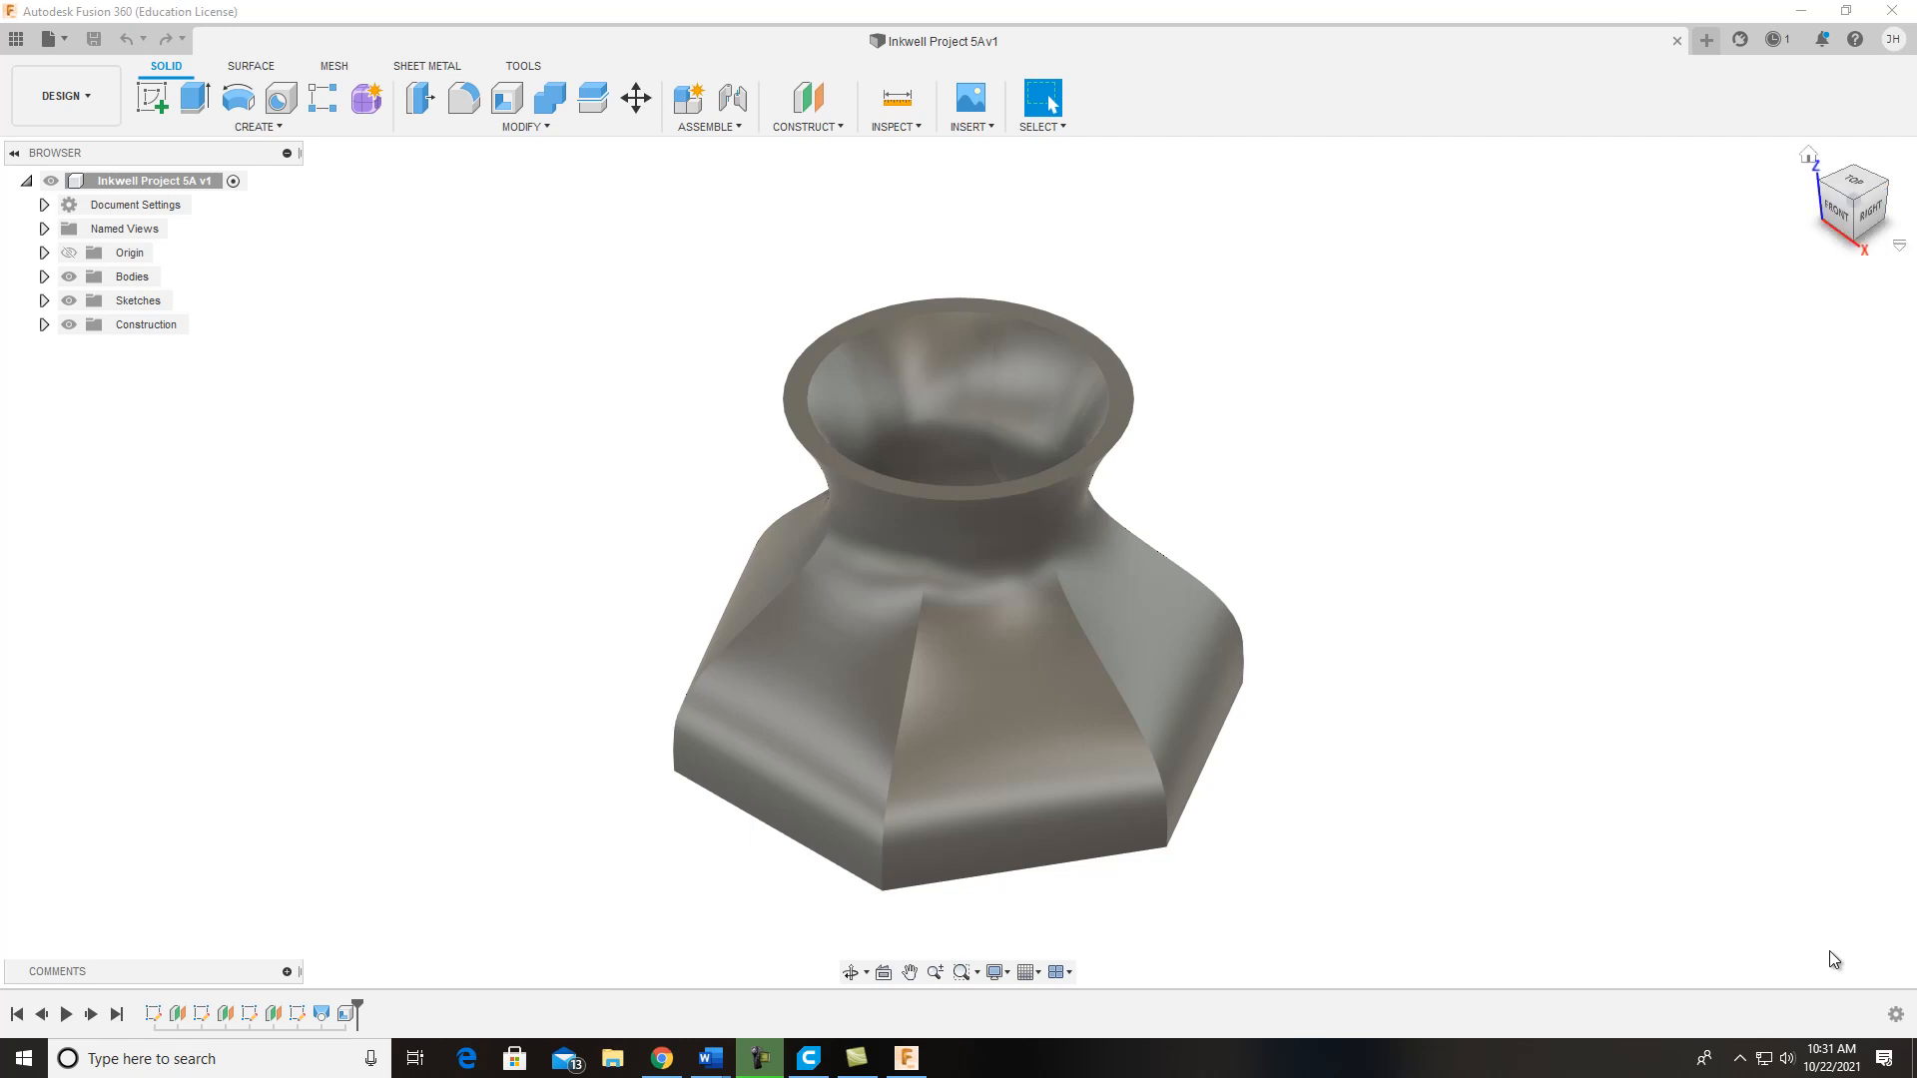
Step: Start a 3D Print export of the inkwell and select its body, keeping the unit type at Millimeter
shift+middle_drag(1834, 959, 1834, 960)
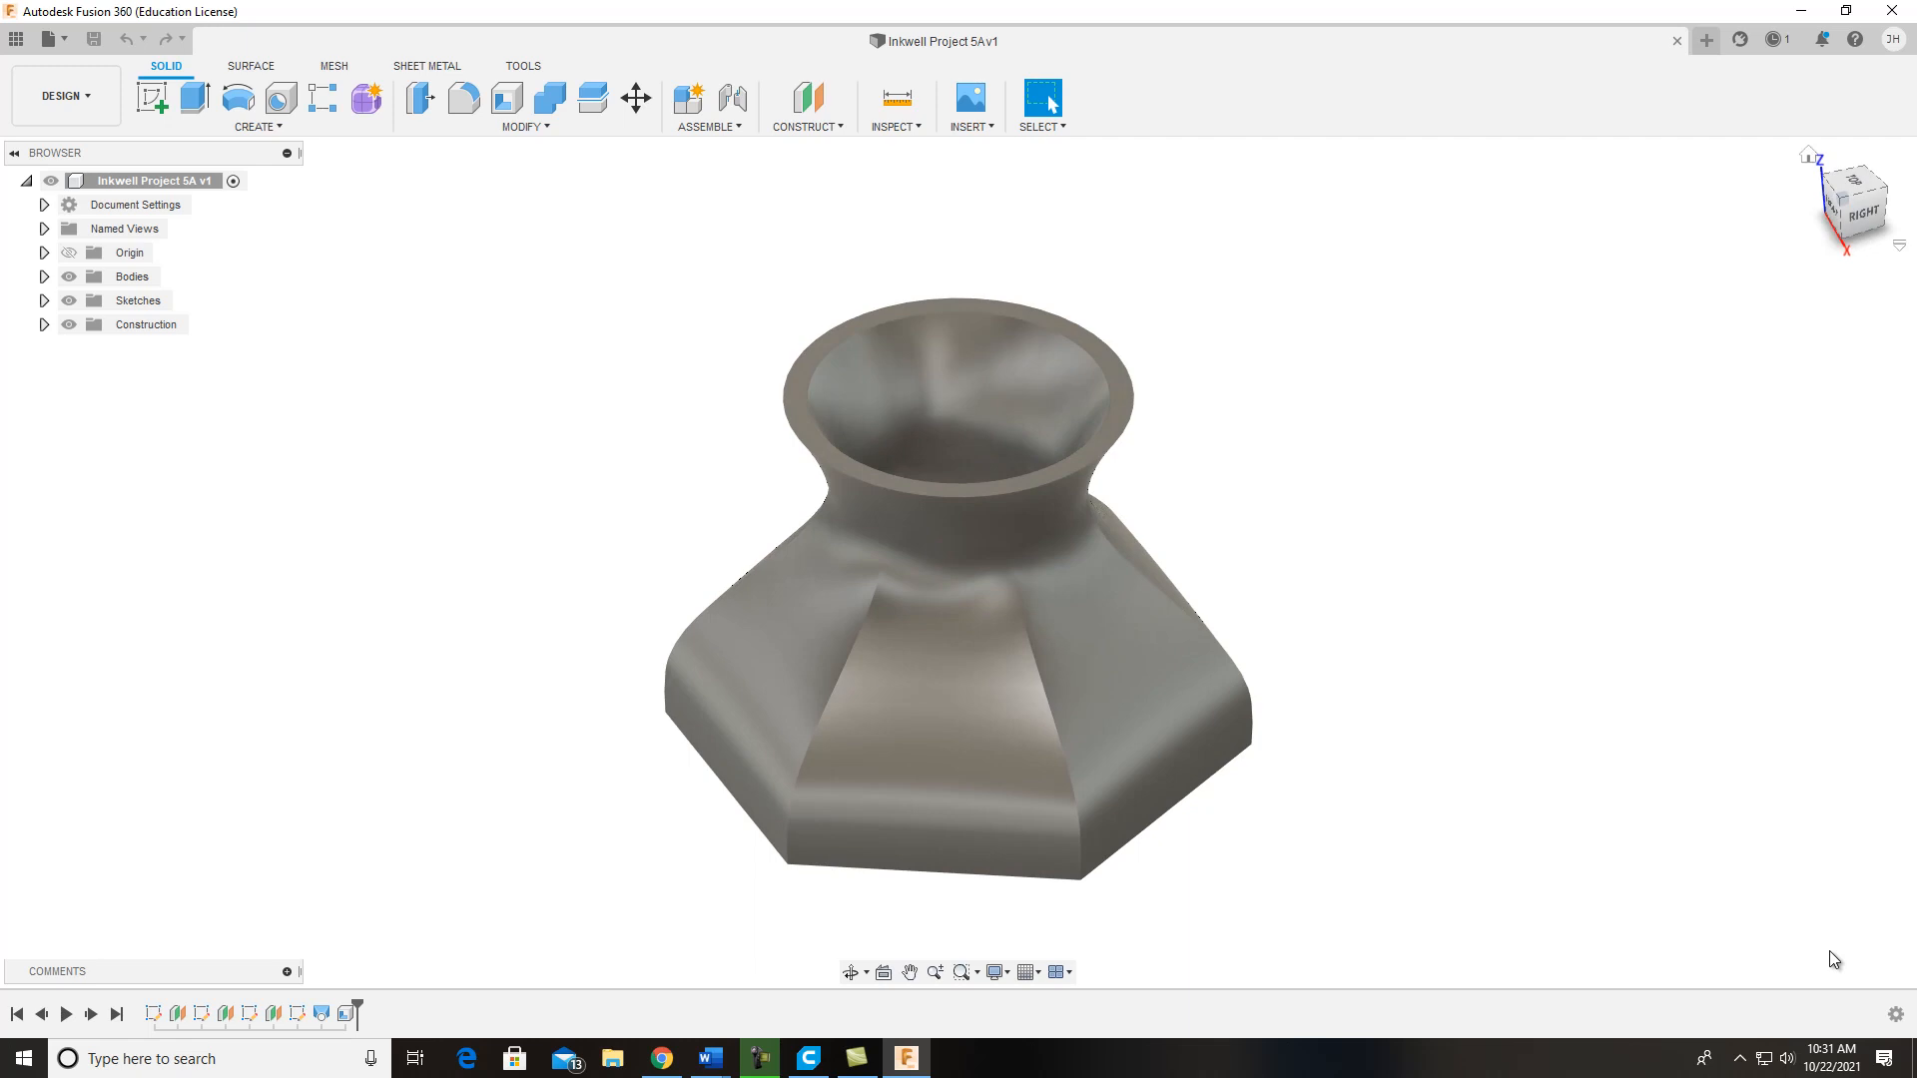
shift+middle_drag(1829, 950, 1834, 961)
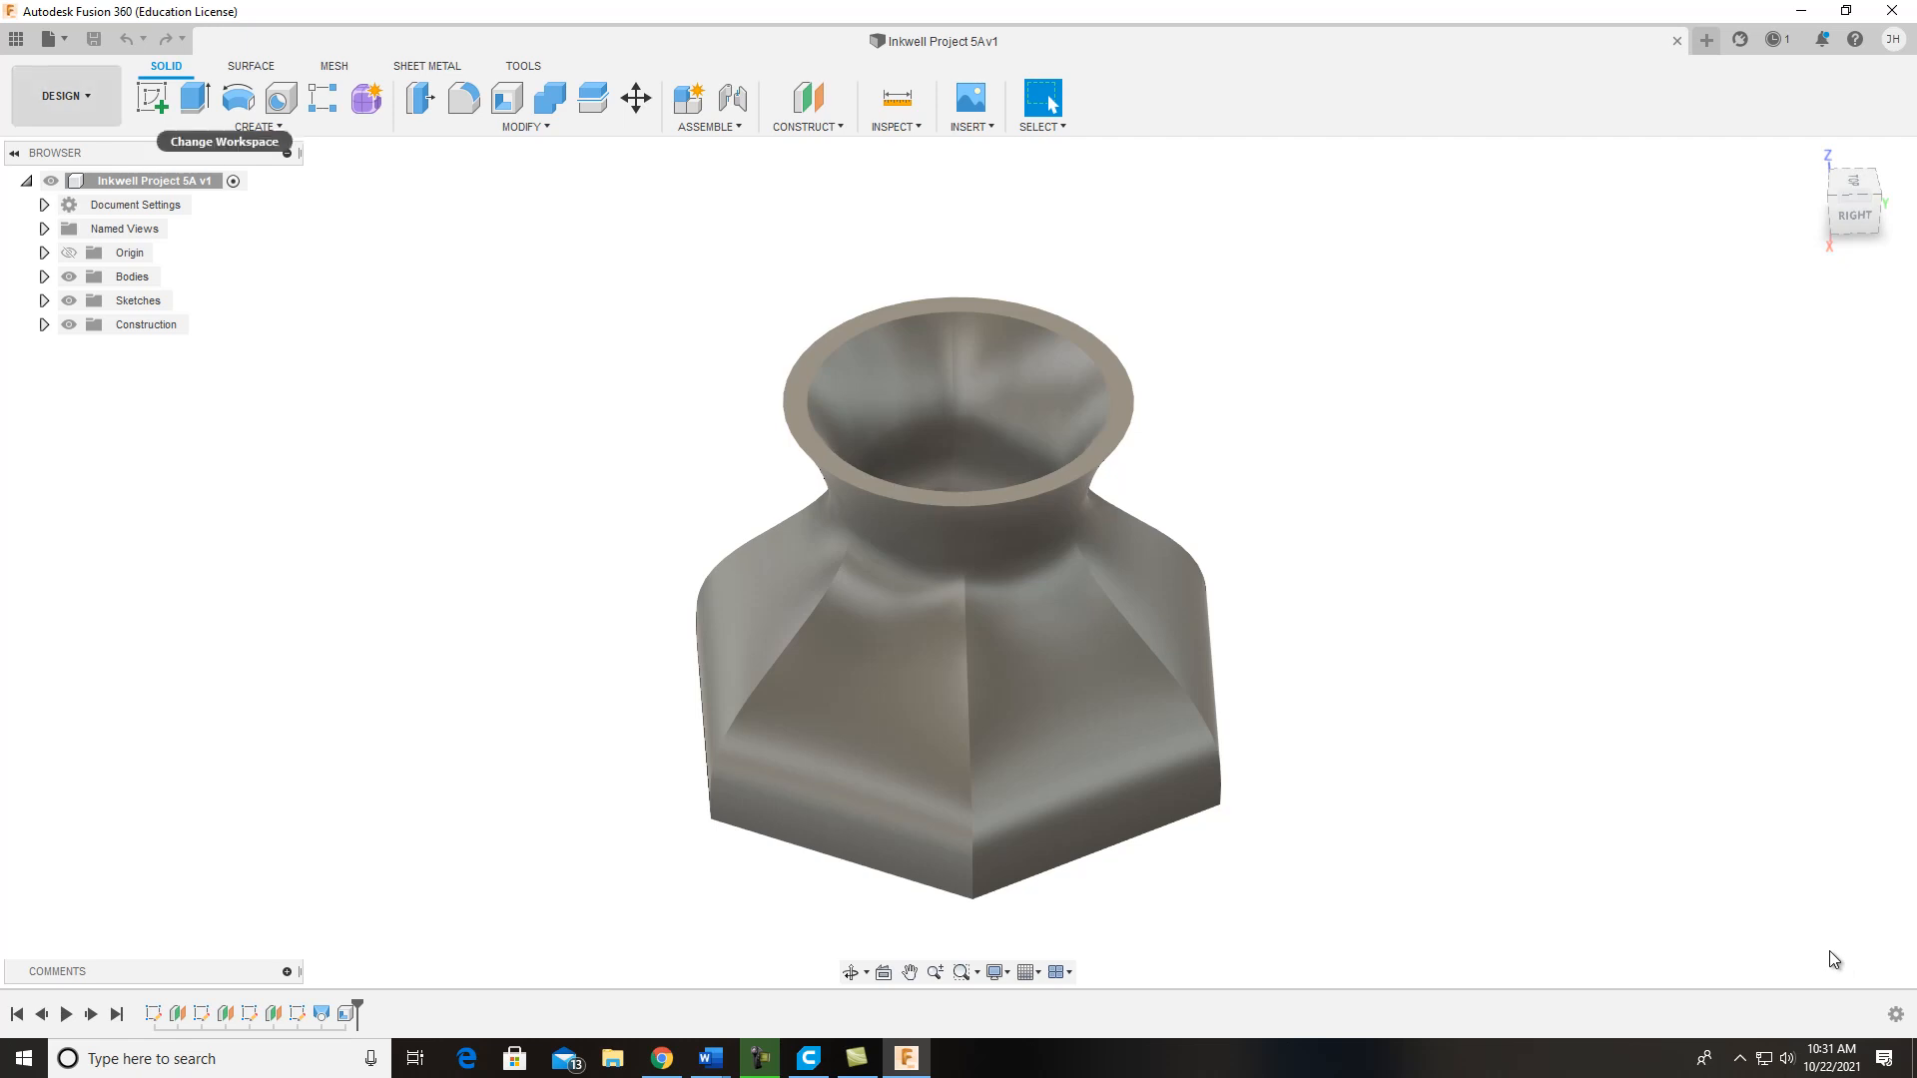
click(54, 40)
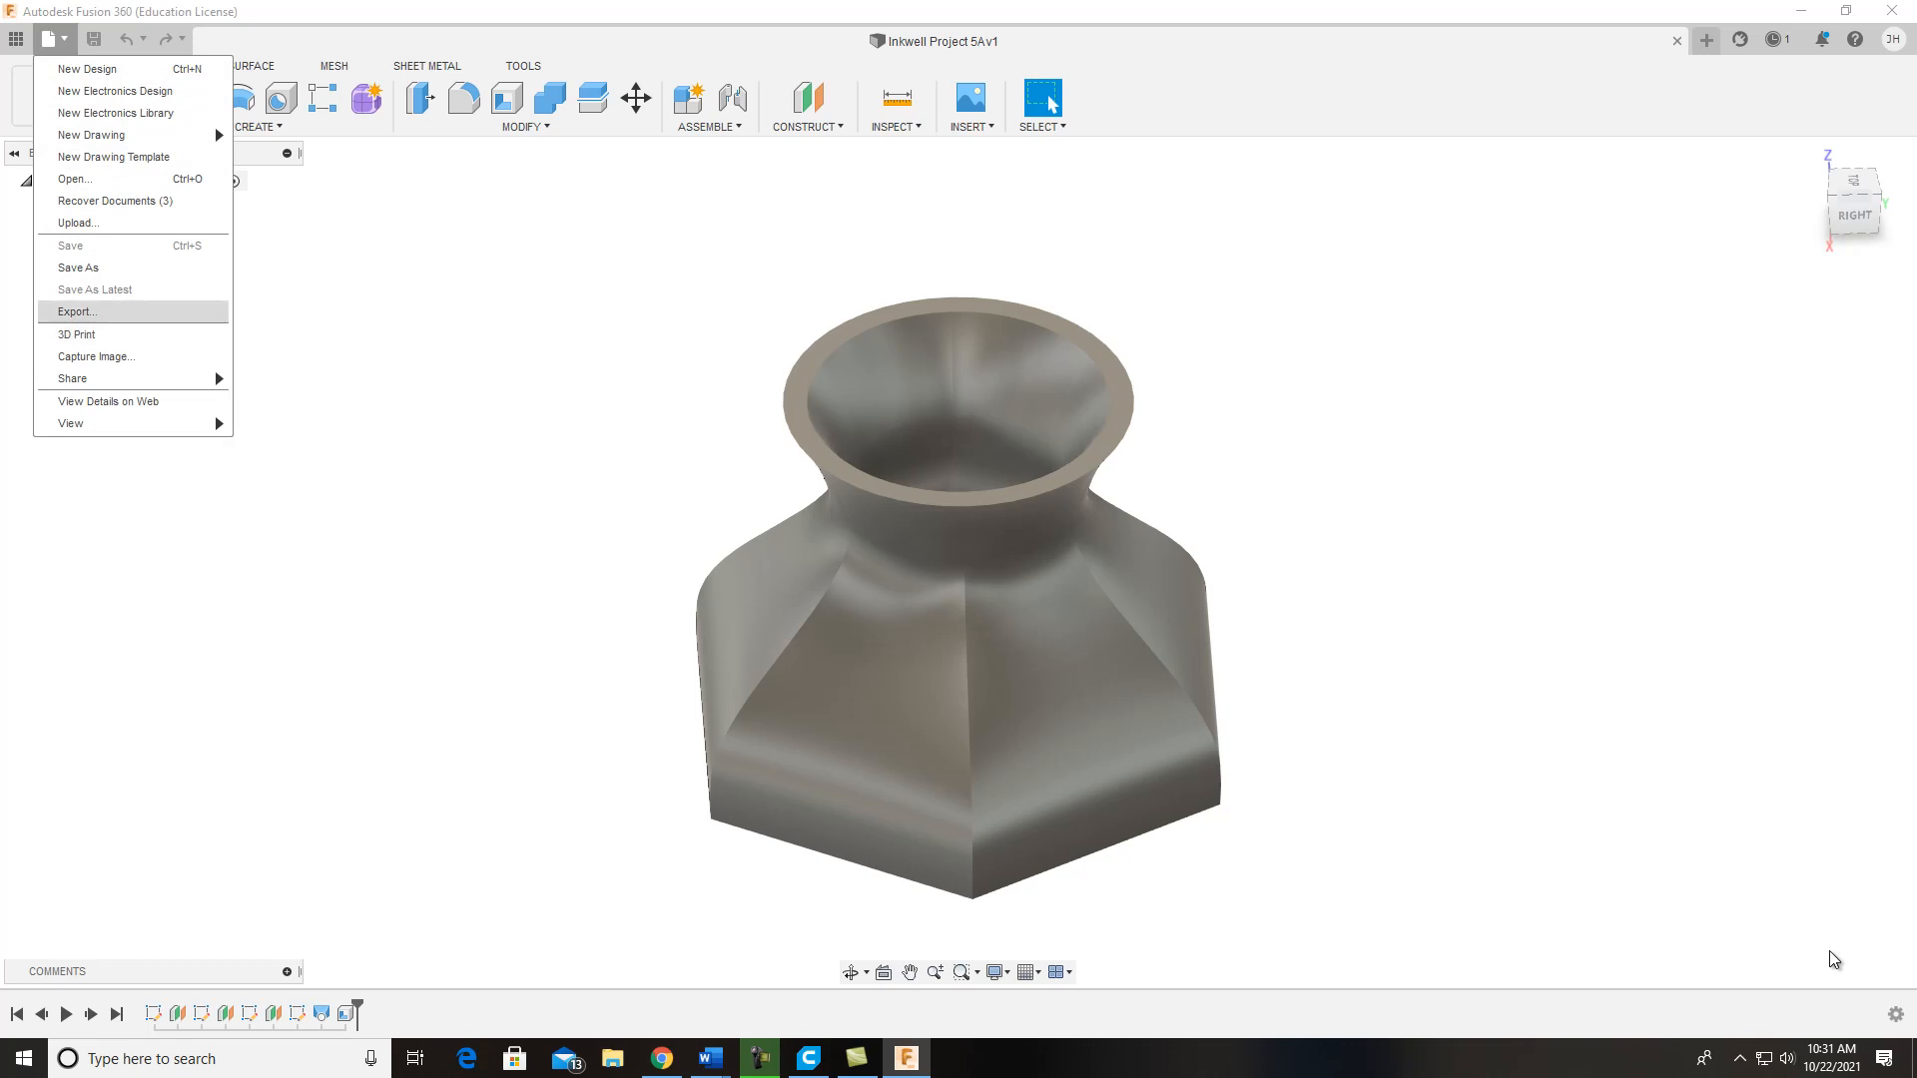
click(77, 334)
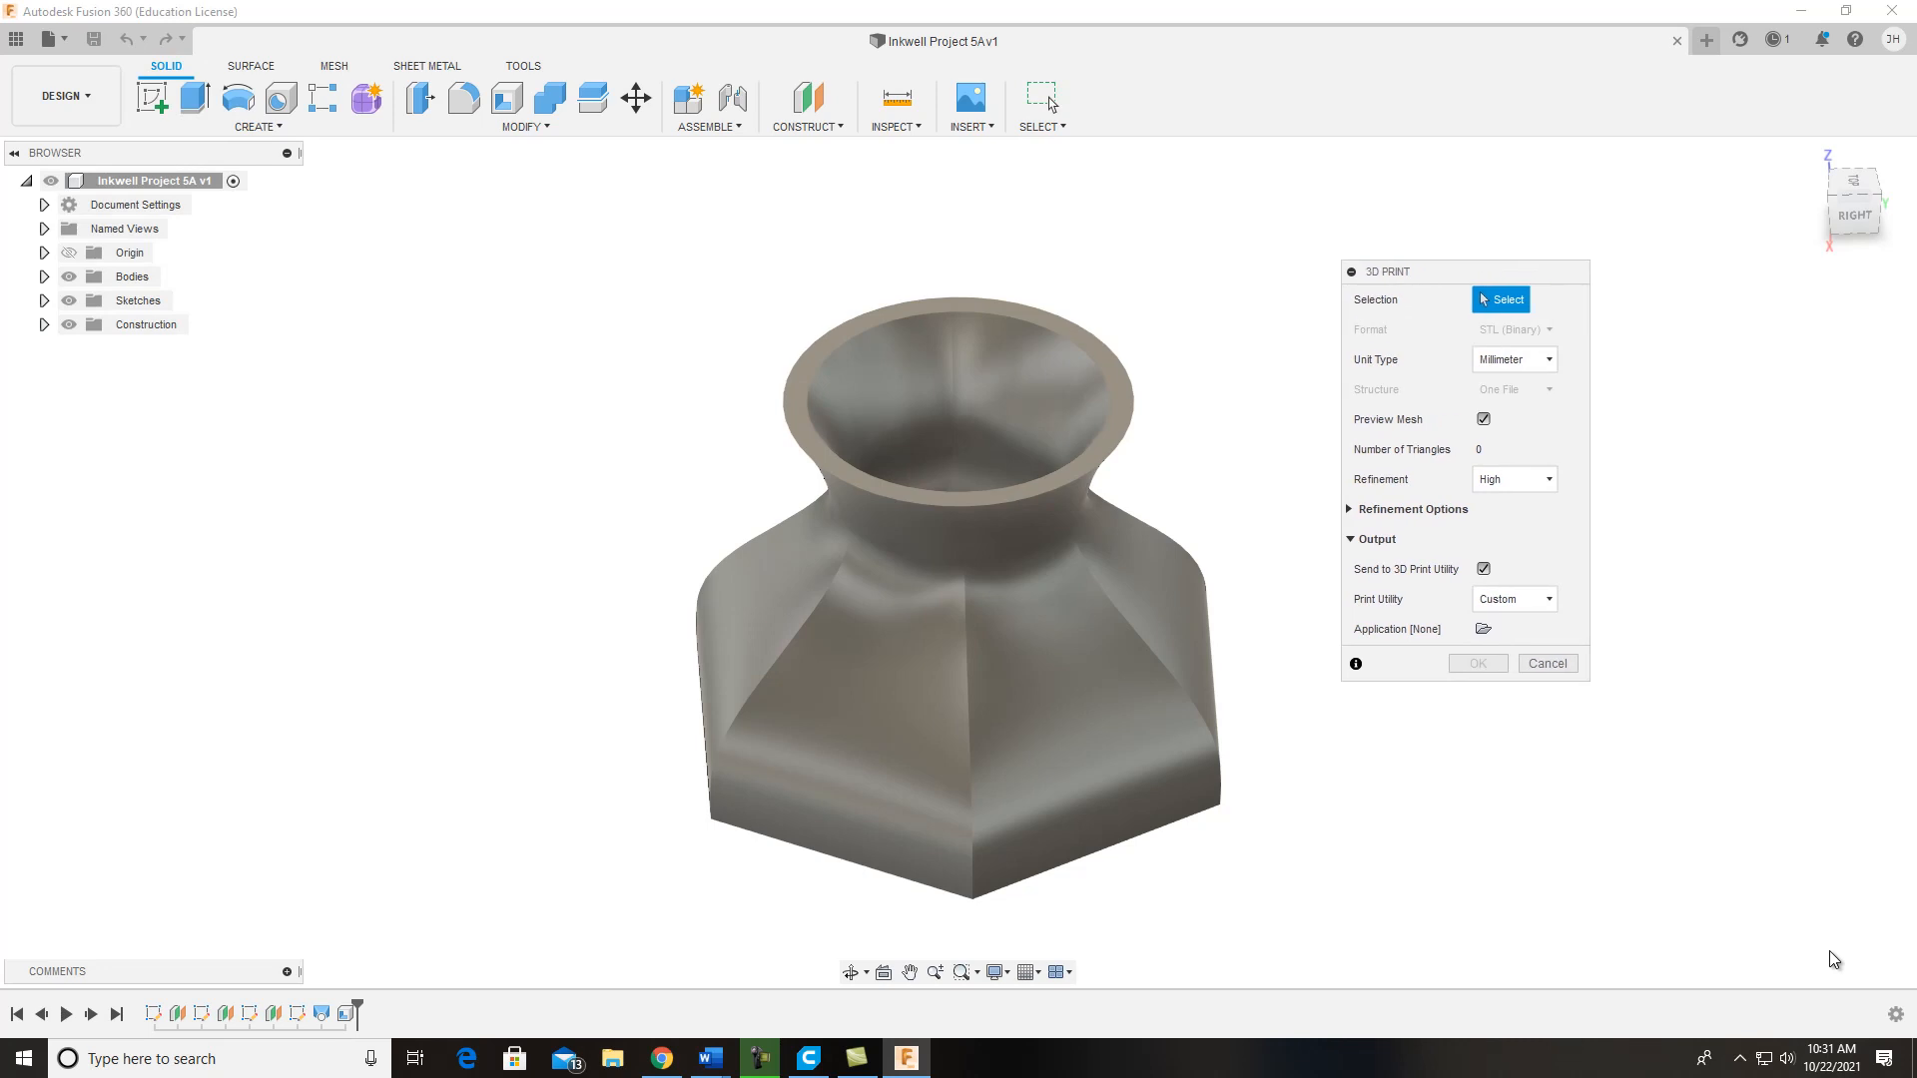
click(1120, 391)
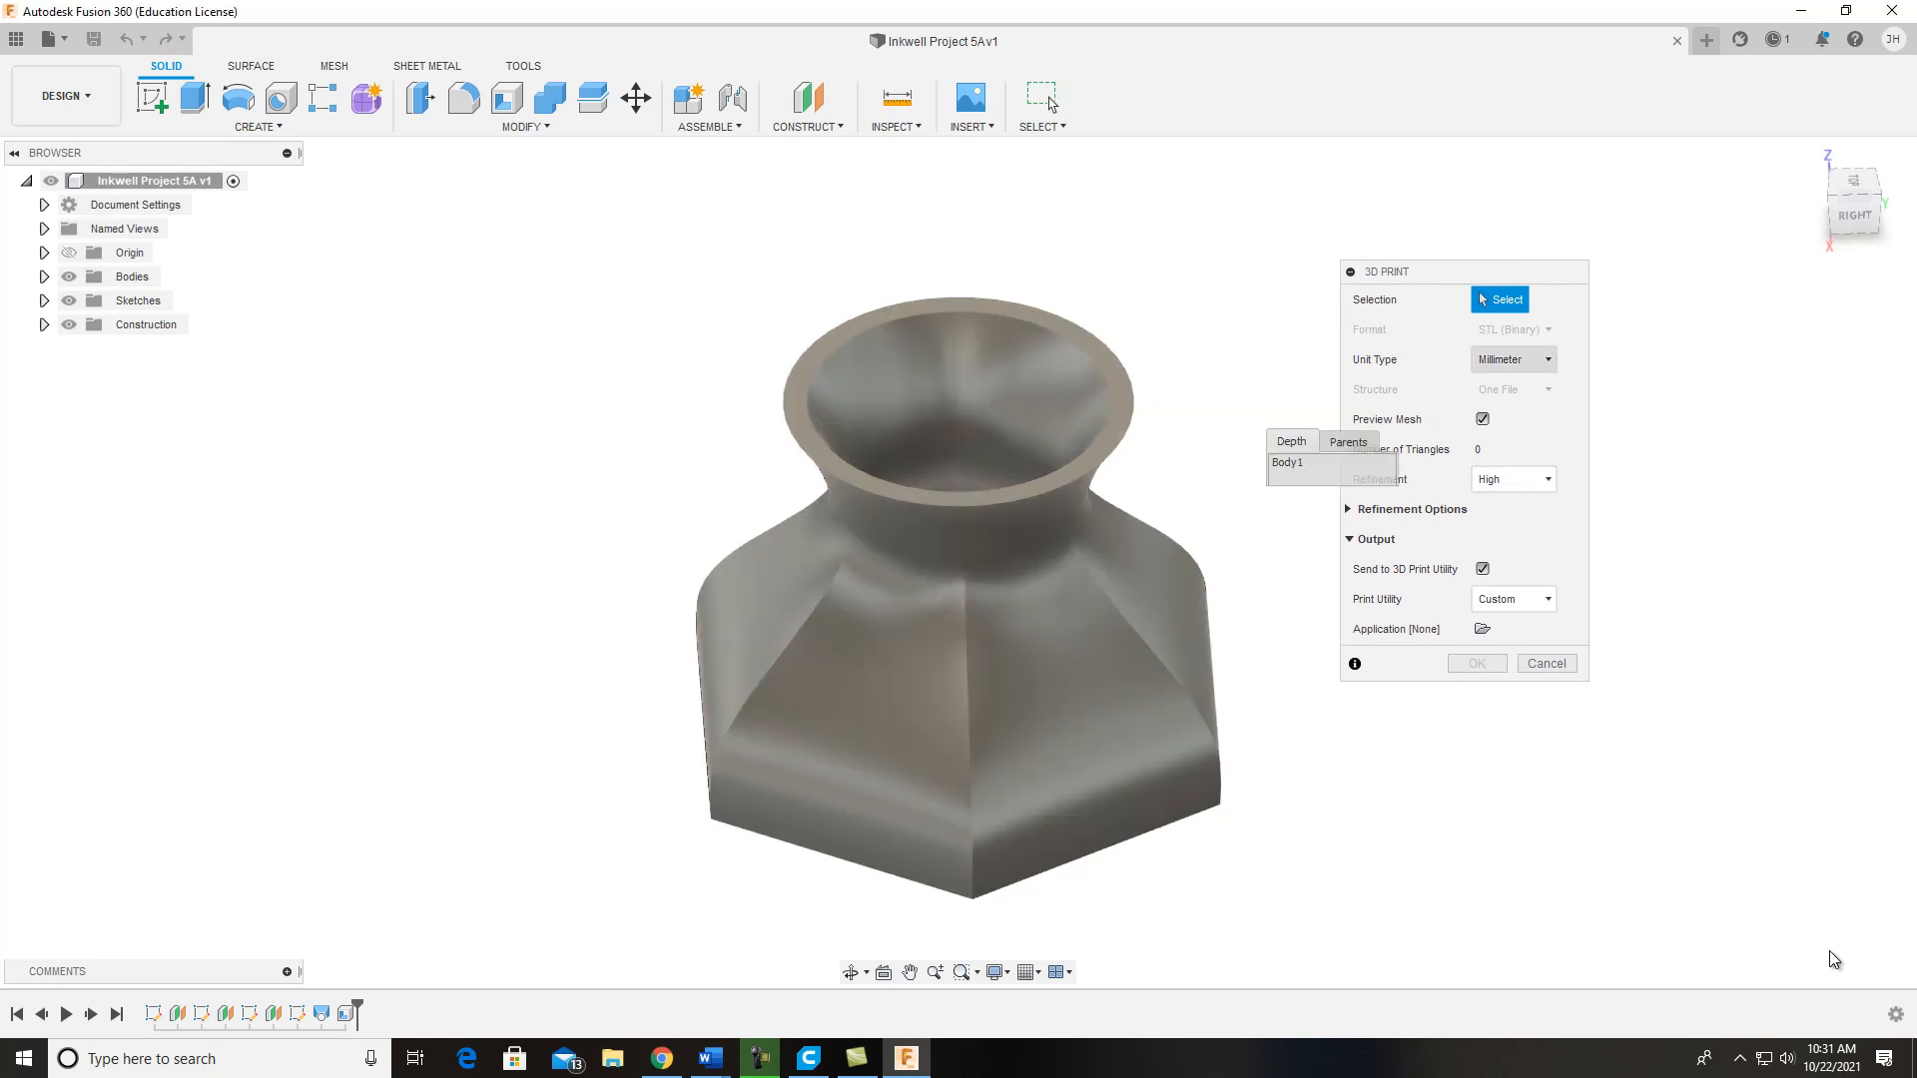
click(1514, 359)
click(1522, 408)
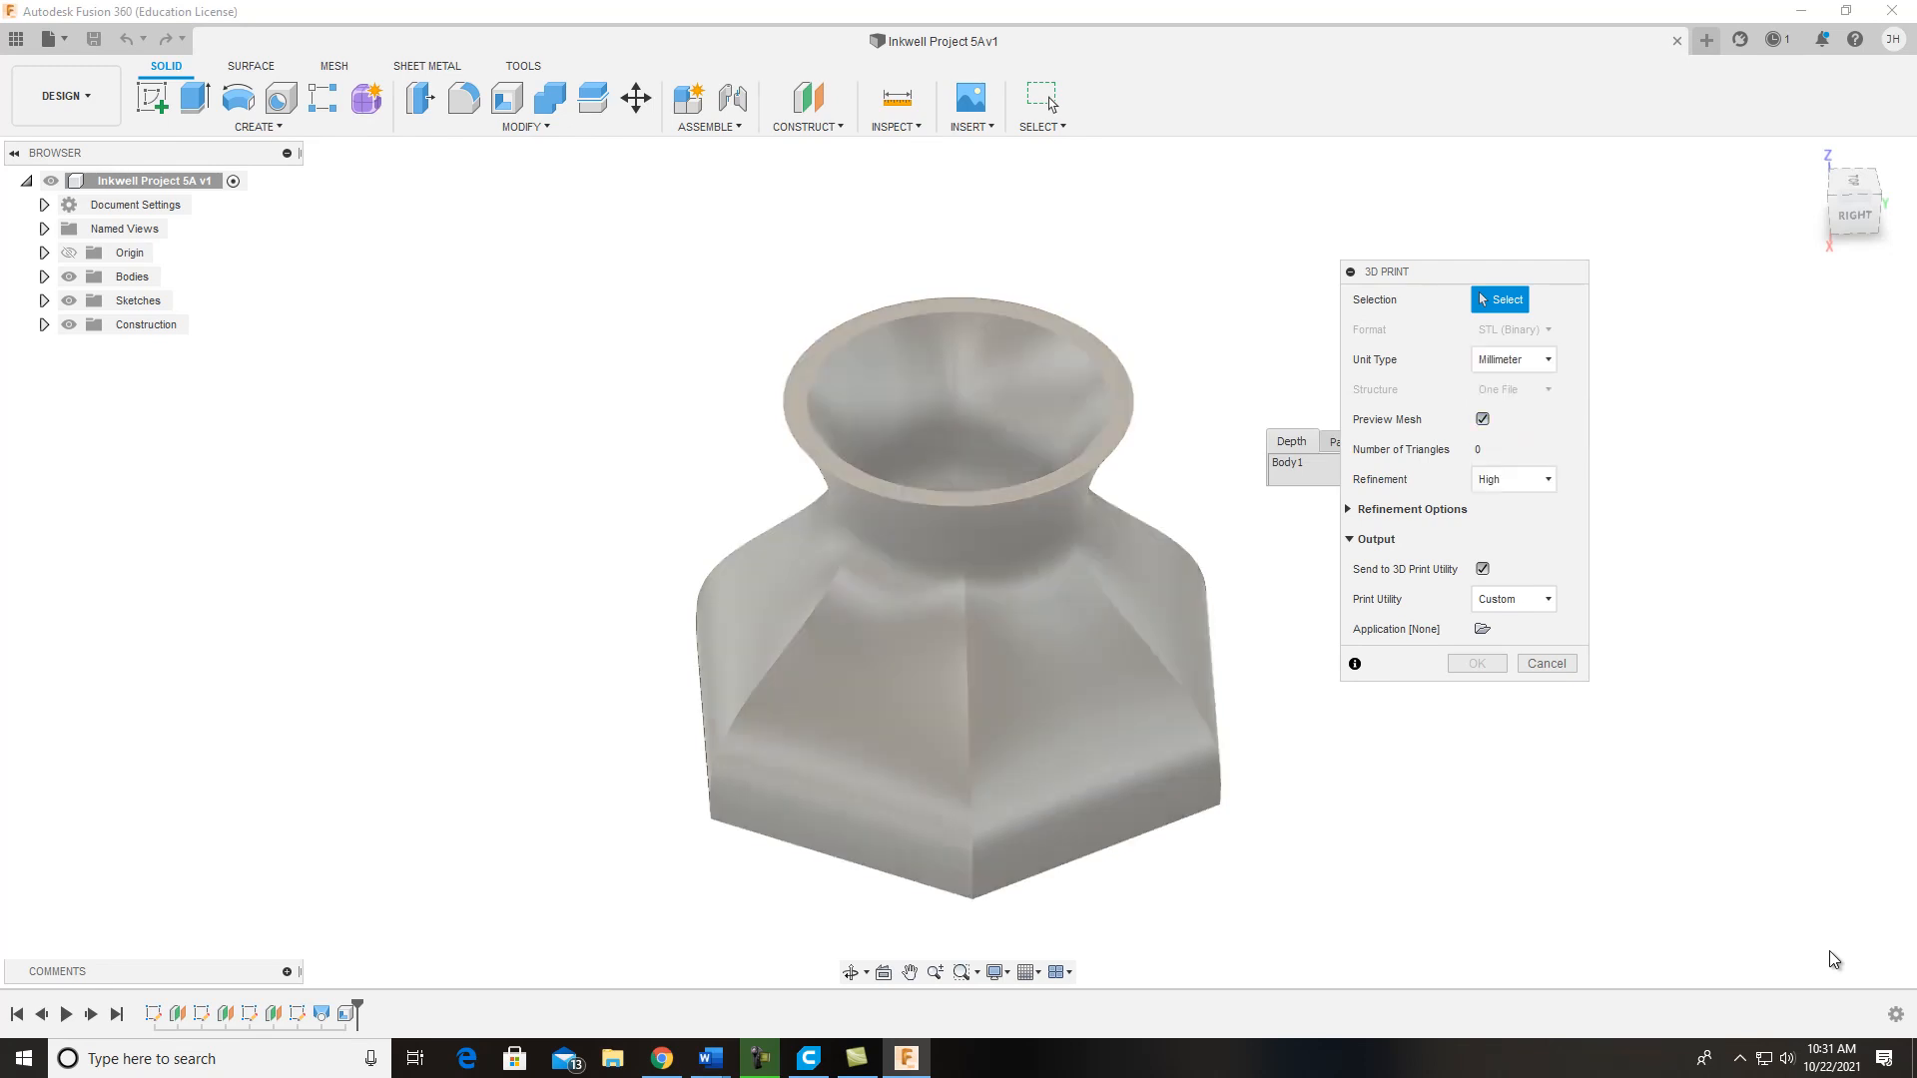
click(1298, 462)
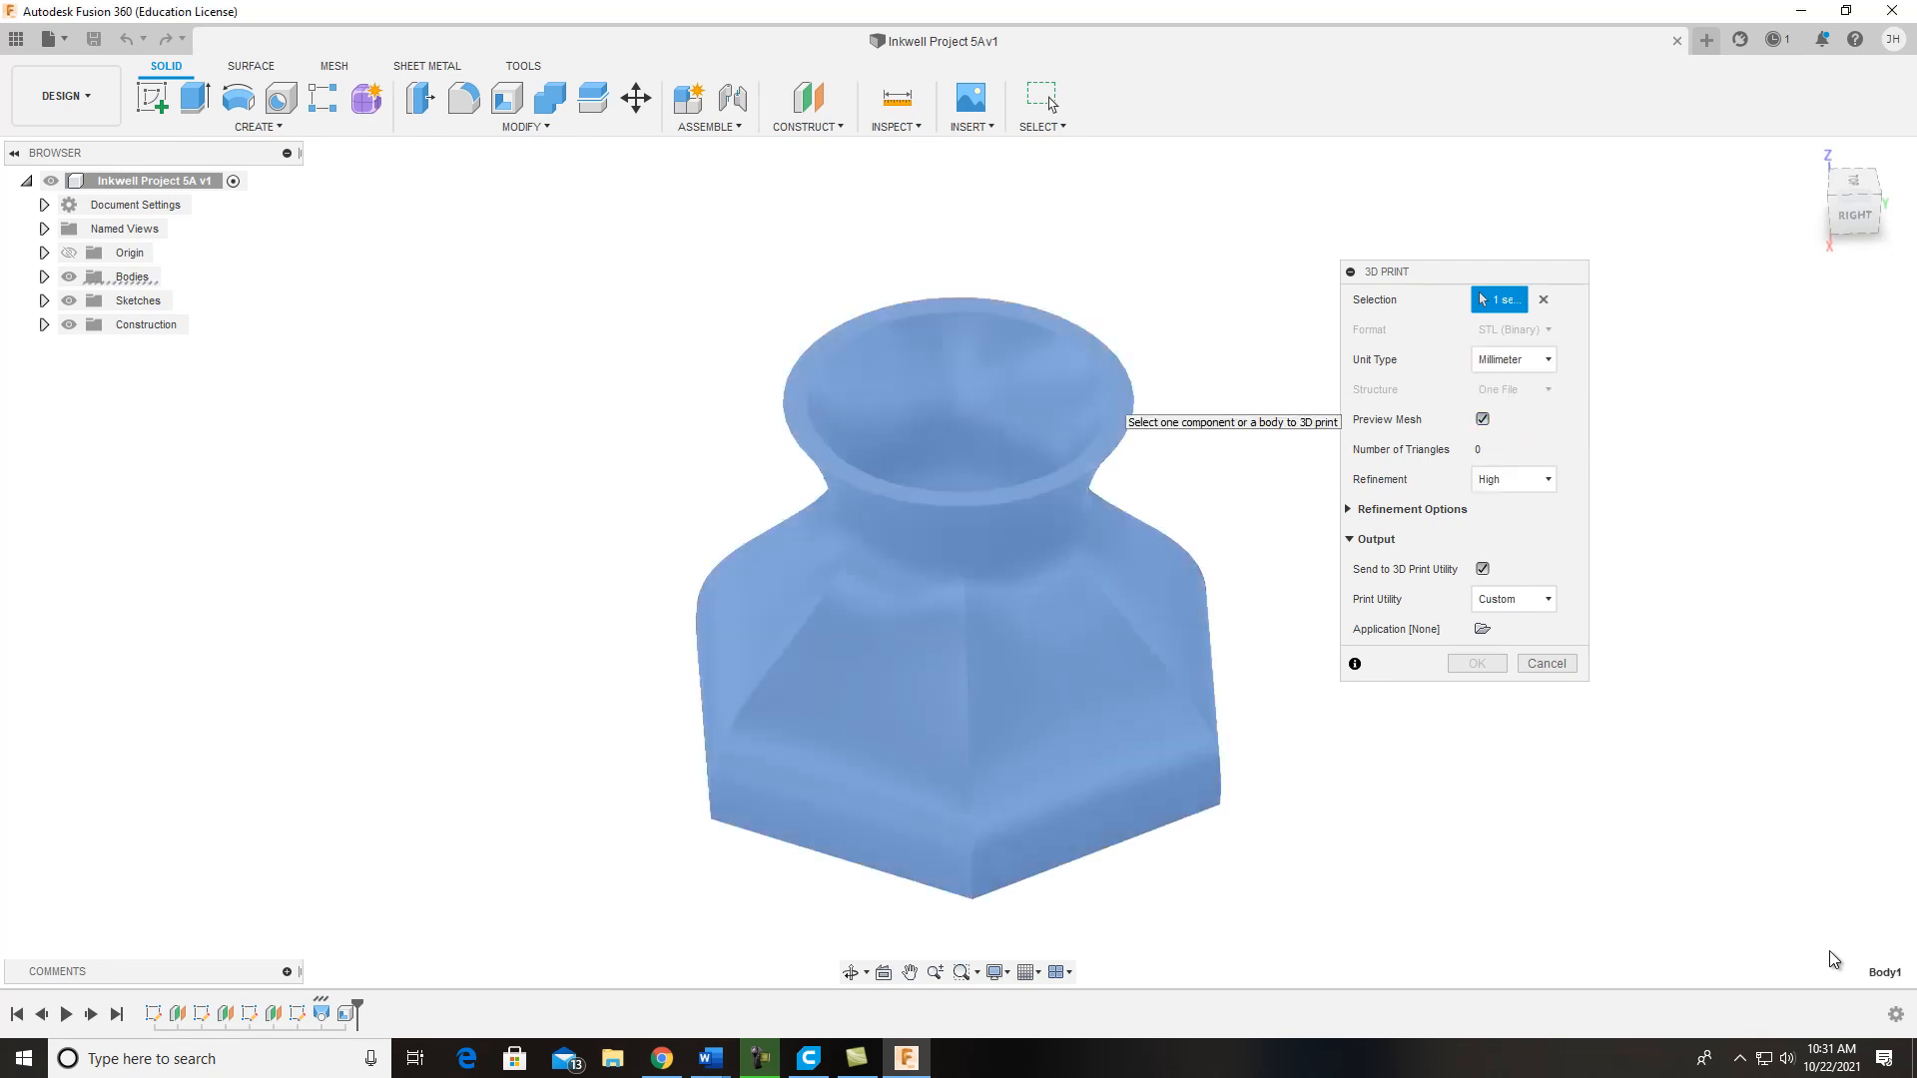
click(998, 600)
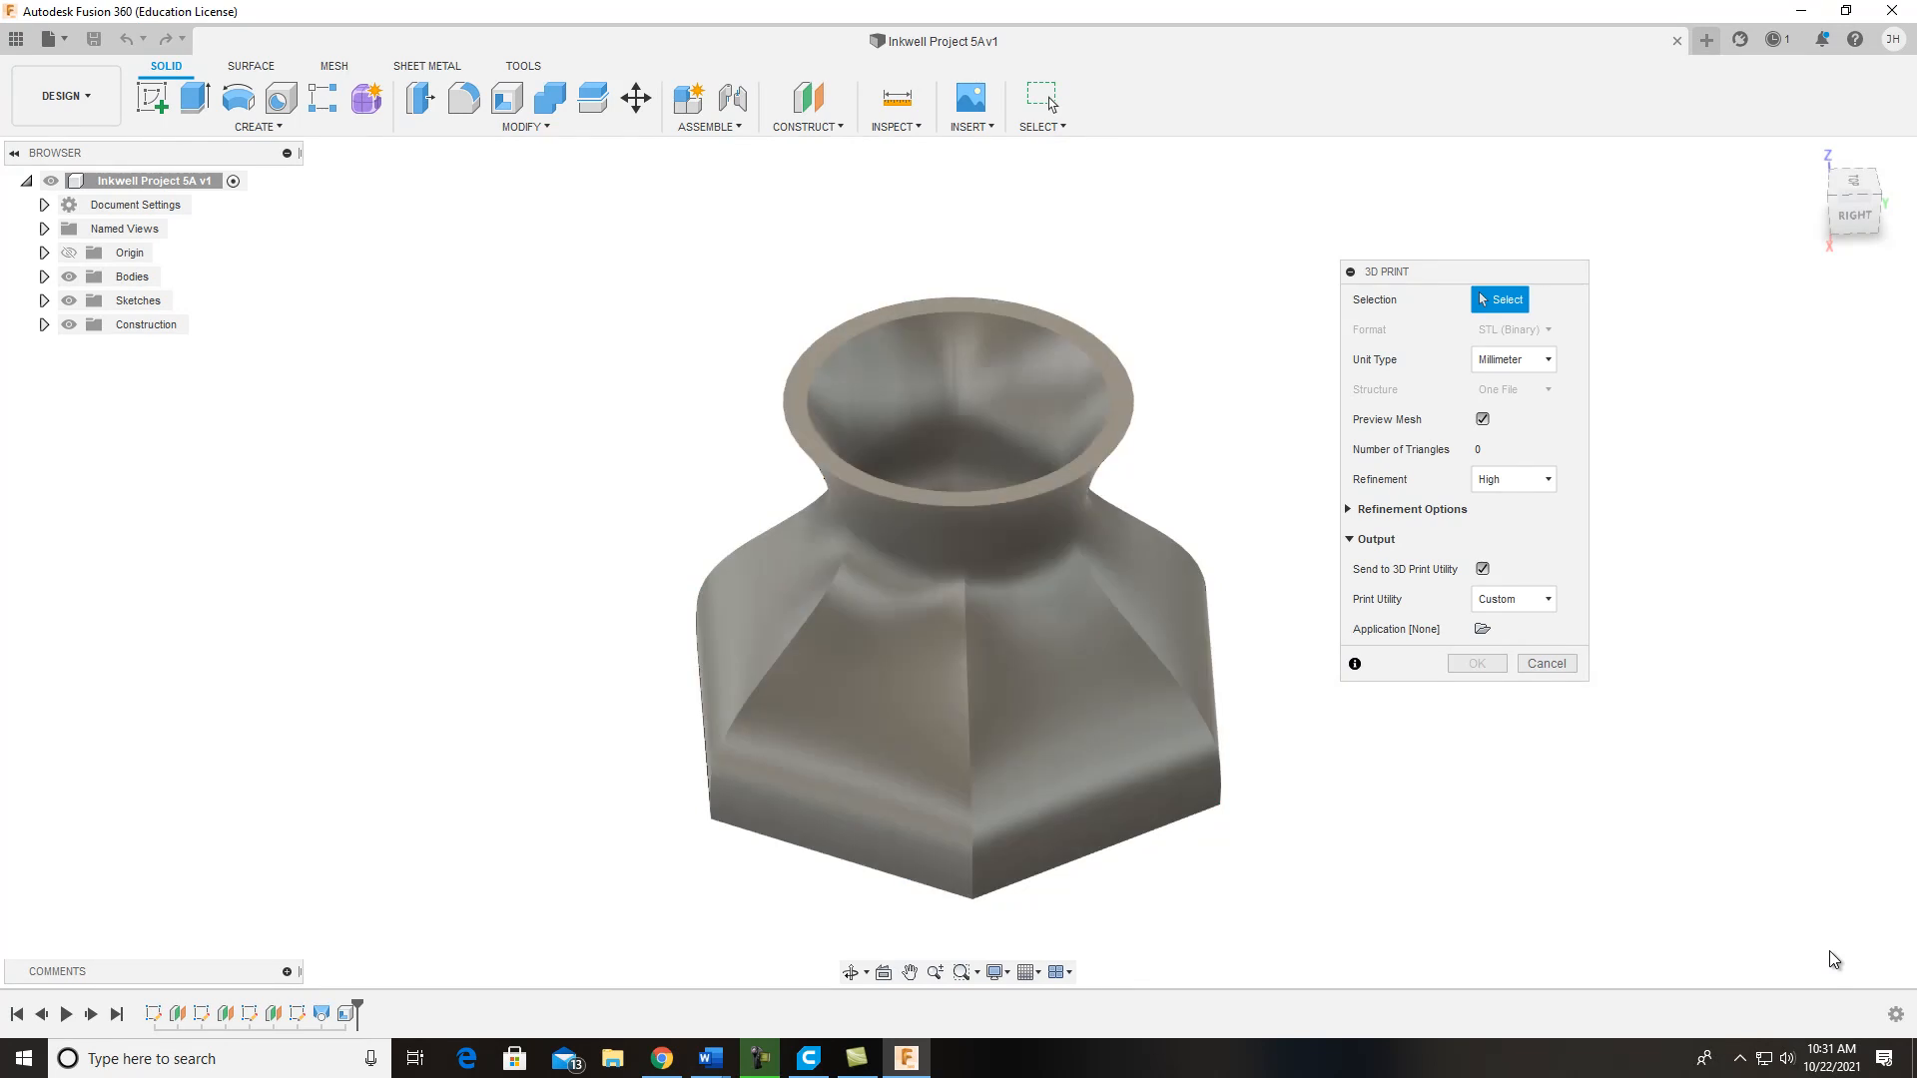
click(998, 599)
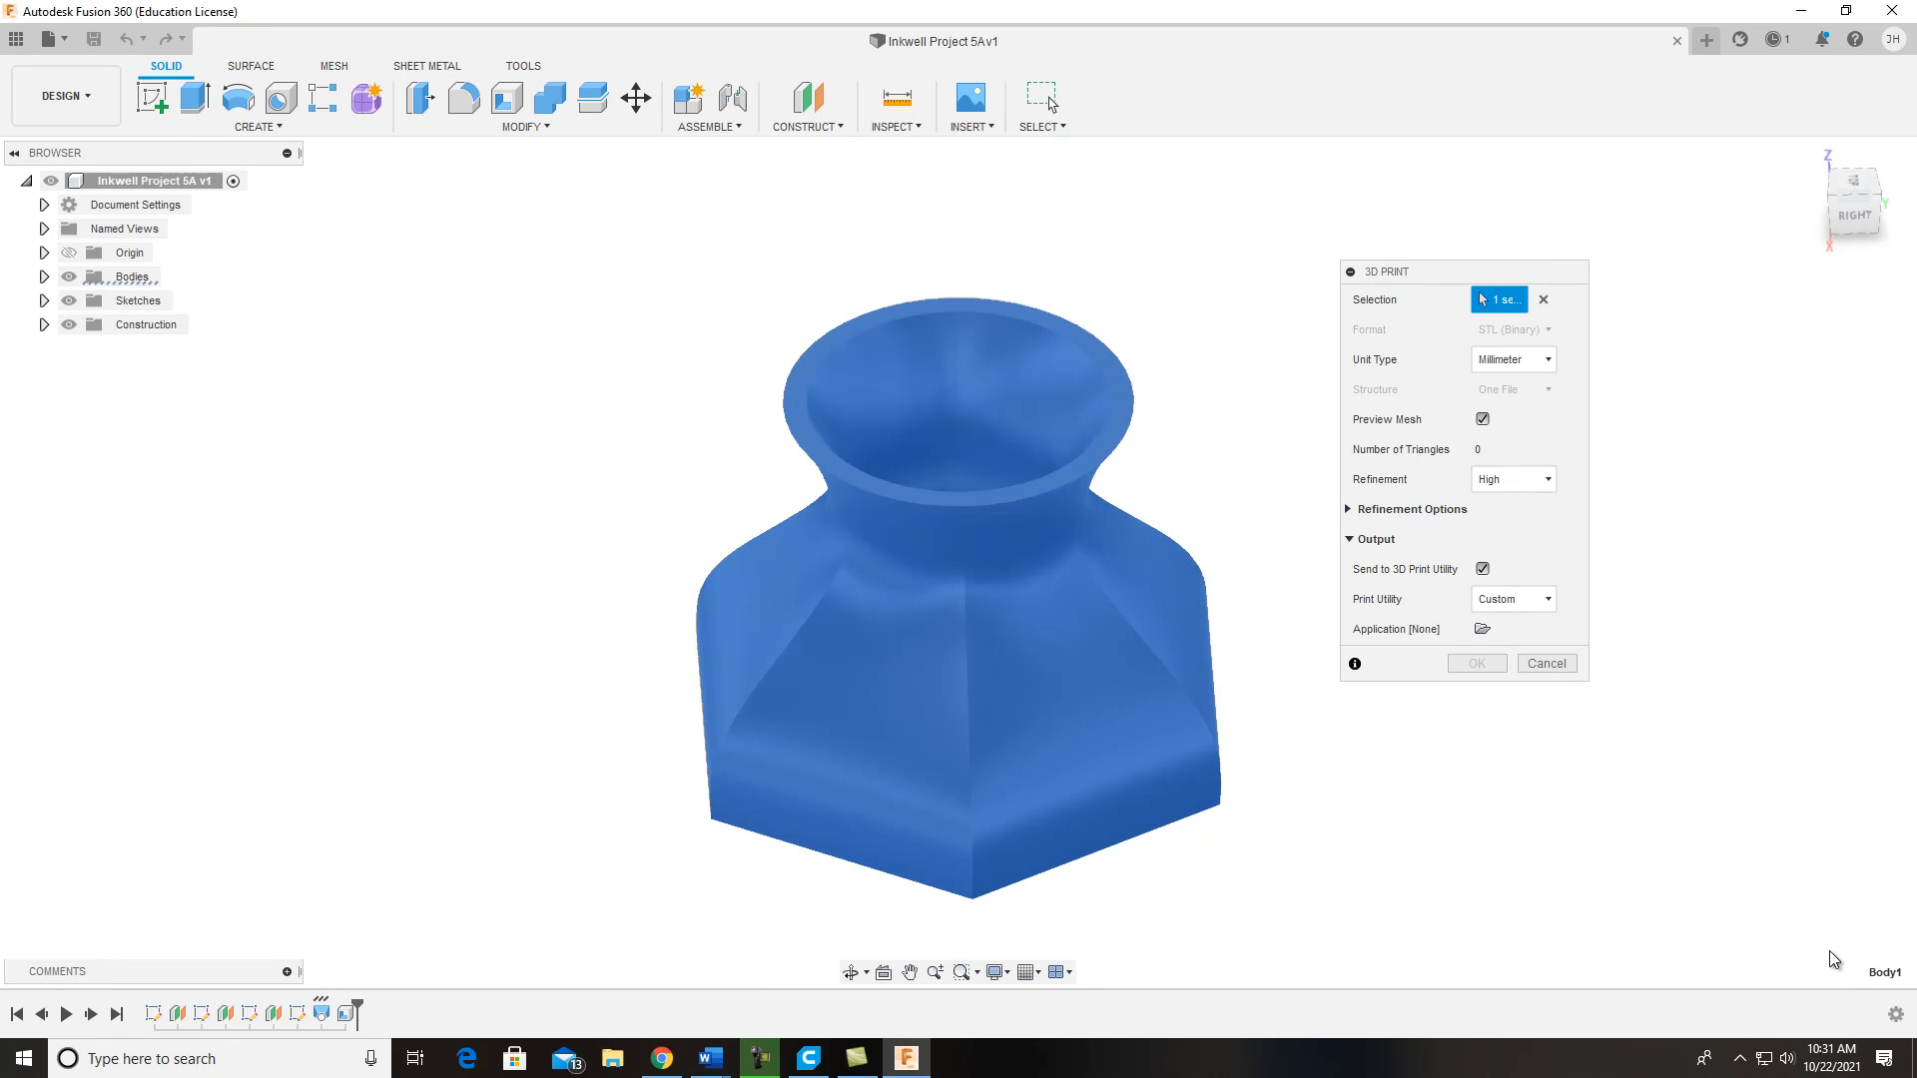
Step: Set the mesh refinement to High and turn off sending to the 3D print utility
click(1513, 479)
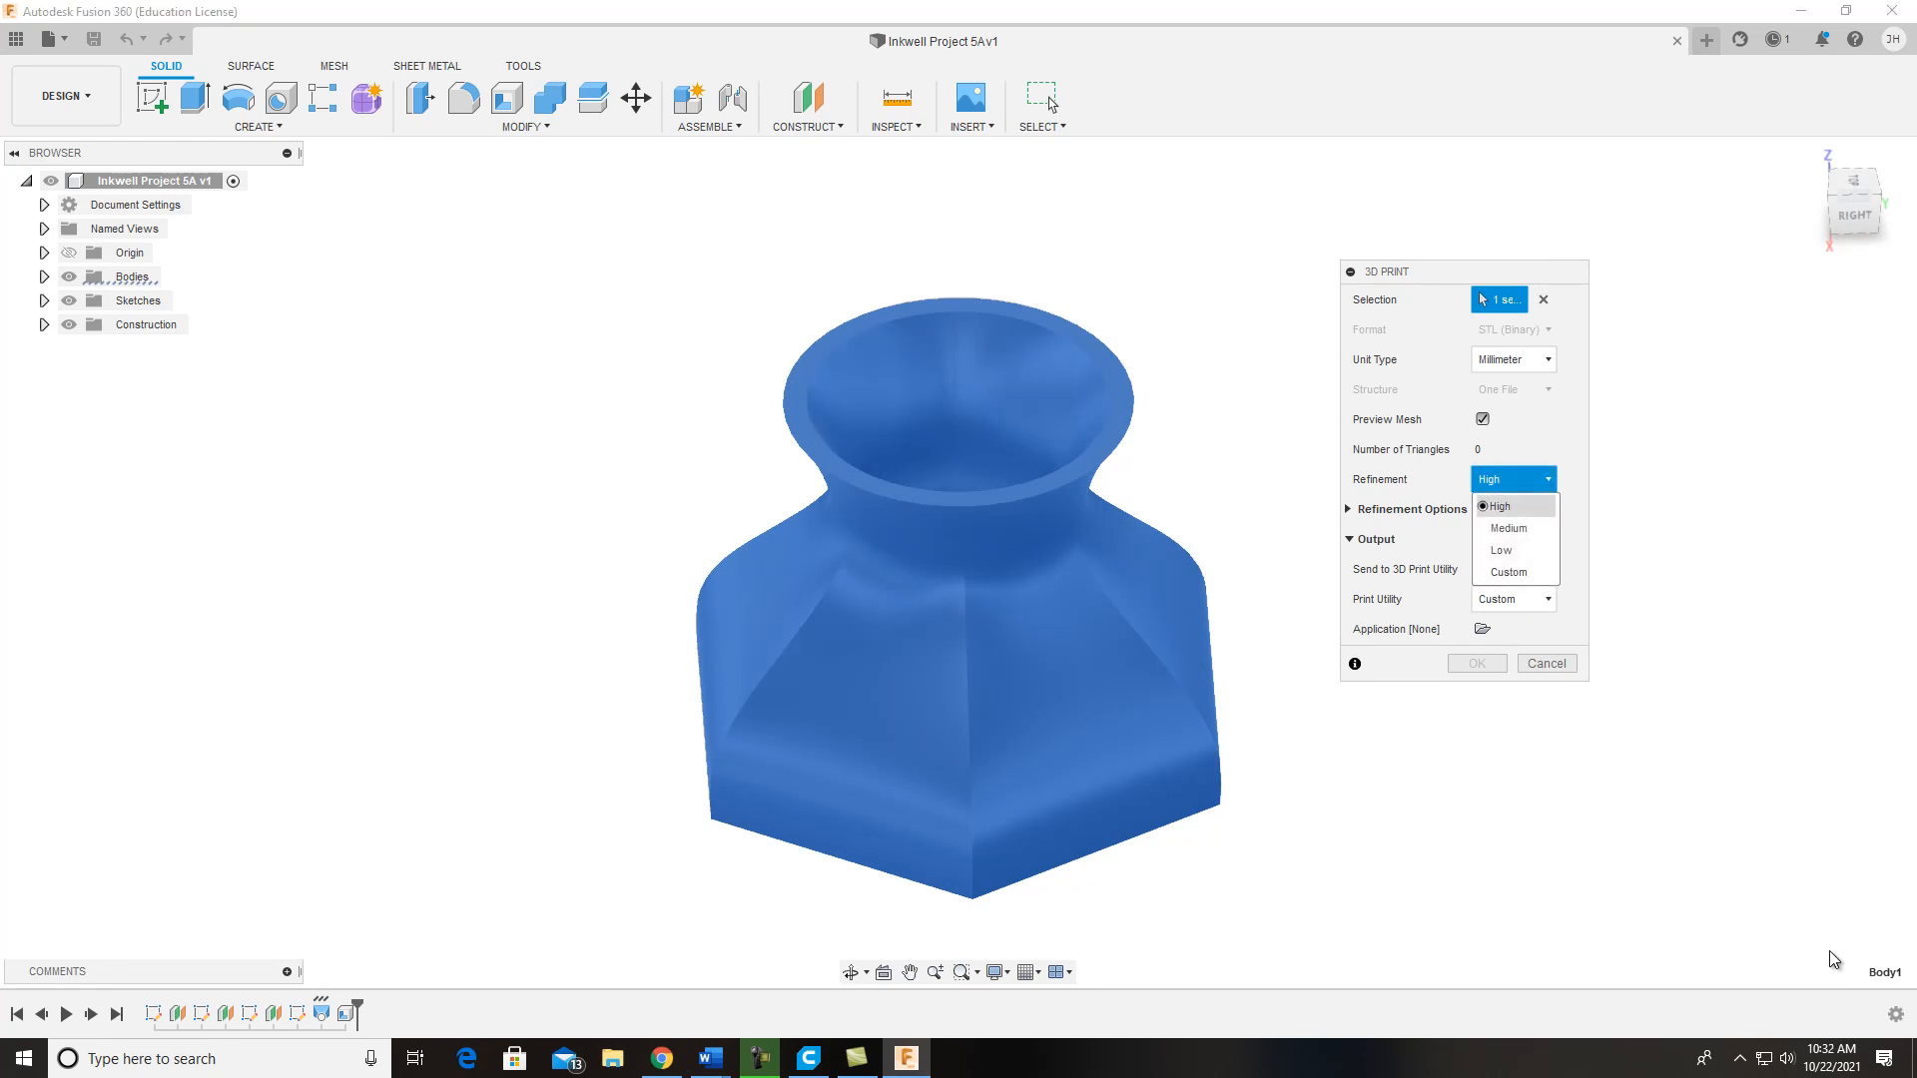
click(1515, 506)
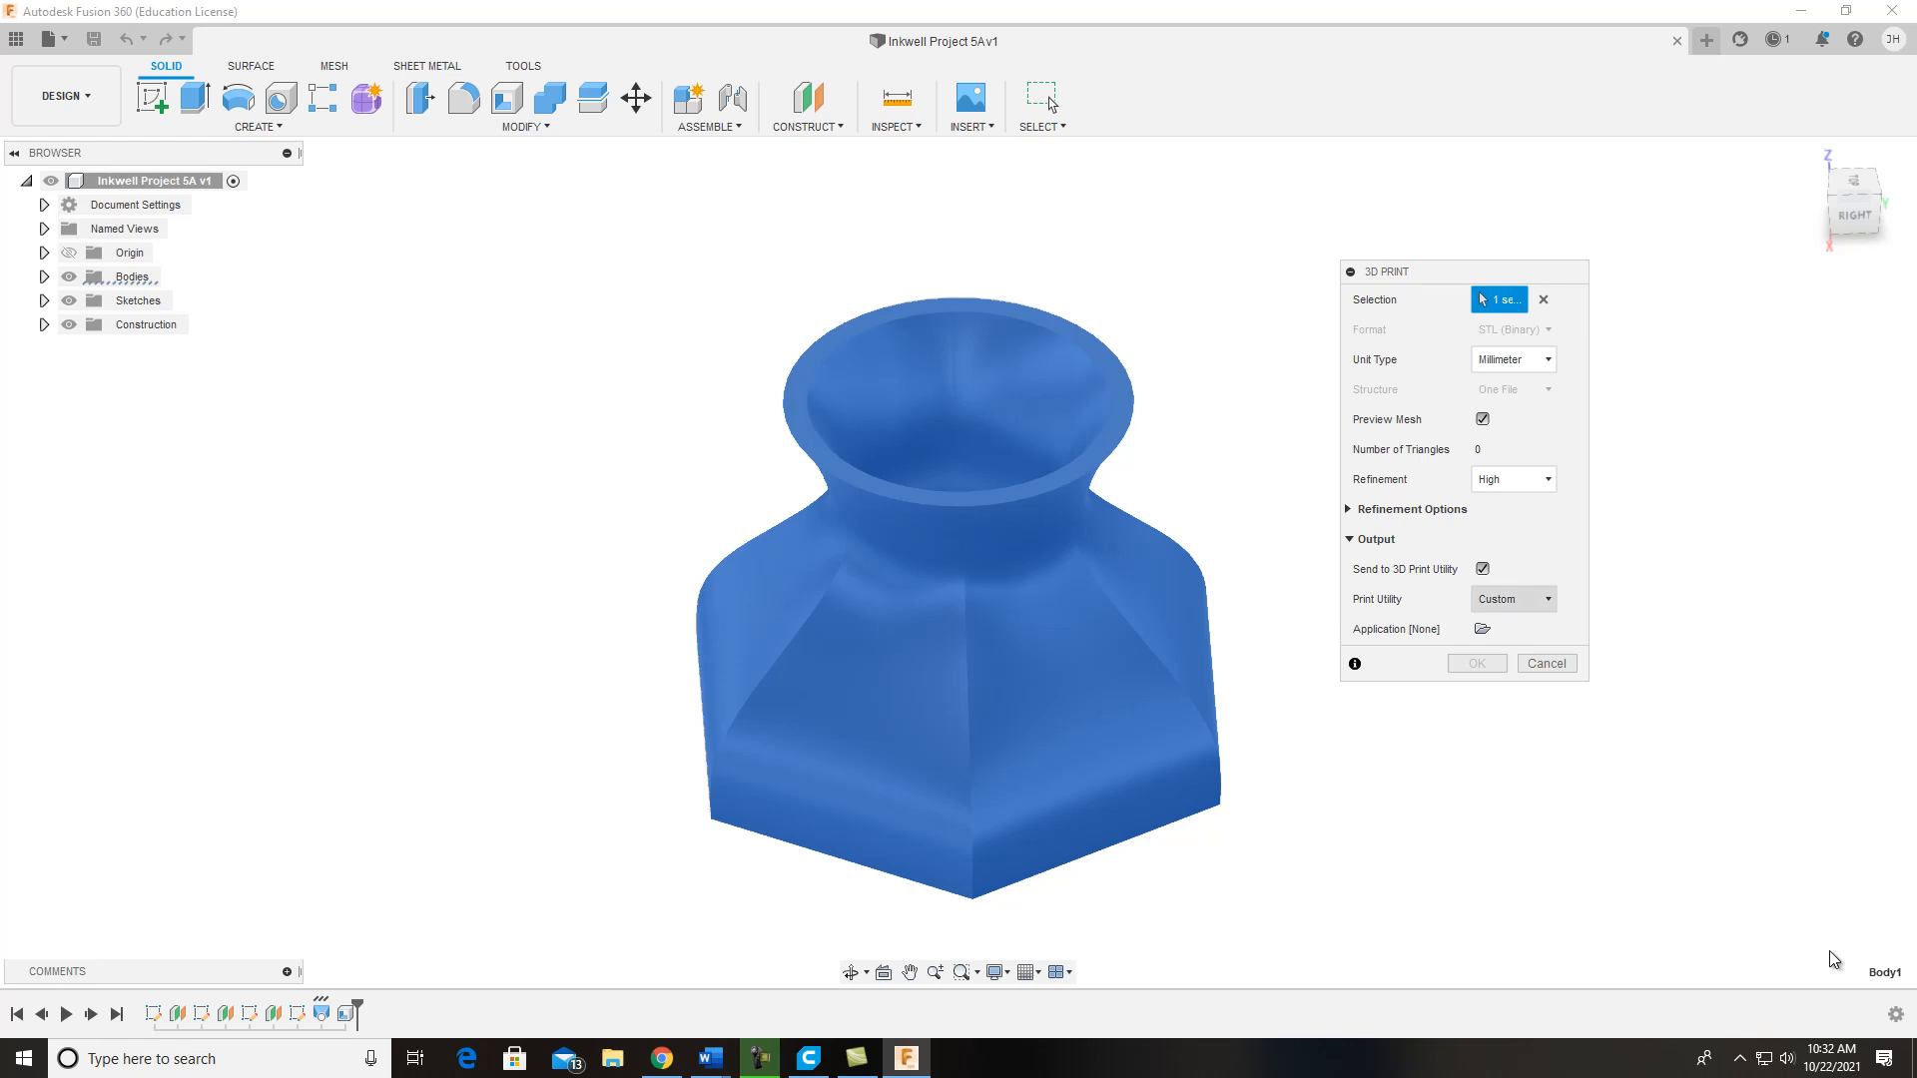
click(1483, 569)
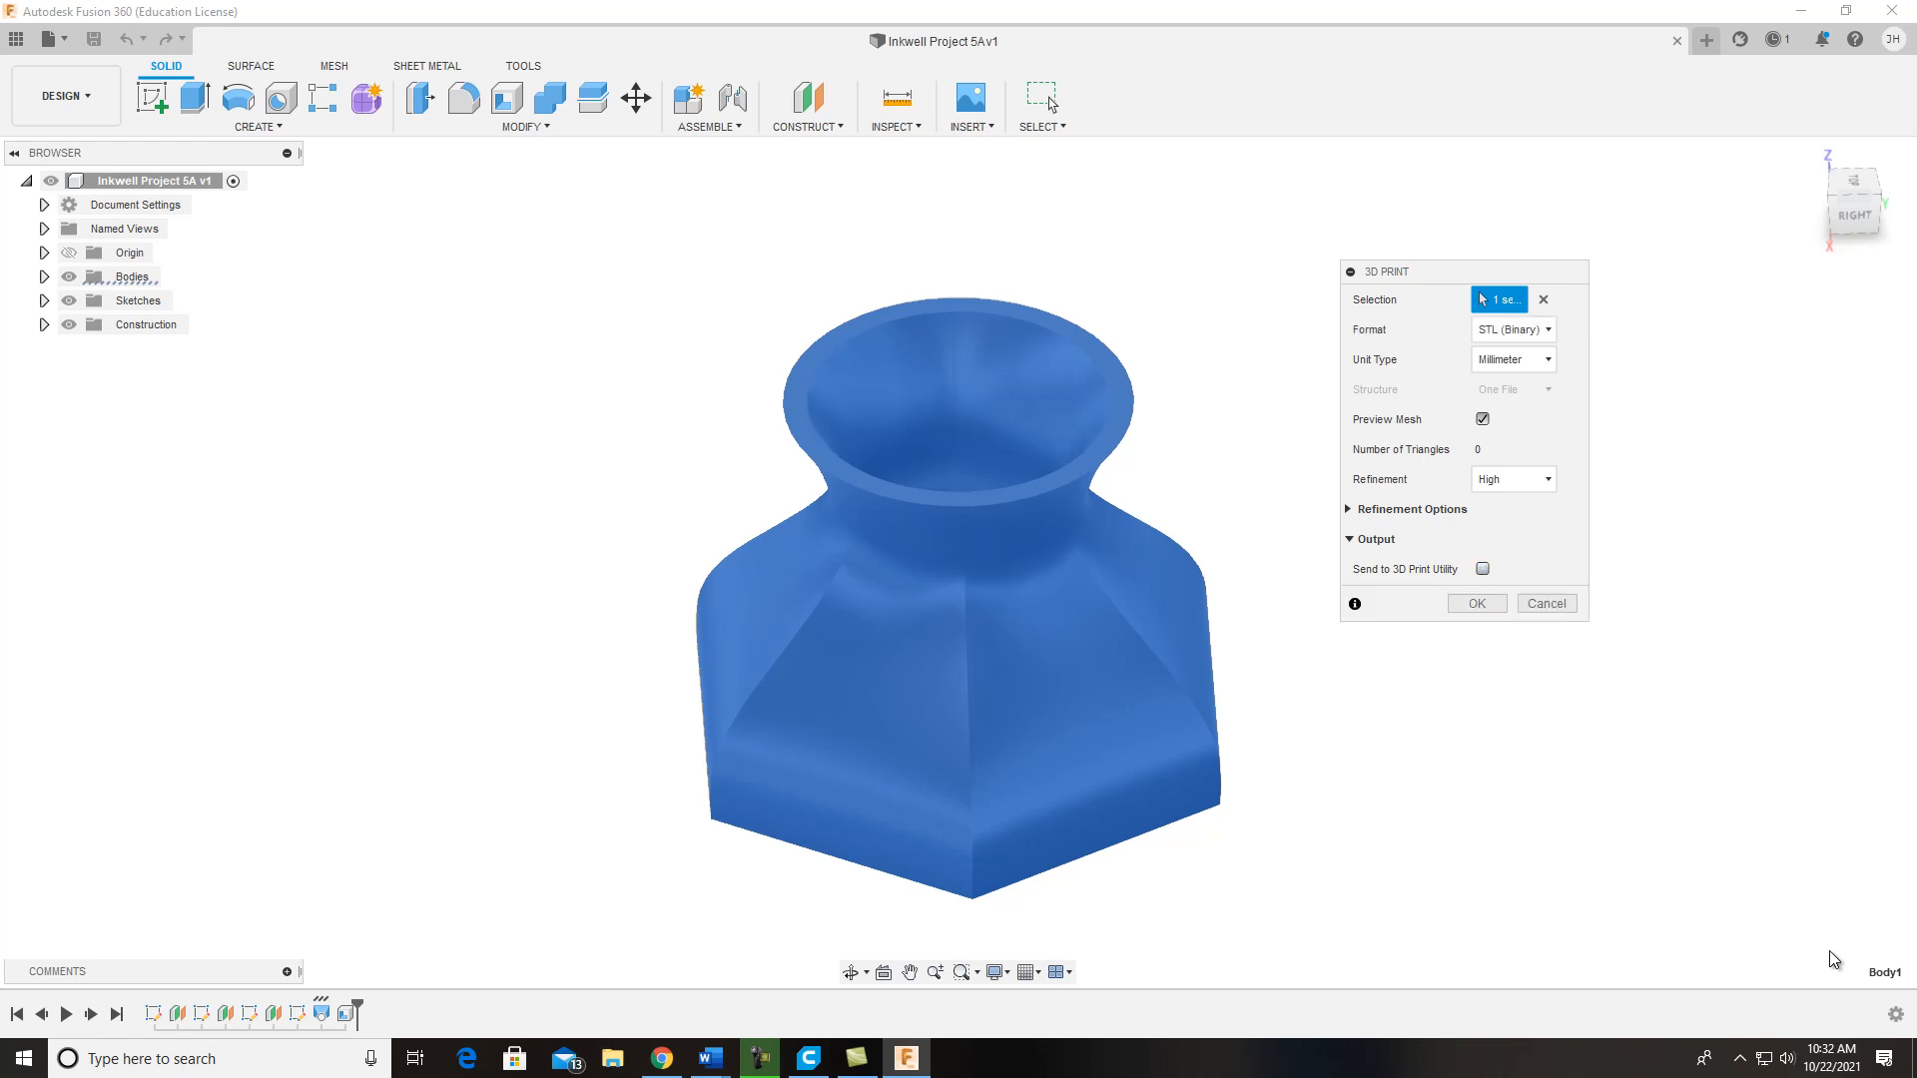
Step: Save the body as an STL file named INKWELL in the DPT 100 folder
click(1476, 603)
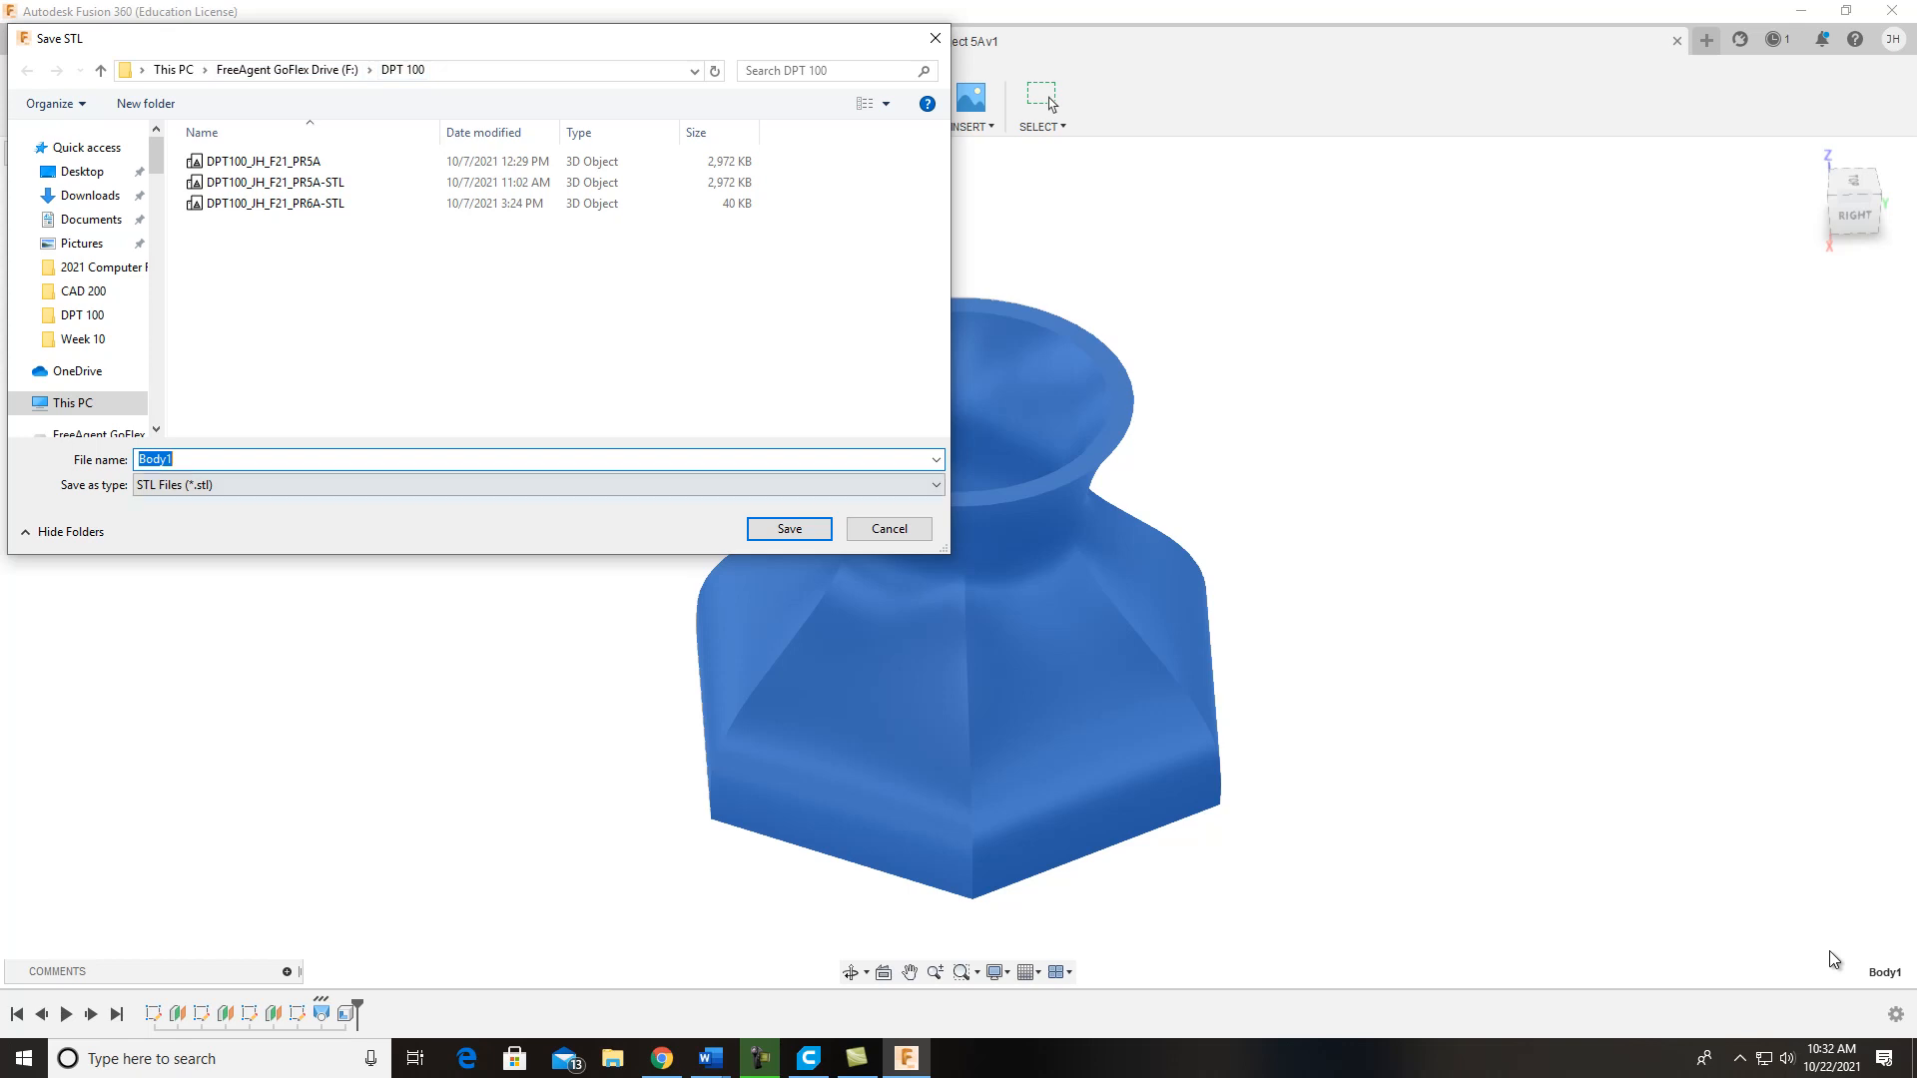
text(INKWELL)
key(Return)
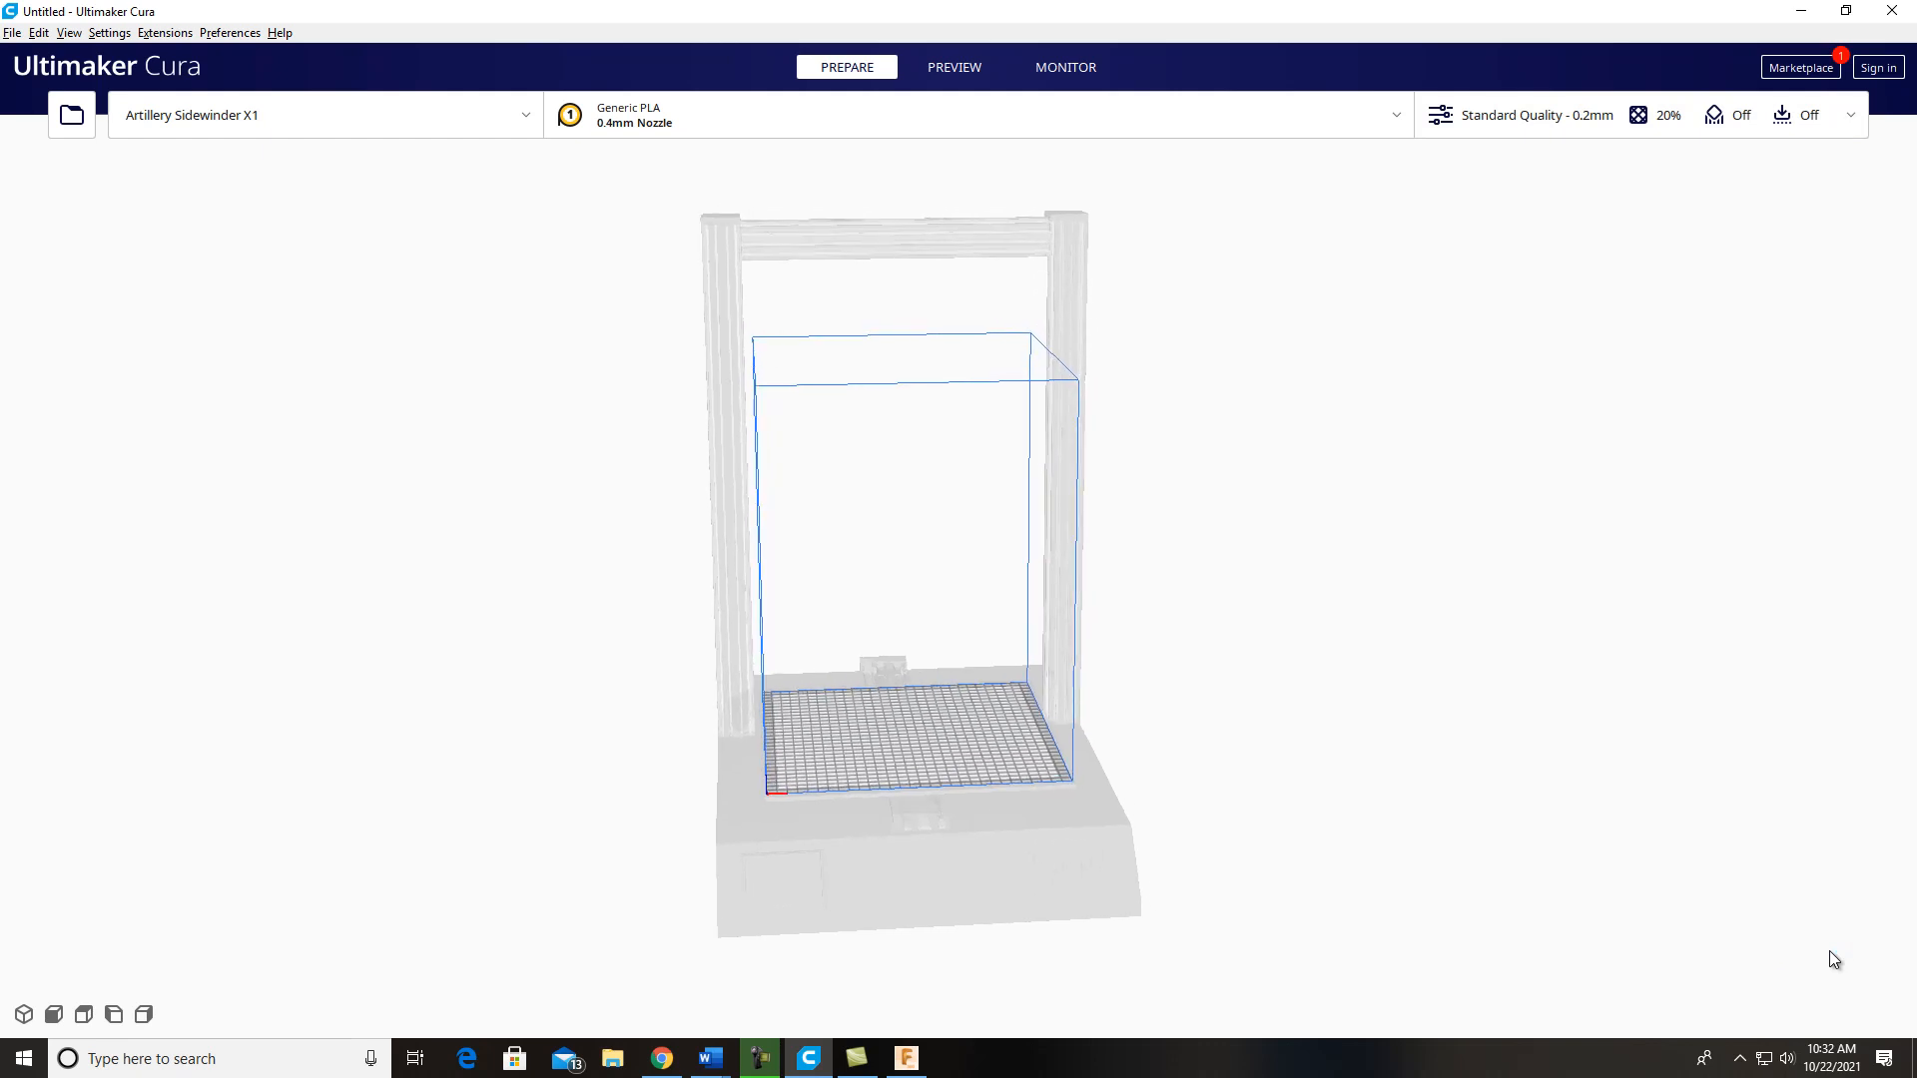
Step: Switch to Ultimaker Cura and examine the empty build plate in the front, top, left, right and 3D views
scroll(1834, 959, down, 3)
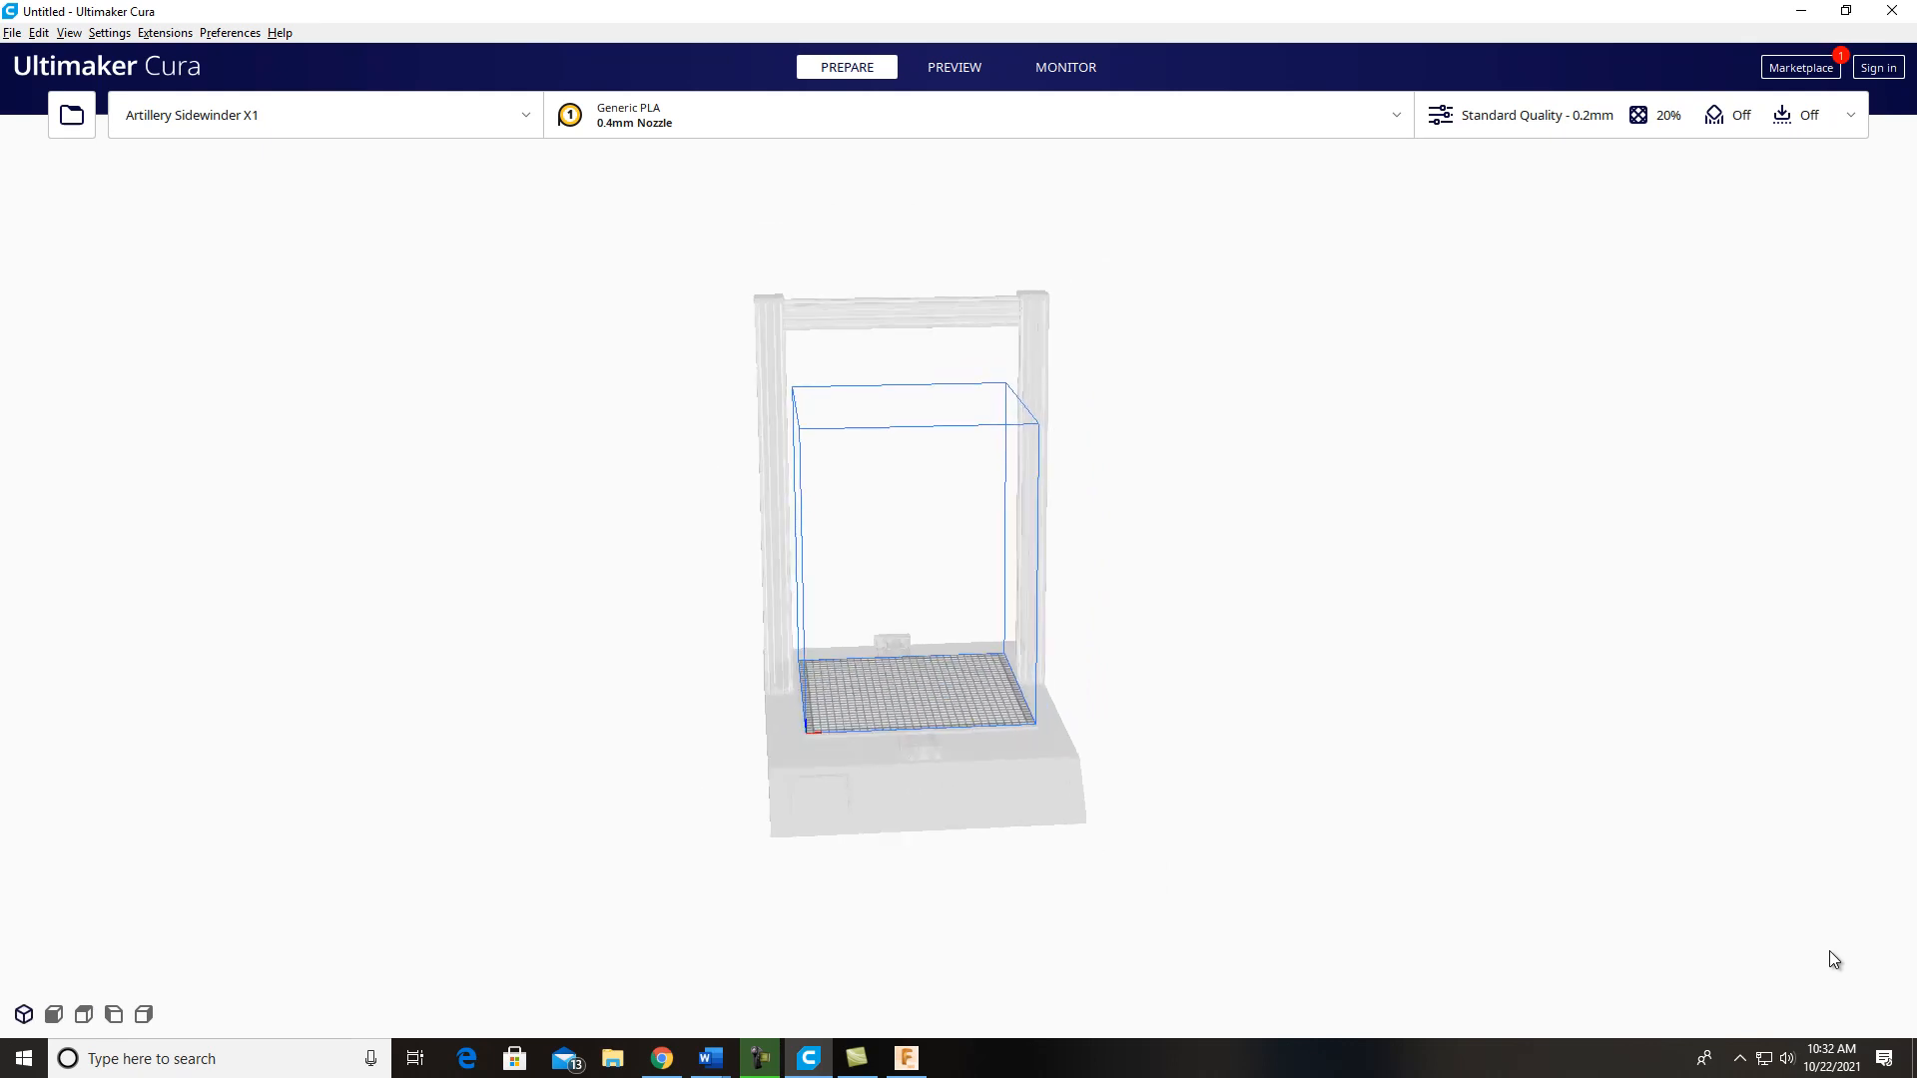
click(54, 1014)
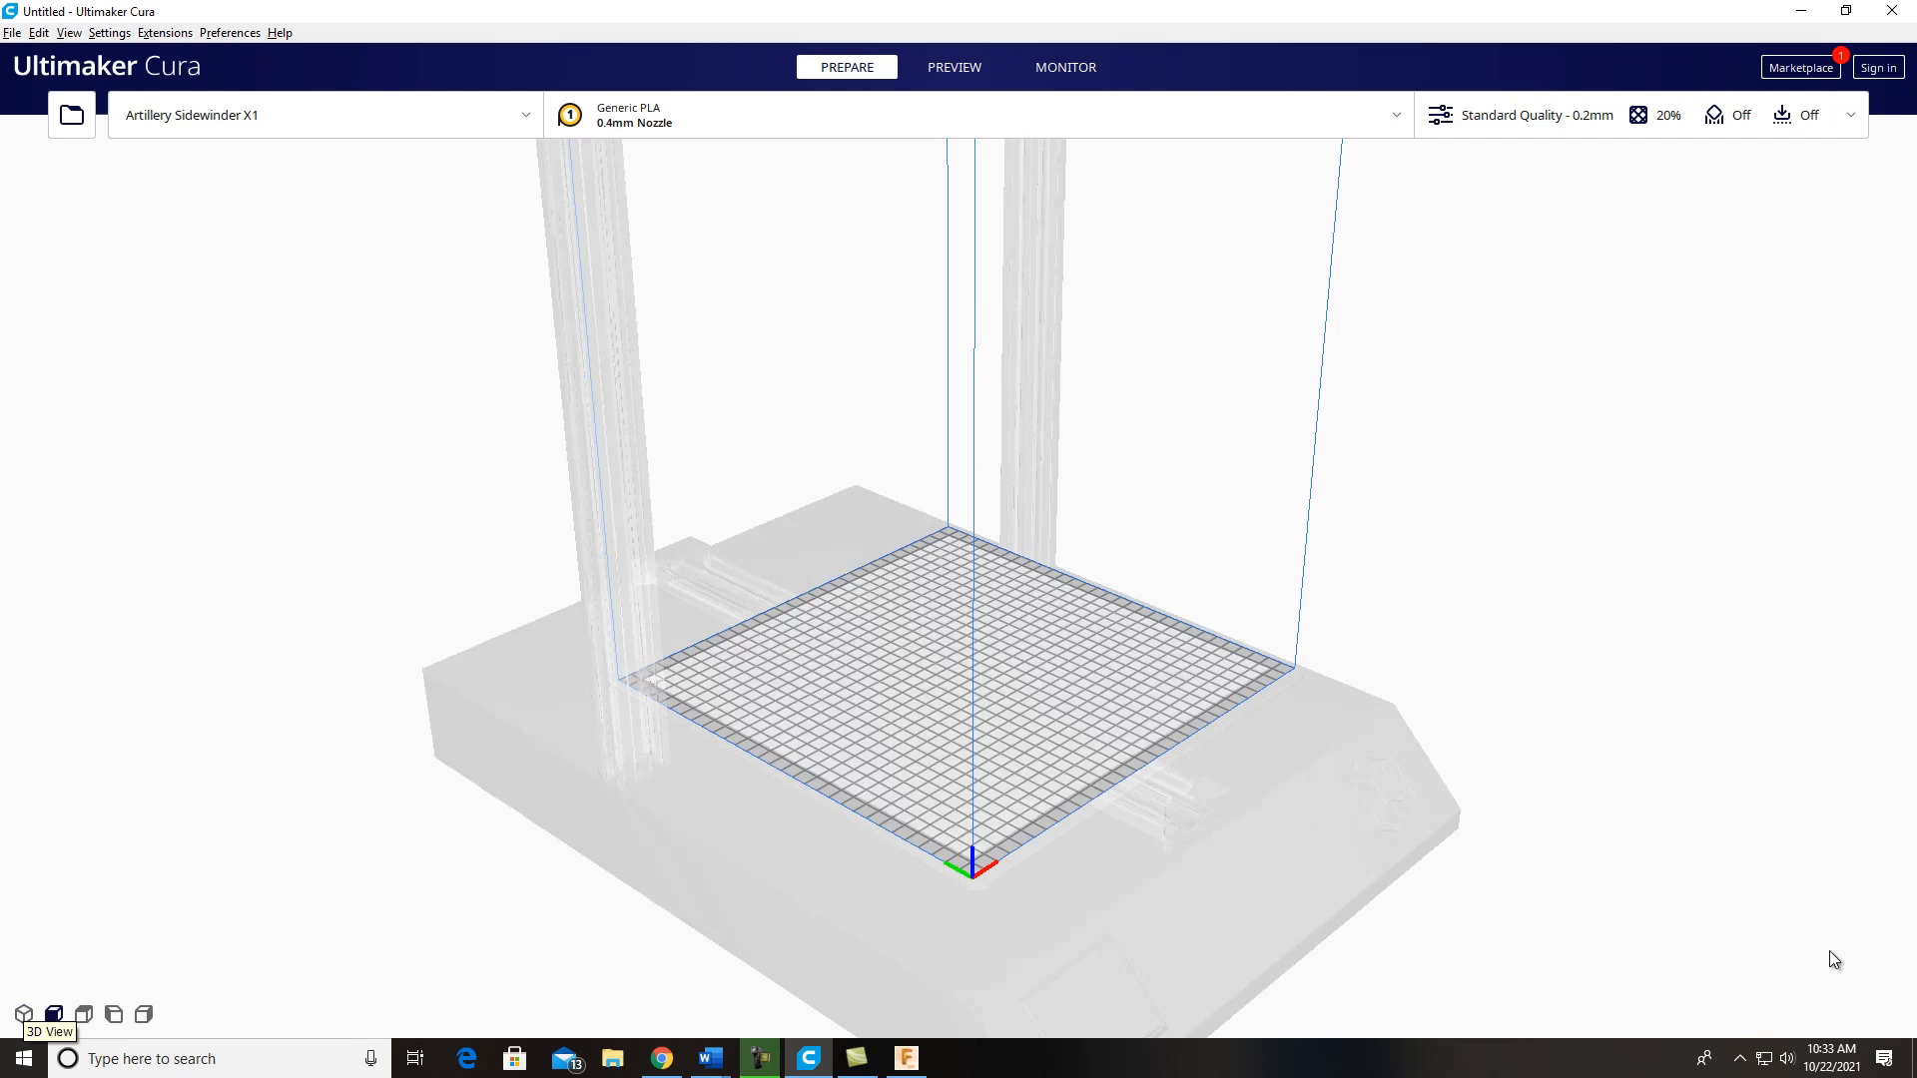
click(84, 1014)
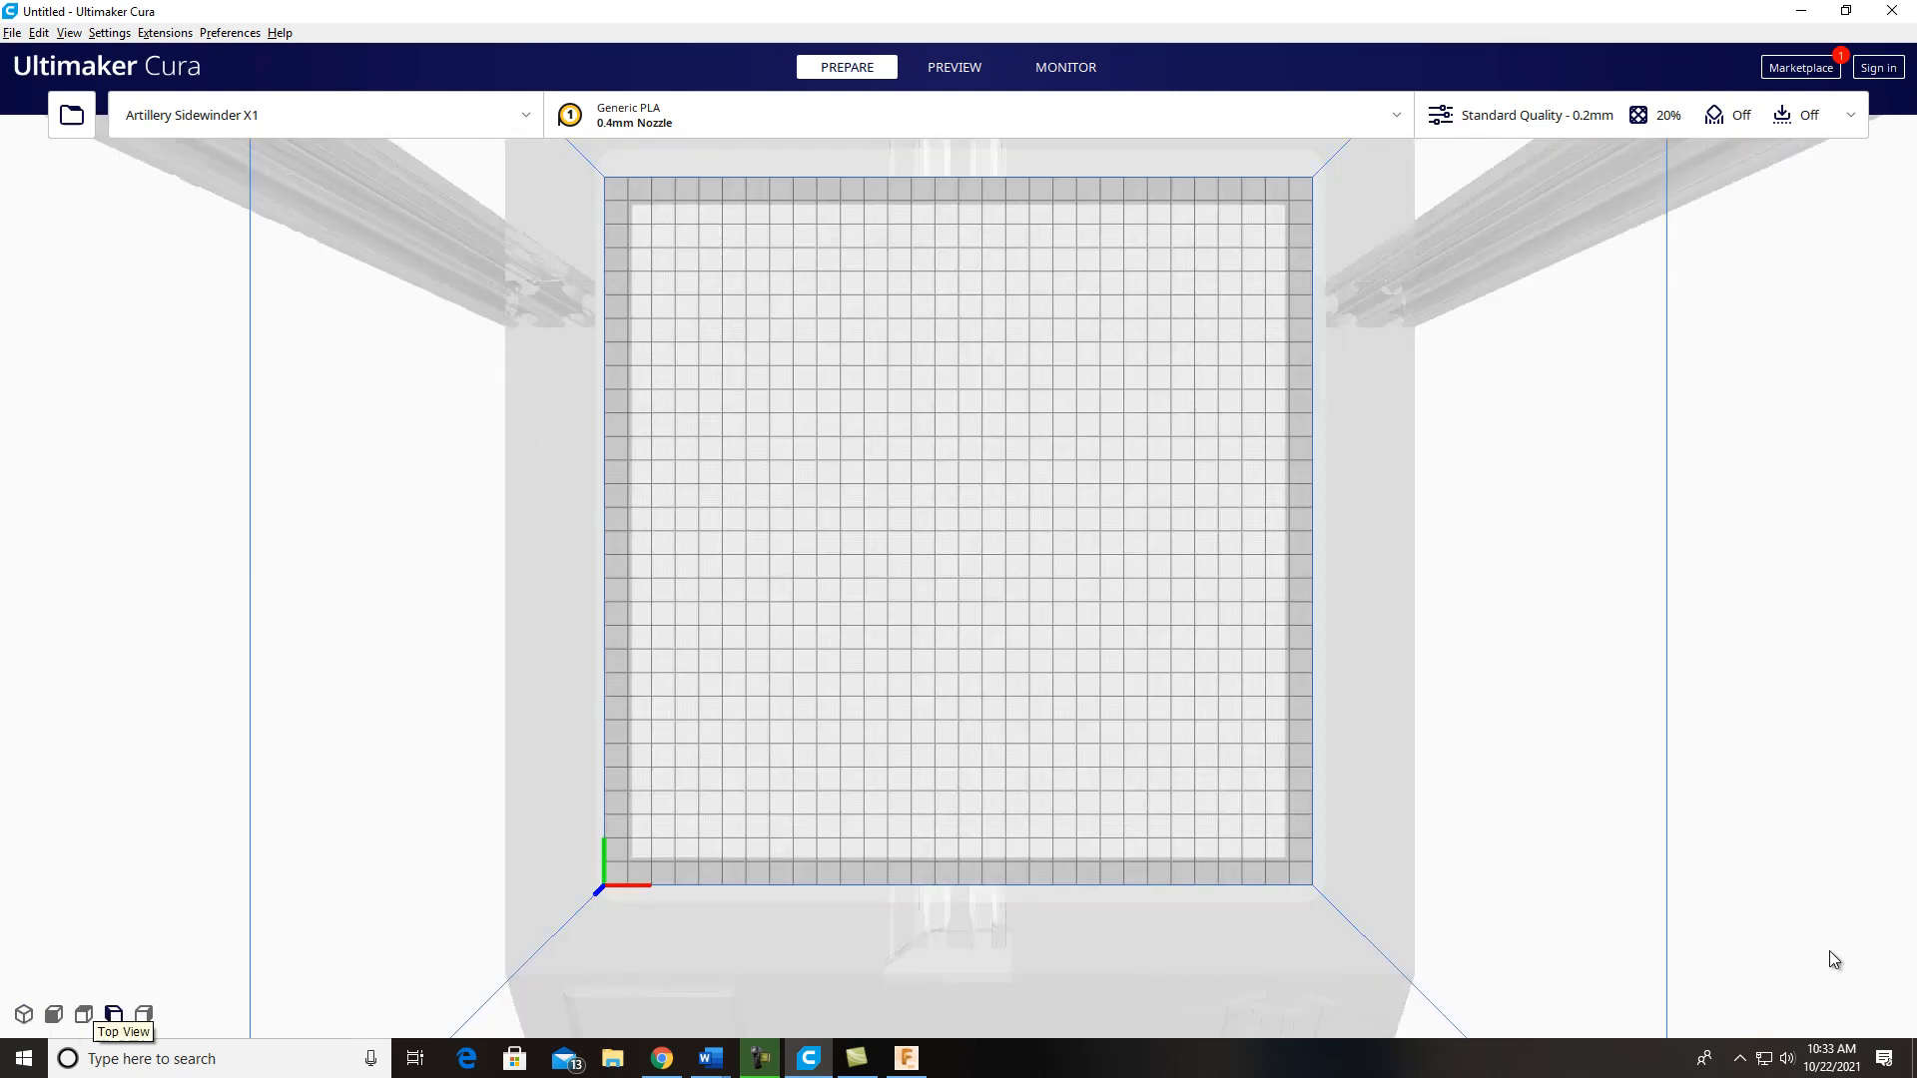
click(114, 1014)
click(144, 1015)
click(24, 1014)
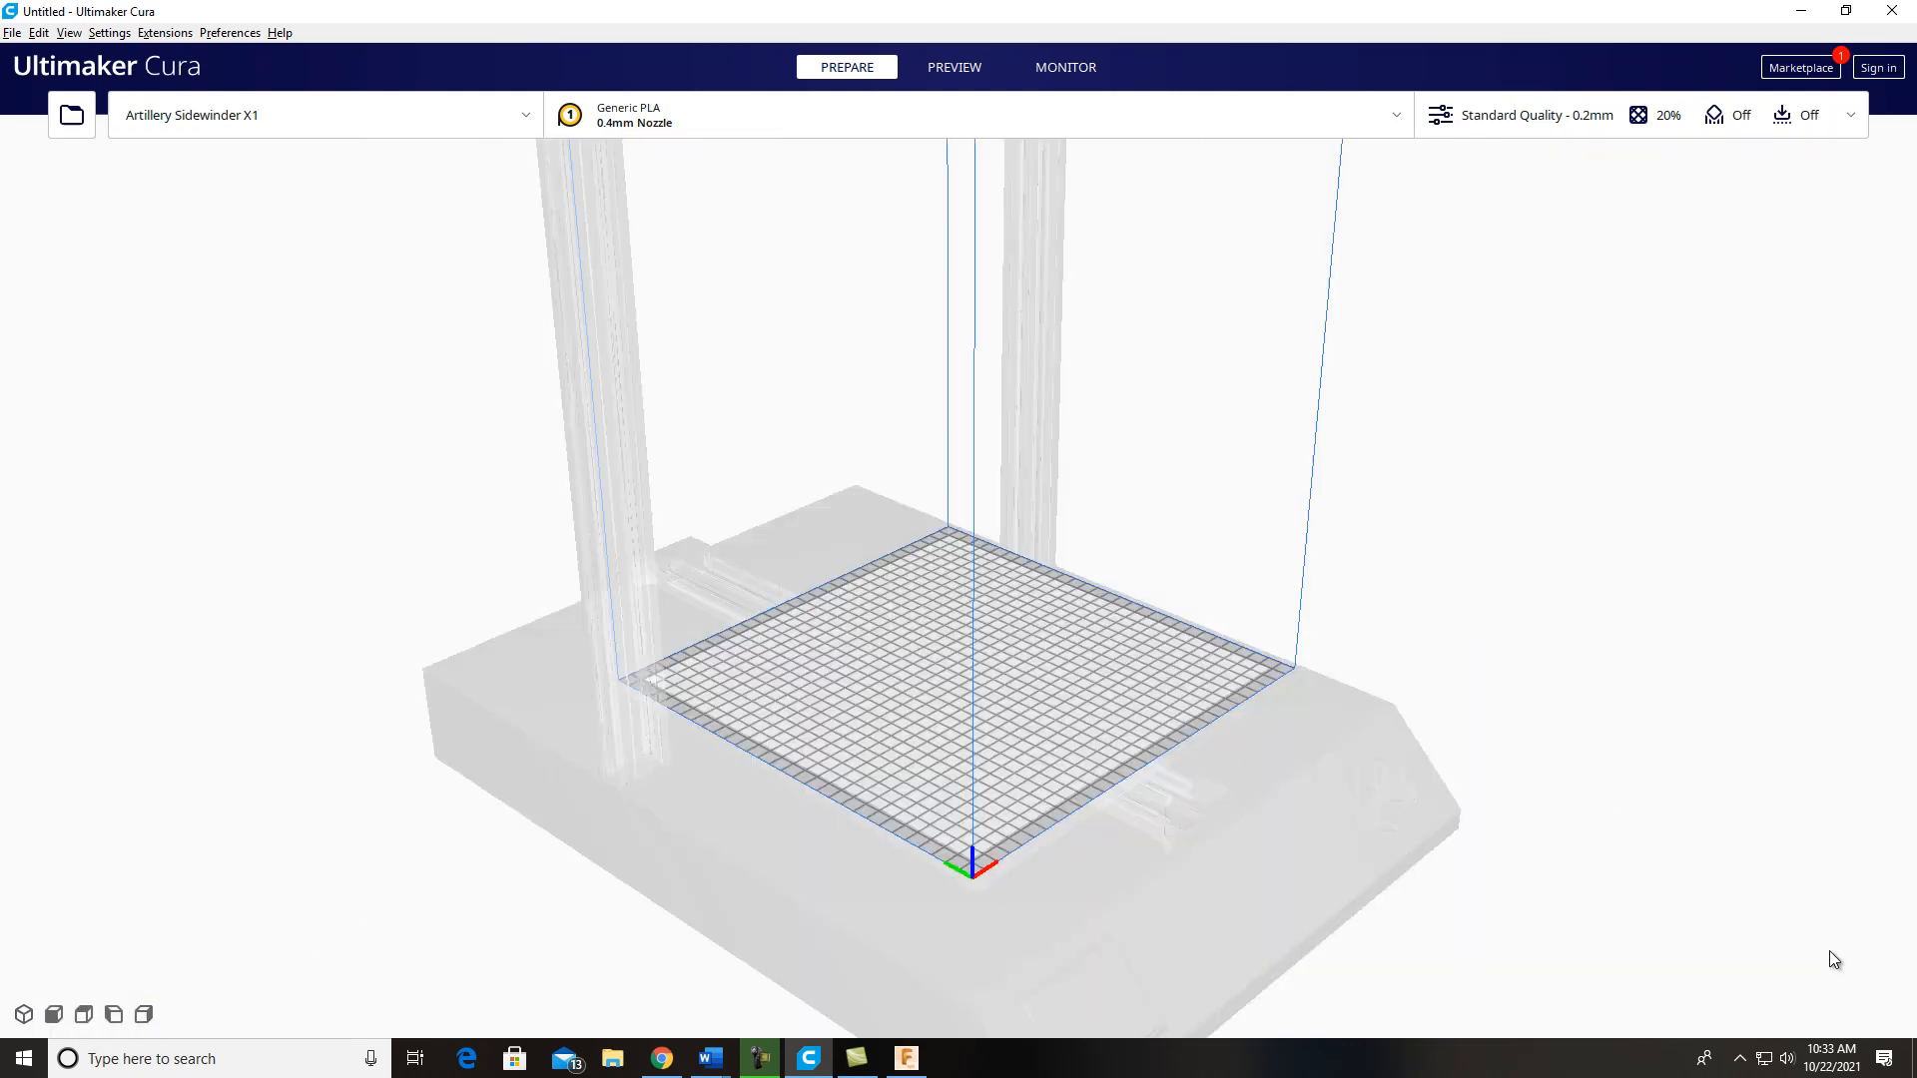
scroll(1834, 960, down, 2)
middle_drag(1834, 961, 1808, 983)
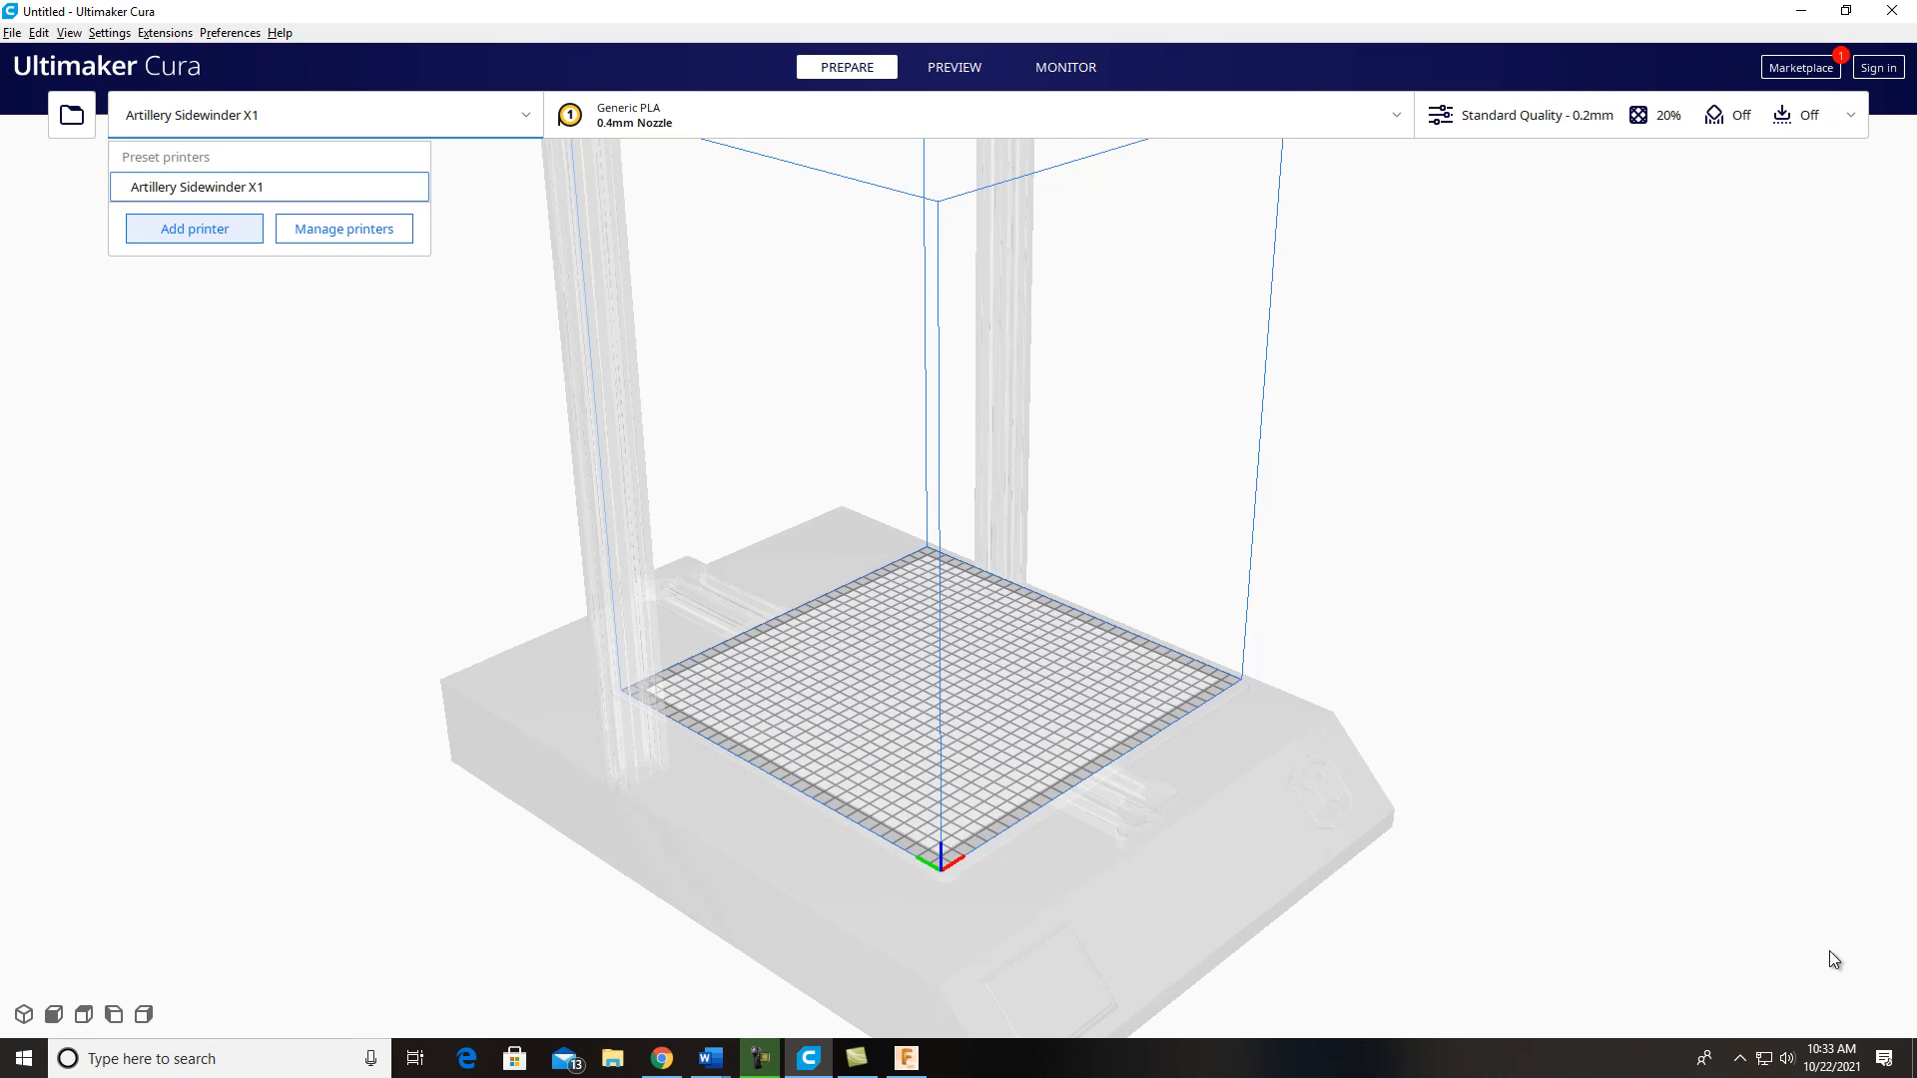
Step: Add the MakerBotReplicator from the MakerBot group as a non-networked printer
click(195, 228)
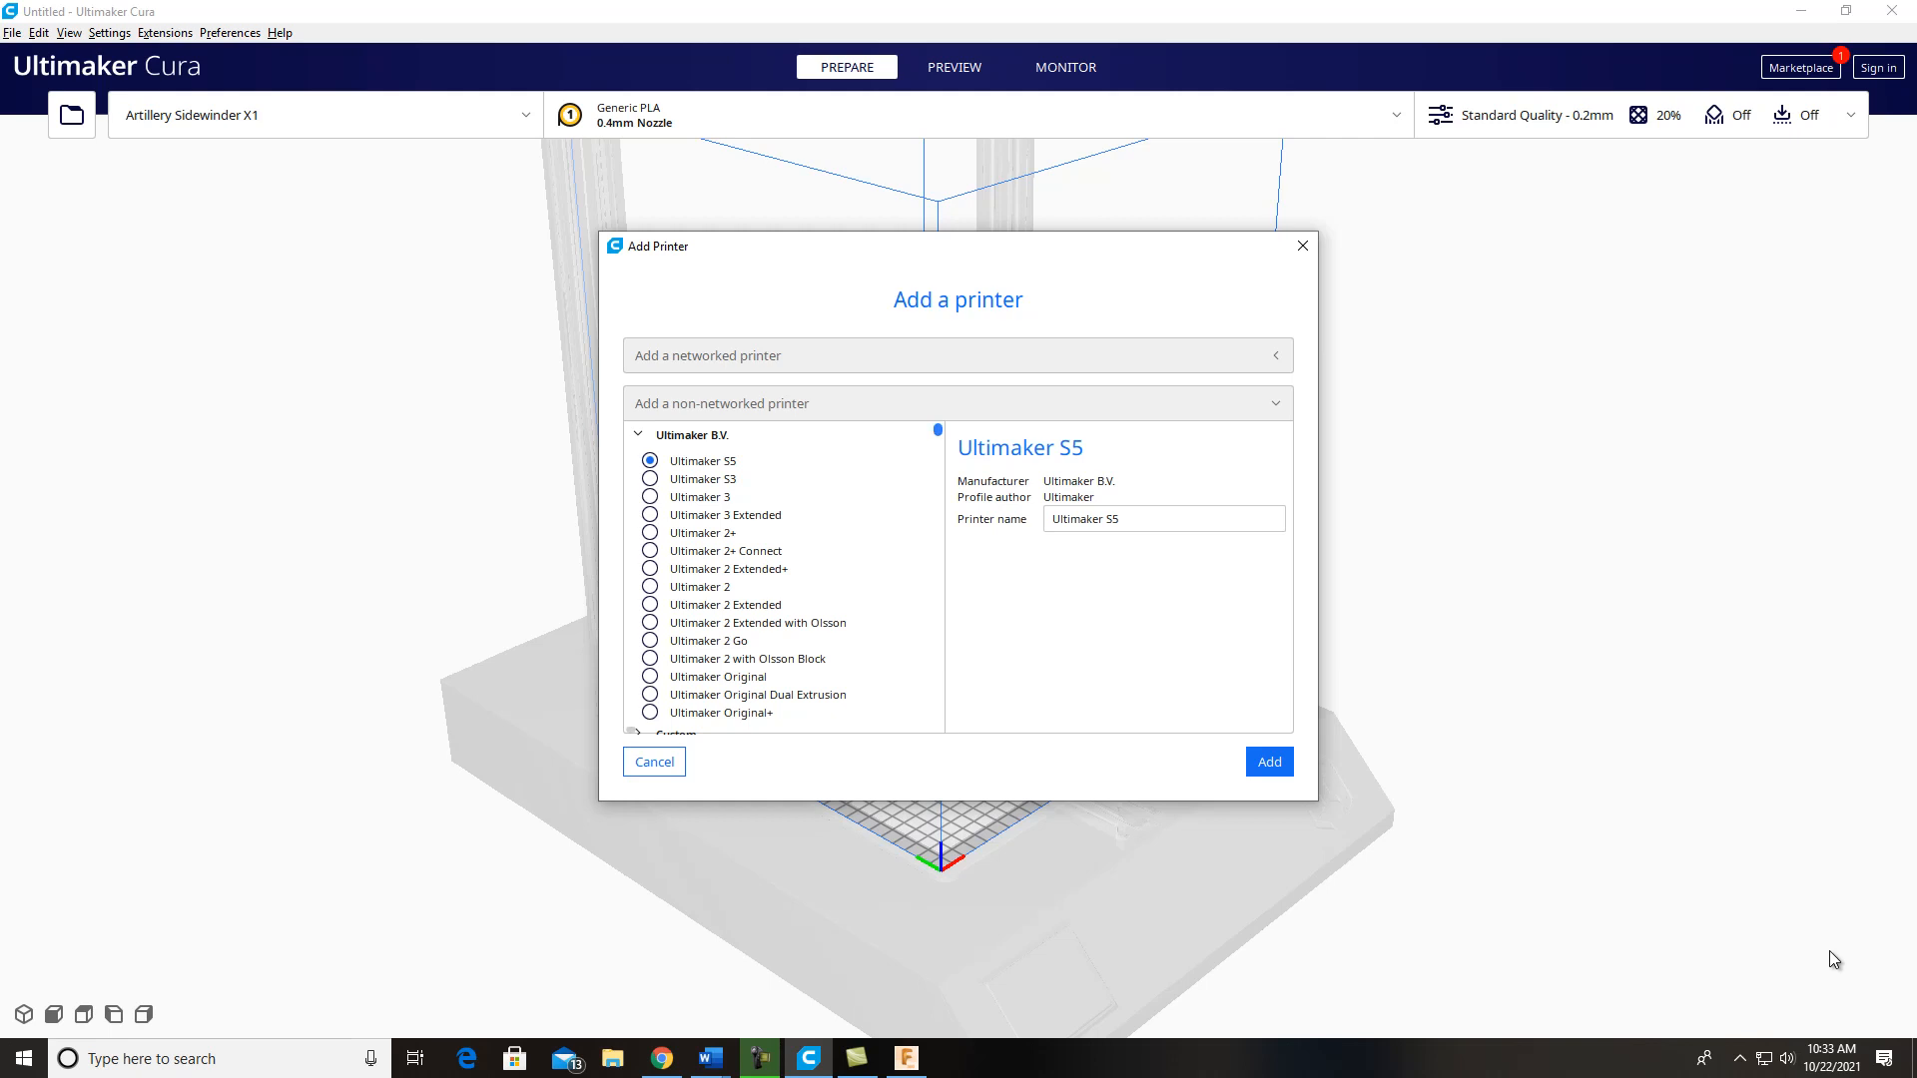
scroll(784, 577, down, 5)
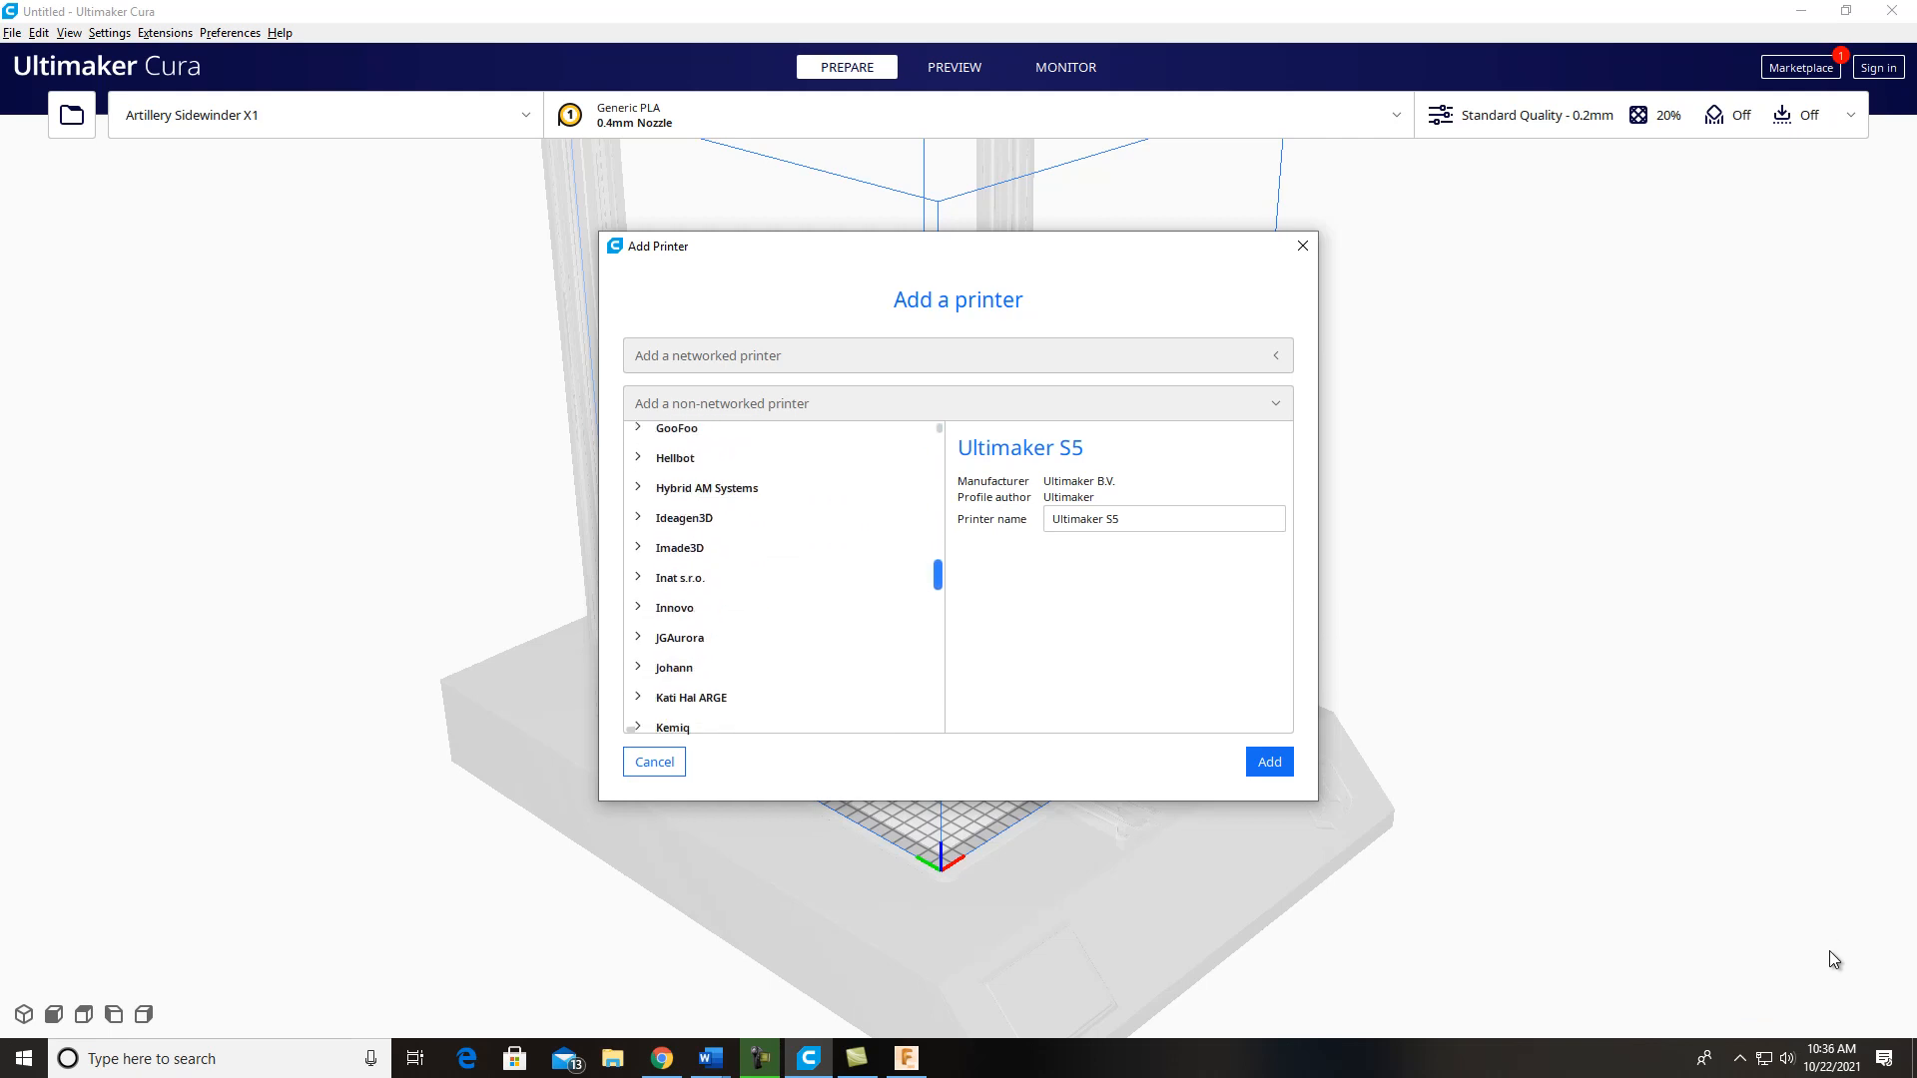
scroll(783, 577, down, 5)
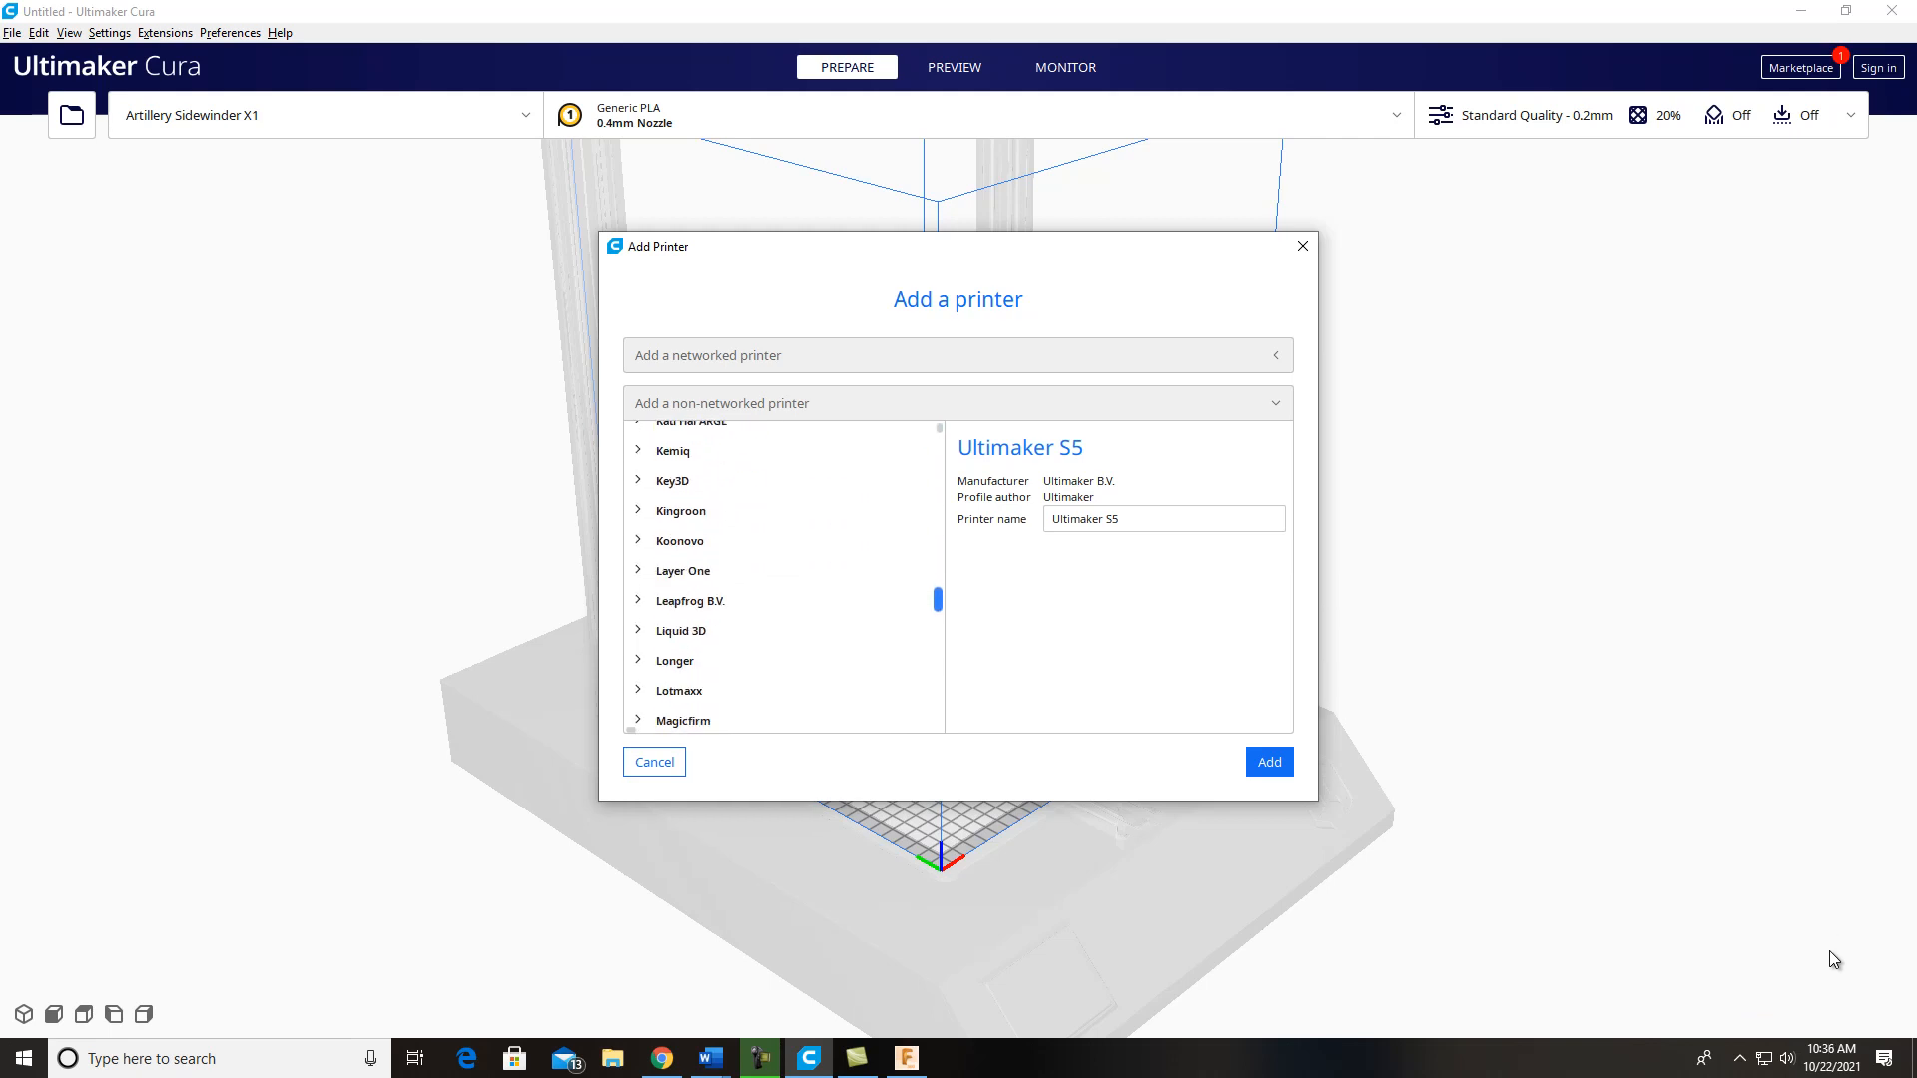
scroll(784, 577, down, 3)
scroll(784, 577, down, 1)
click(682, 713)
scroll(783, 578, down, 3)
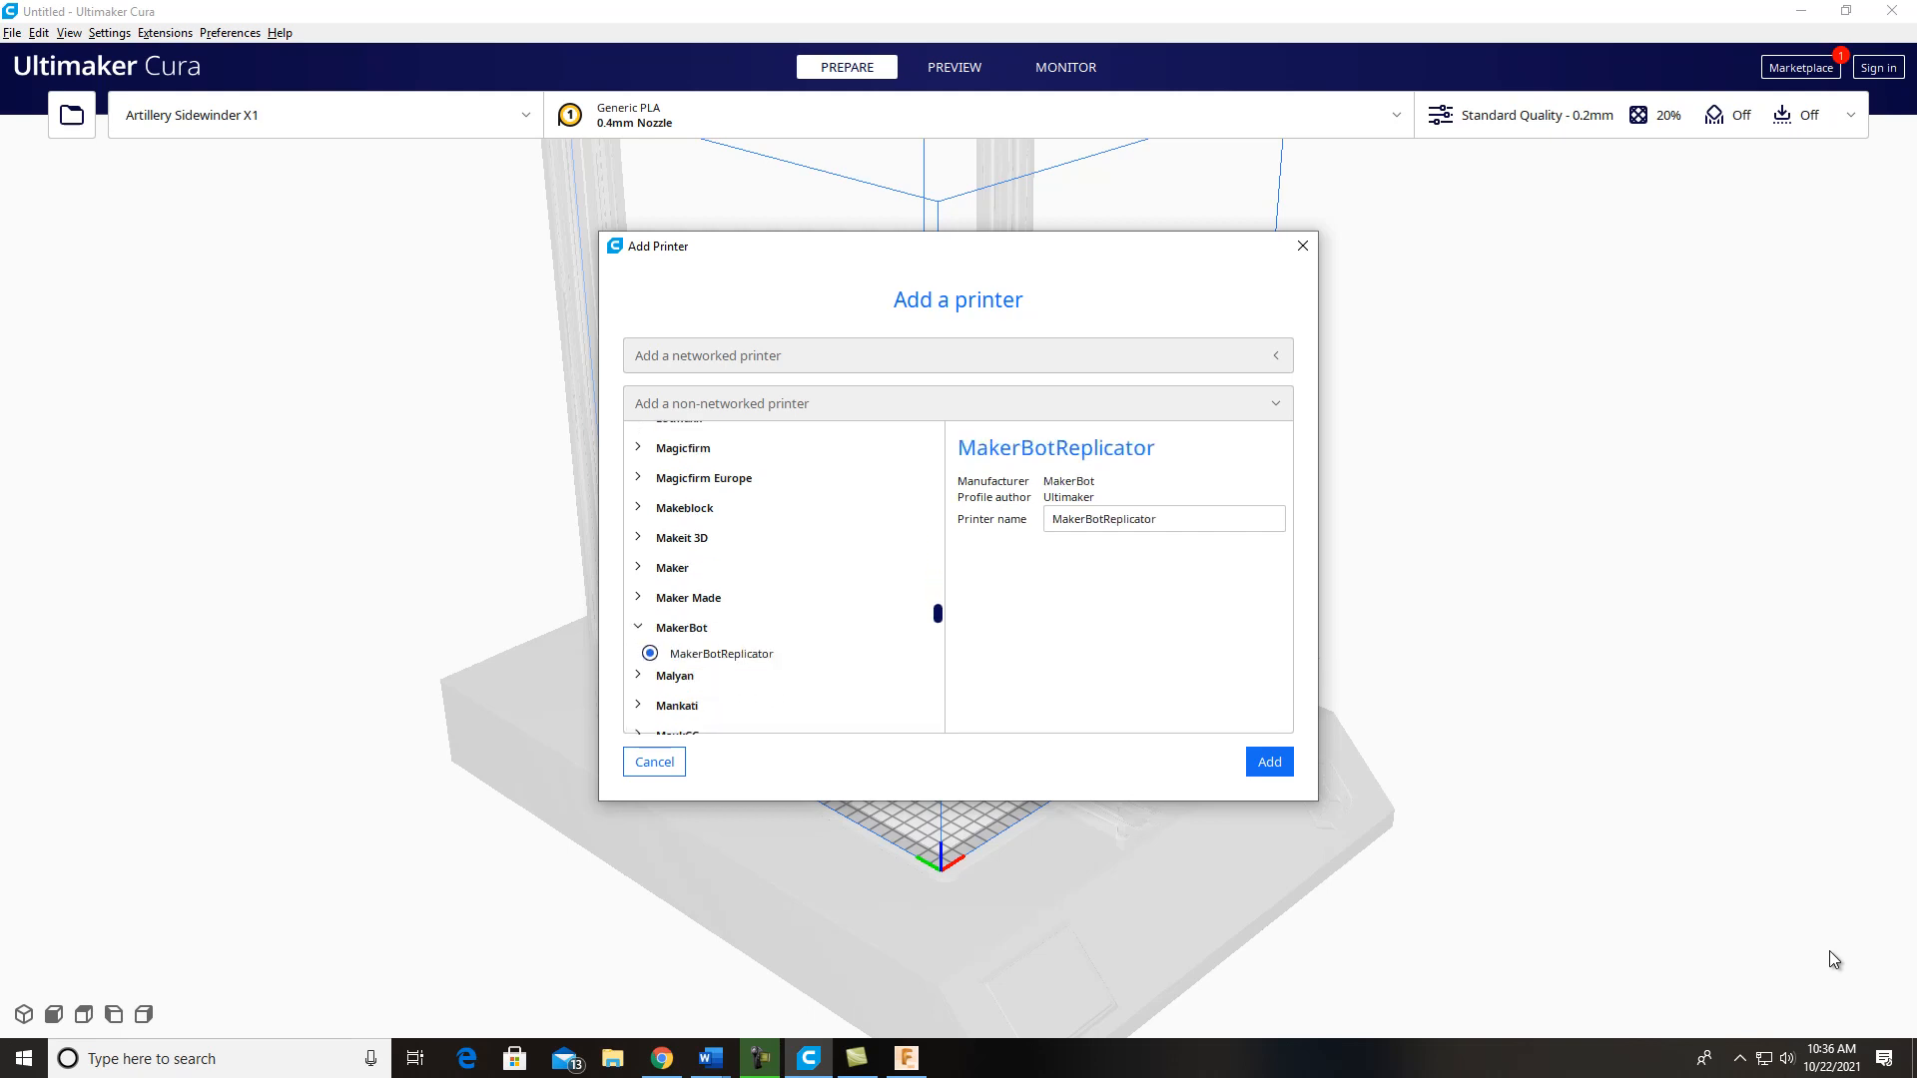
click(1269, 762)
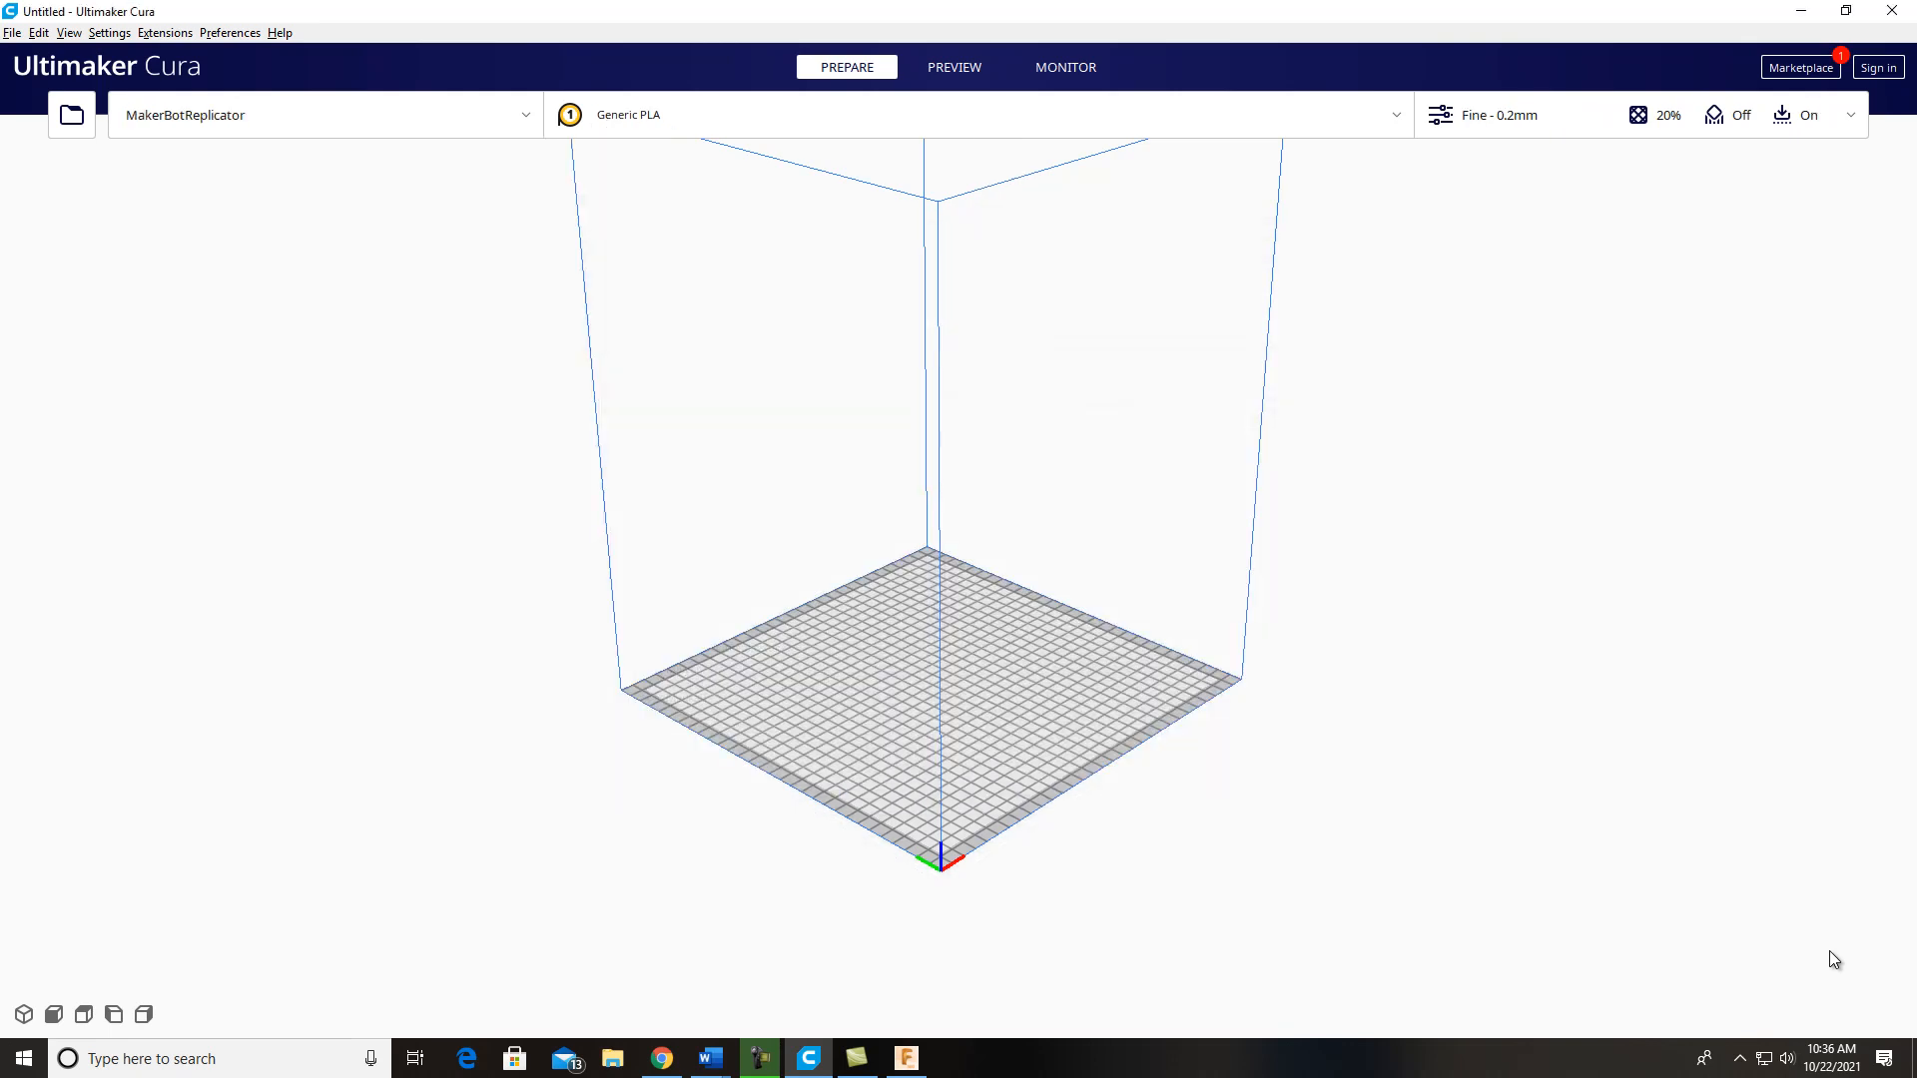
Step: Switch the active printer between Artillery Sidewinder X1 and MakerBotReplicator, ending on Artillery Sidewinder X1
click(320, 115)
click(197, 187)
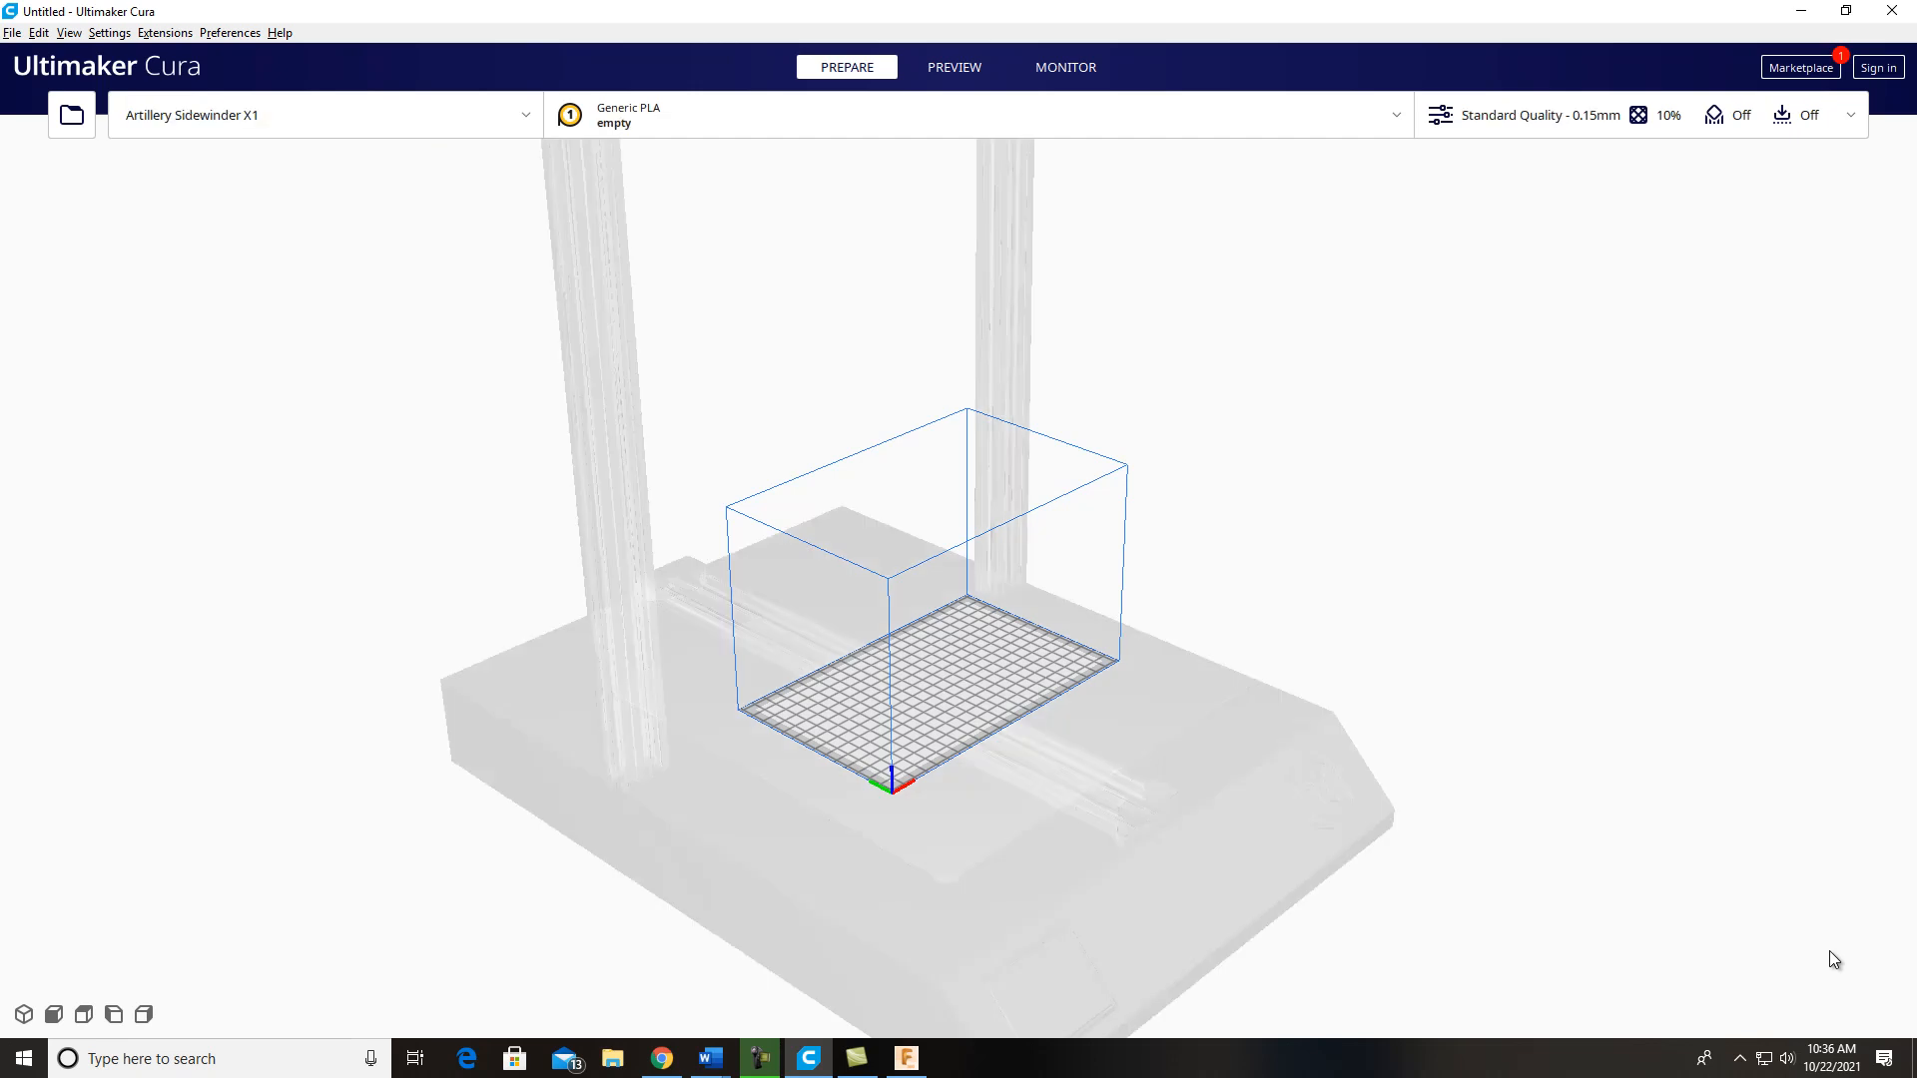
click(320, 115)
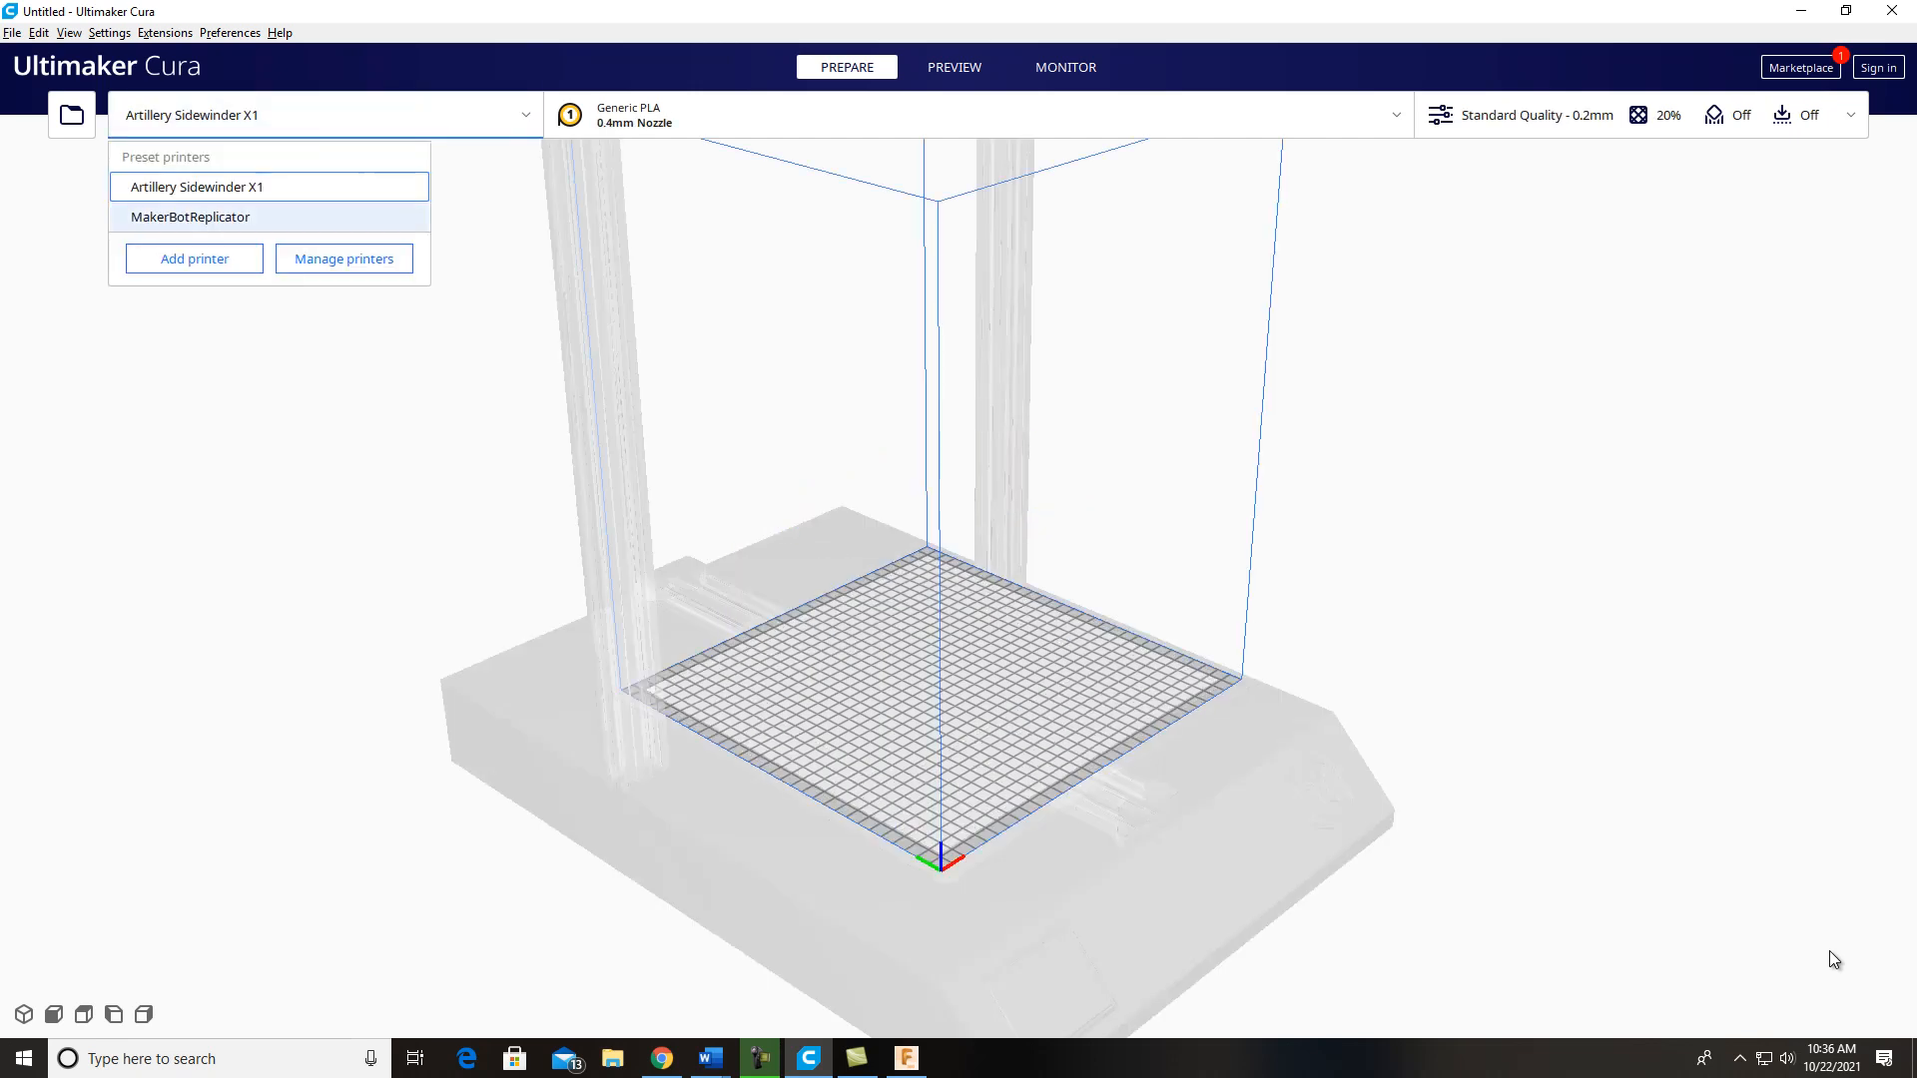
click(196, 216)
click(320, 115)
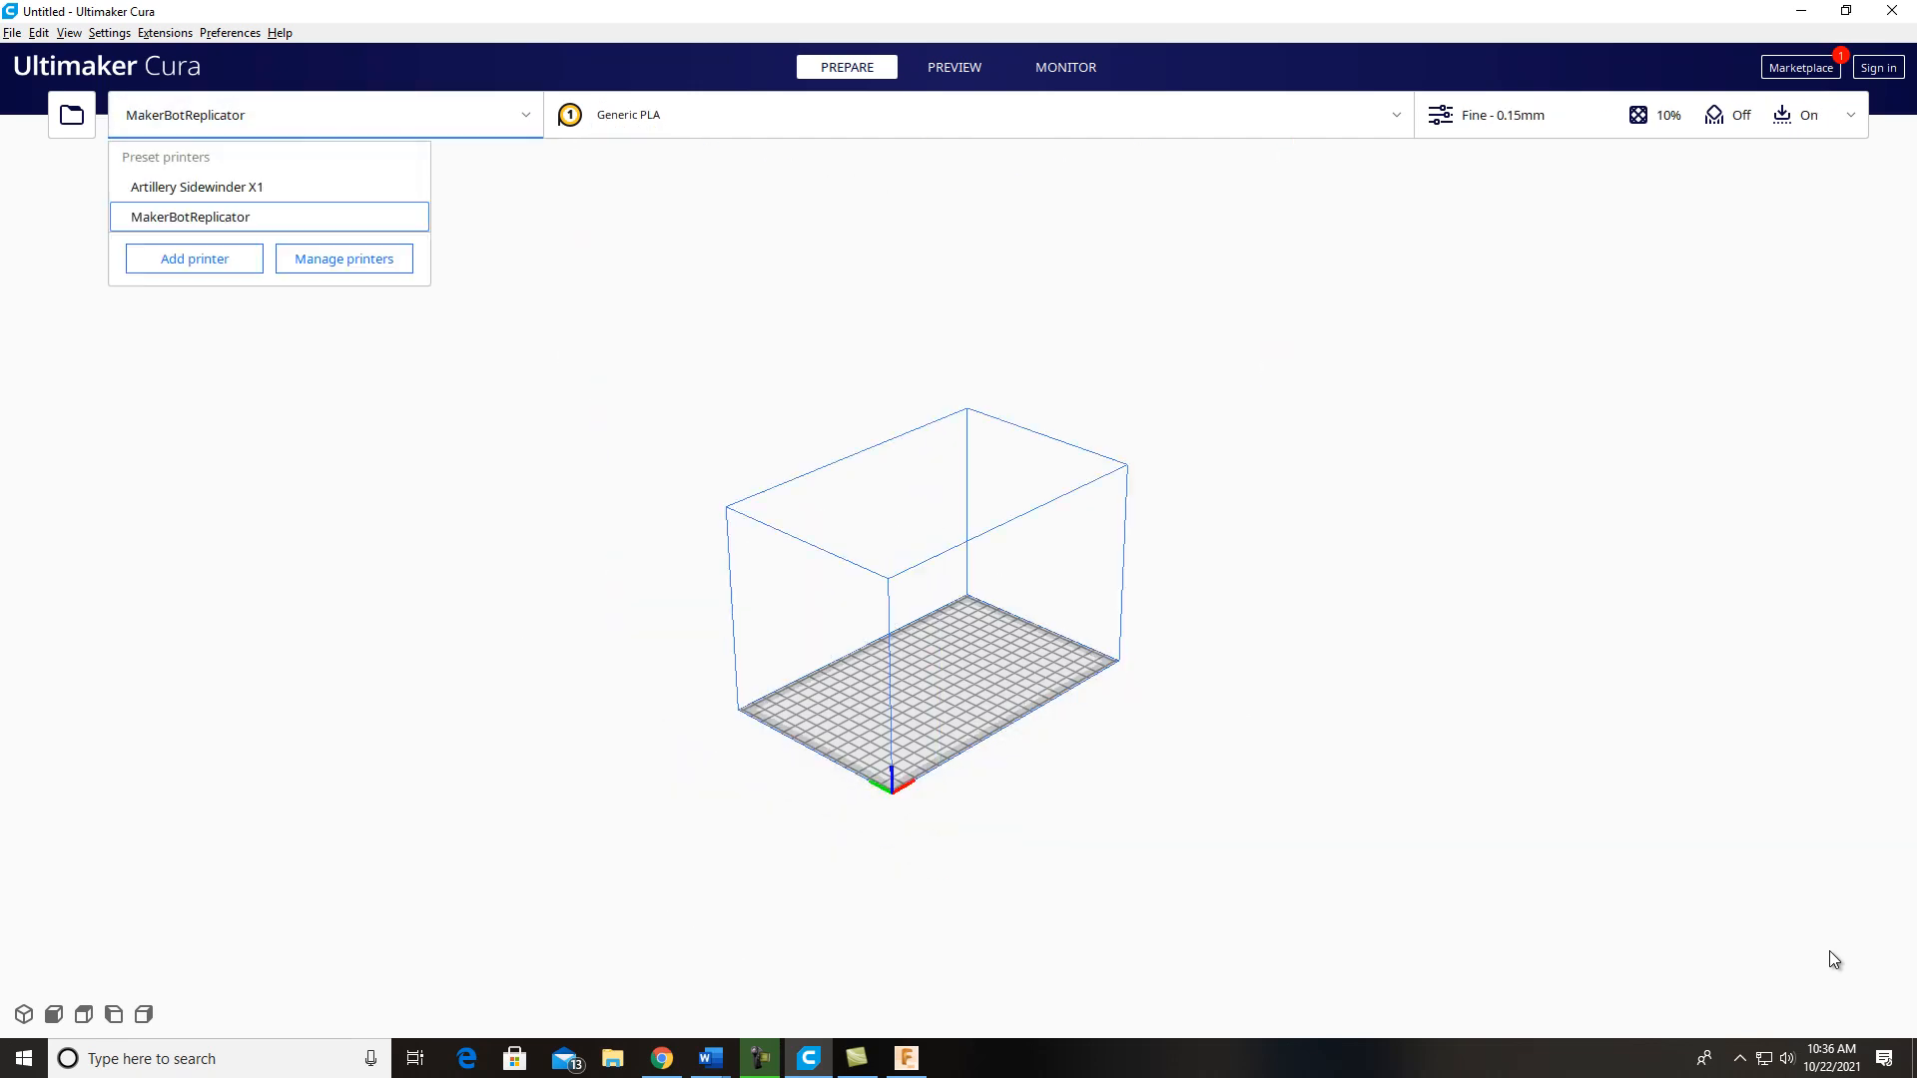
click(197, 187)
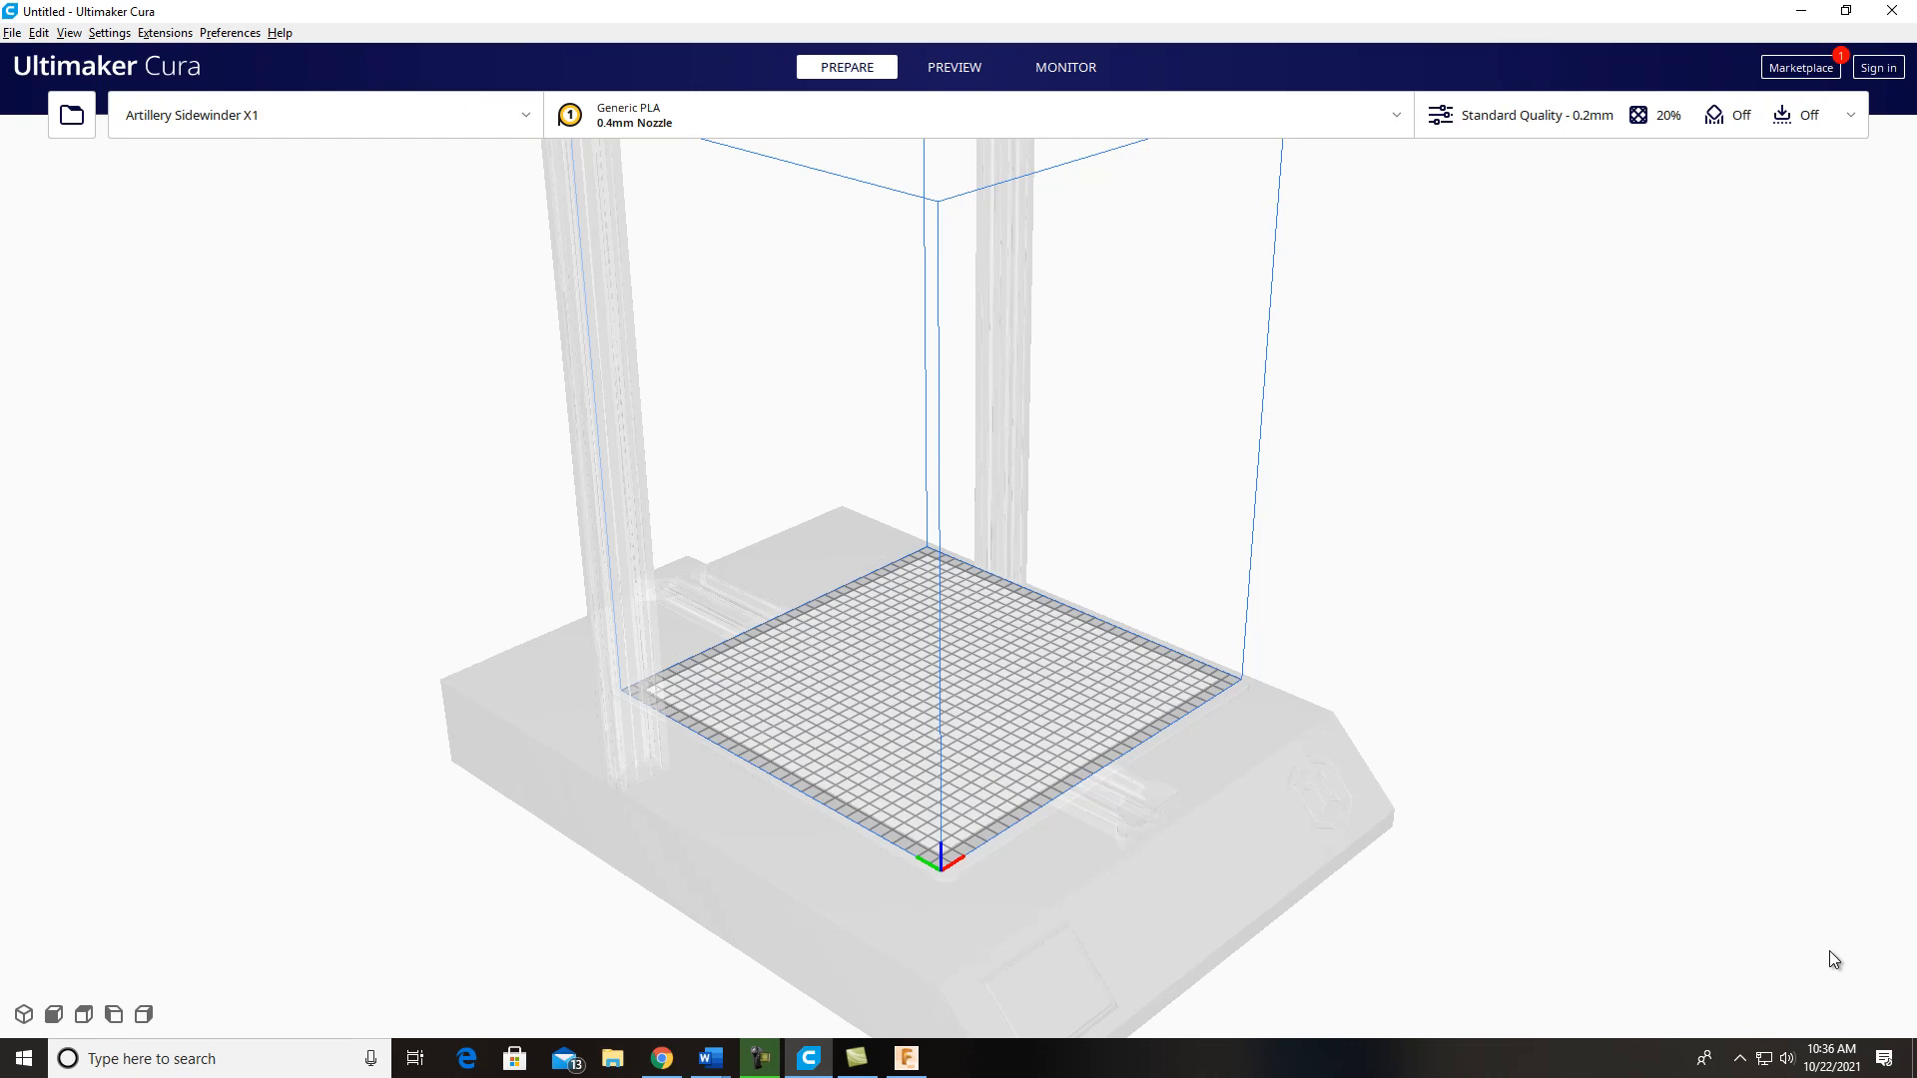
Step: Set the print infill to 100% and enable both support and build plate adhesion
scroll(1833, 961, down, 1)
middle_drag(1833, 960, 1808, 971)
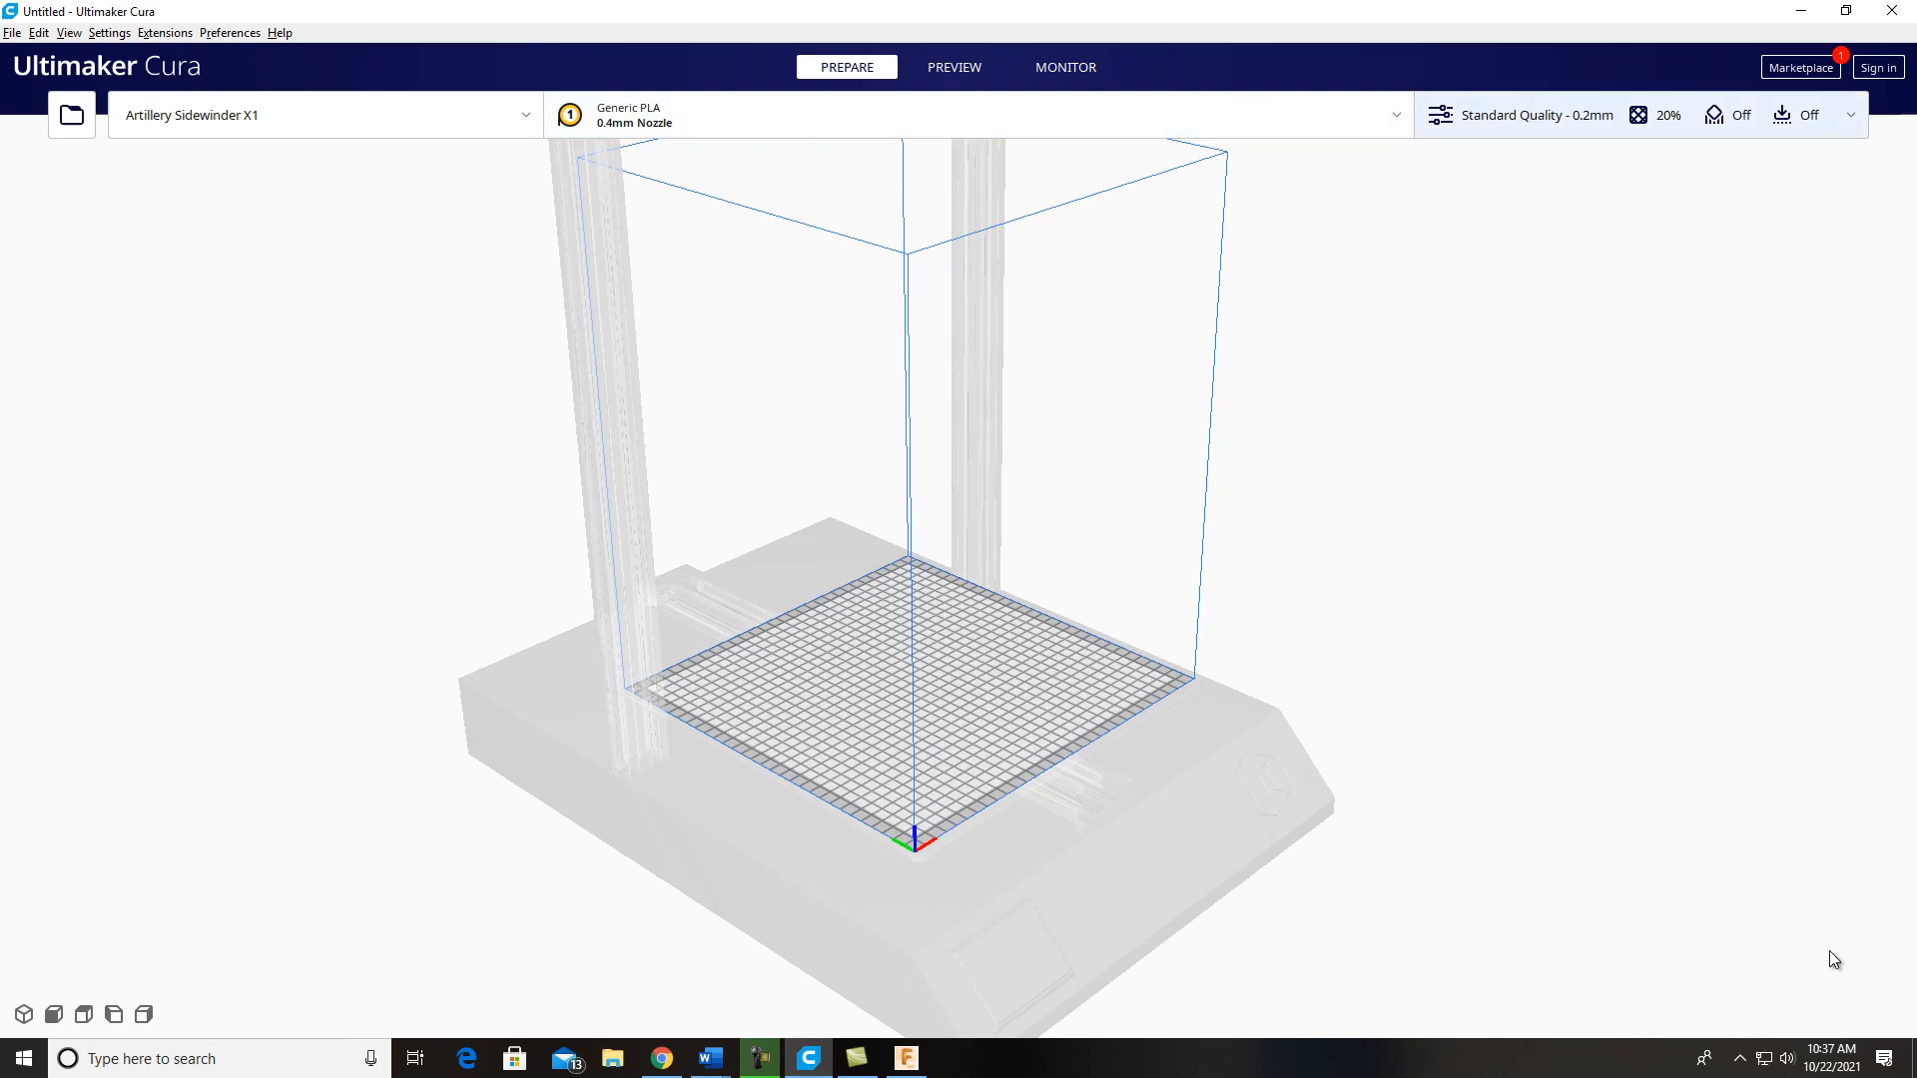
click(1640, 115)
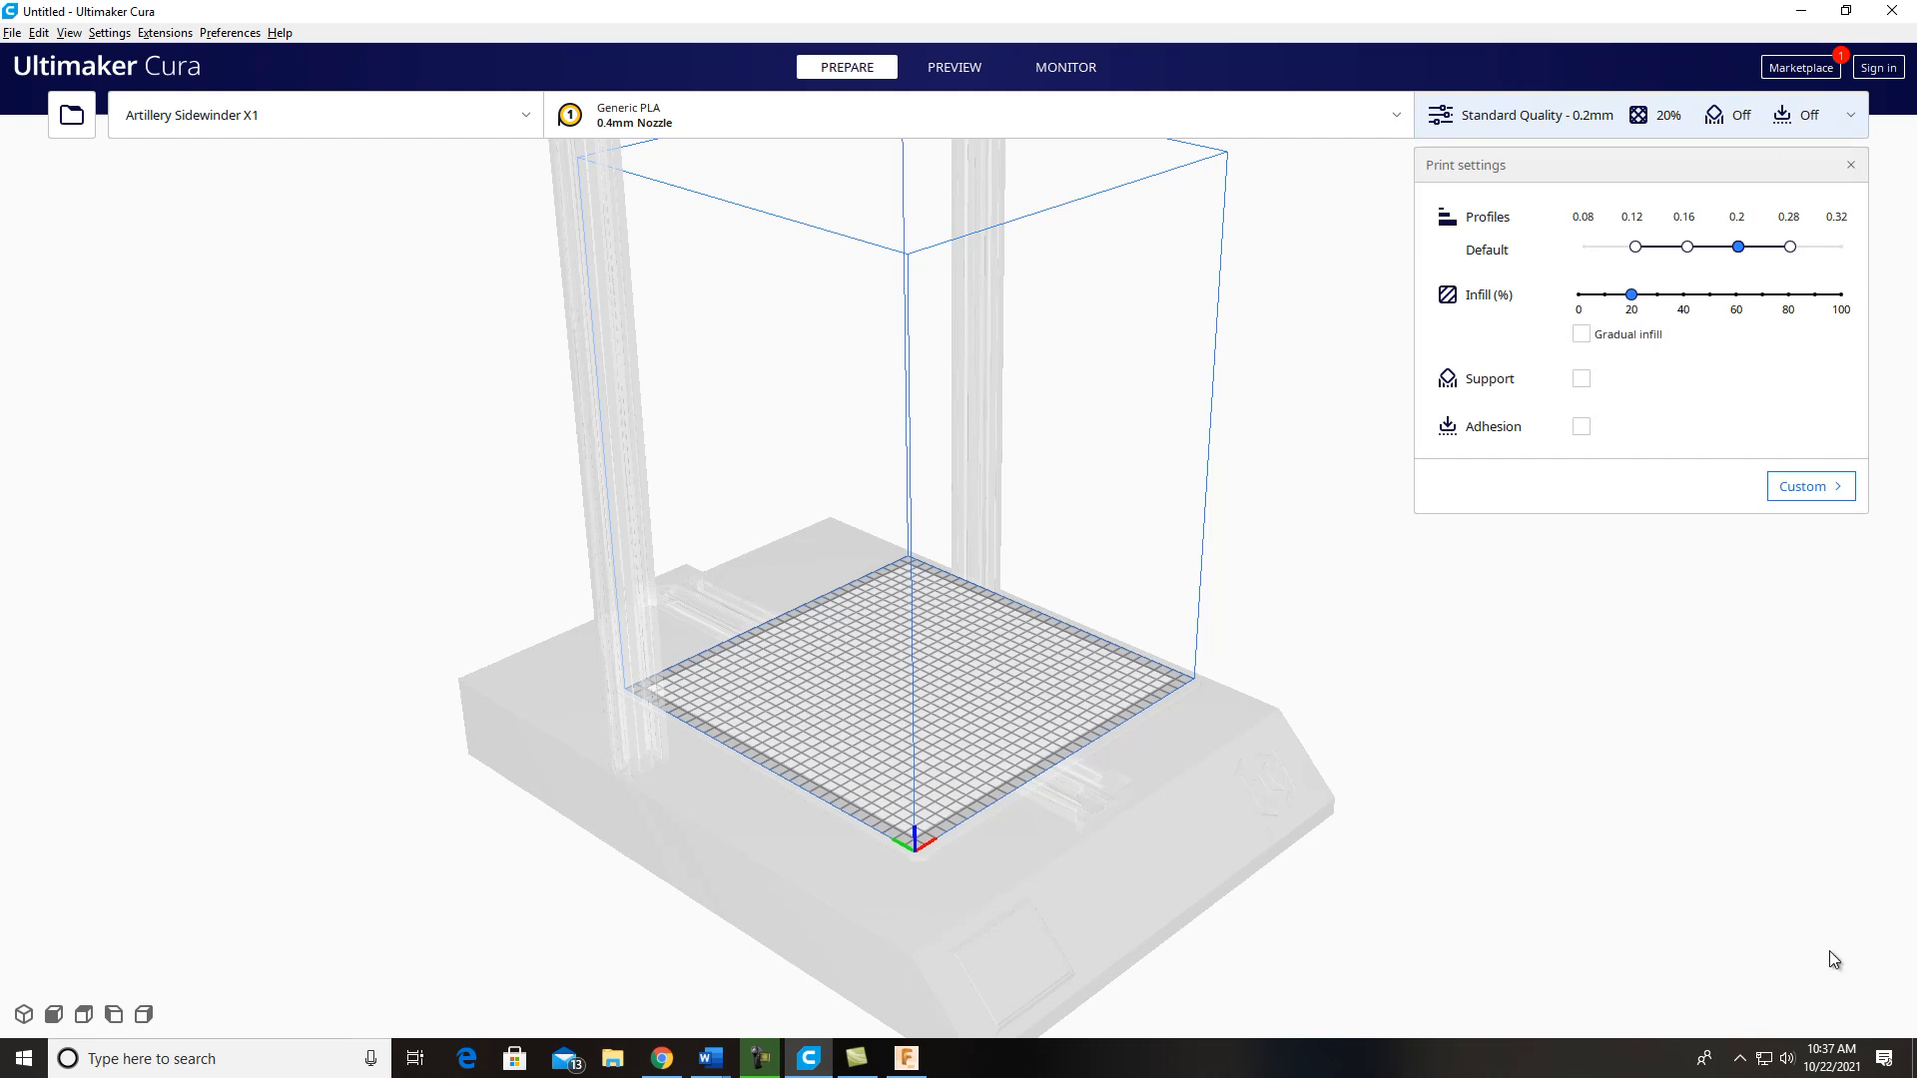
click(1834, 960)
click(1641, 115)
click(1582, 378)
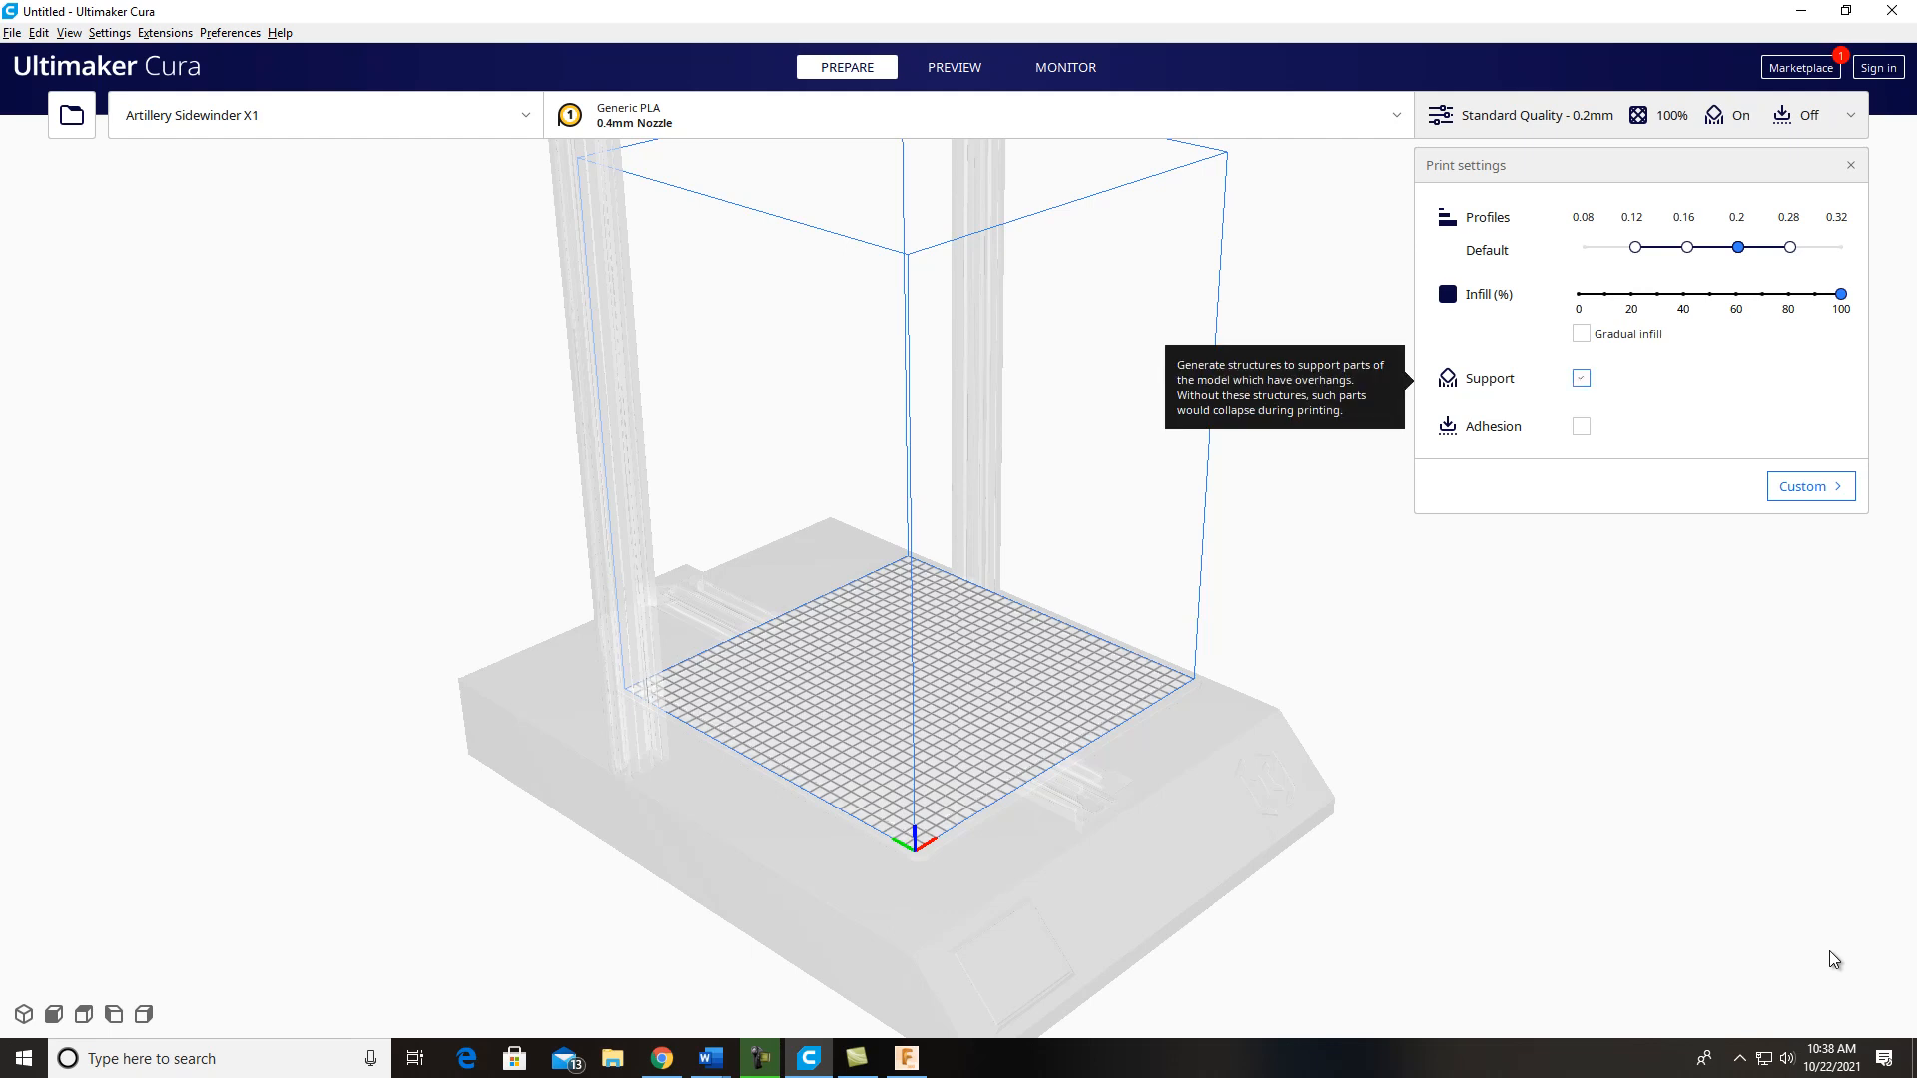
click(1582, 426)
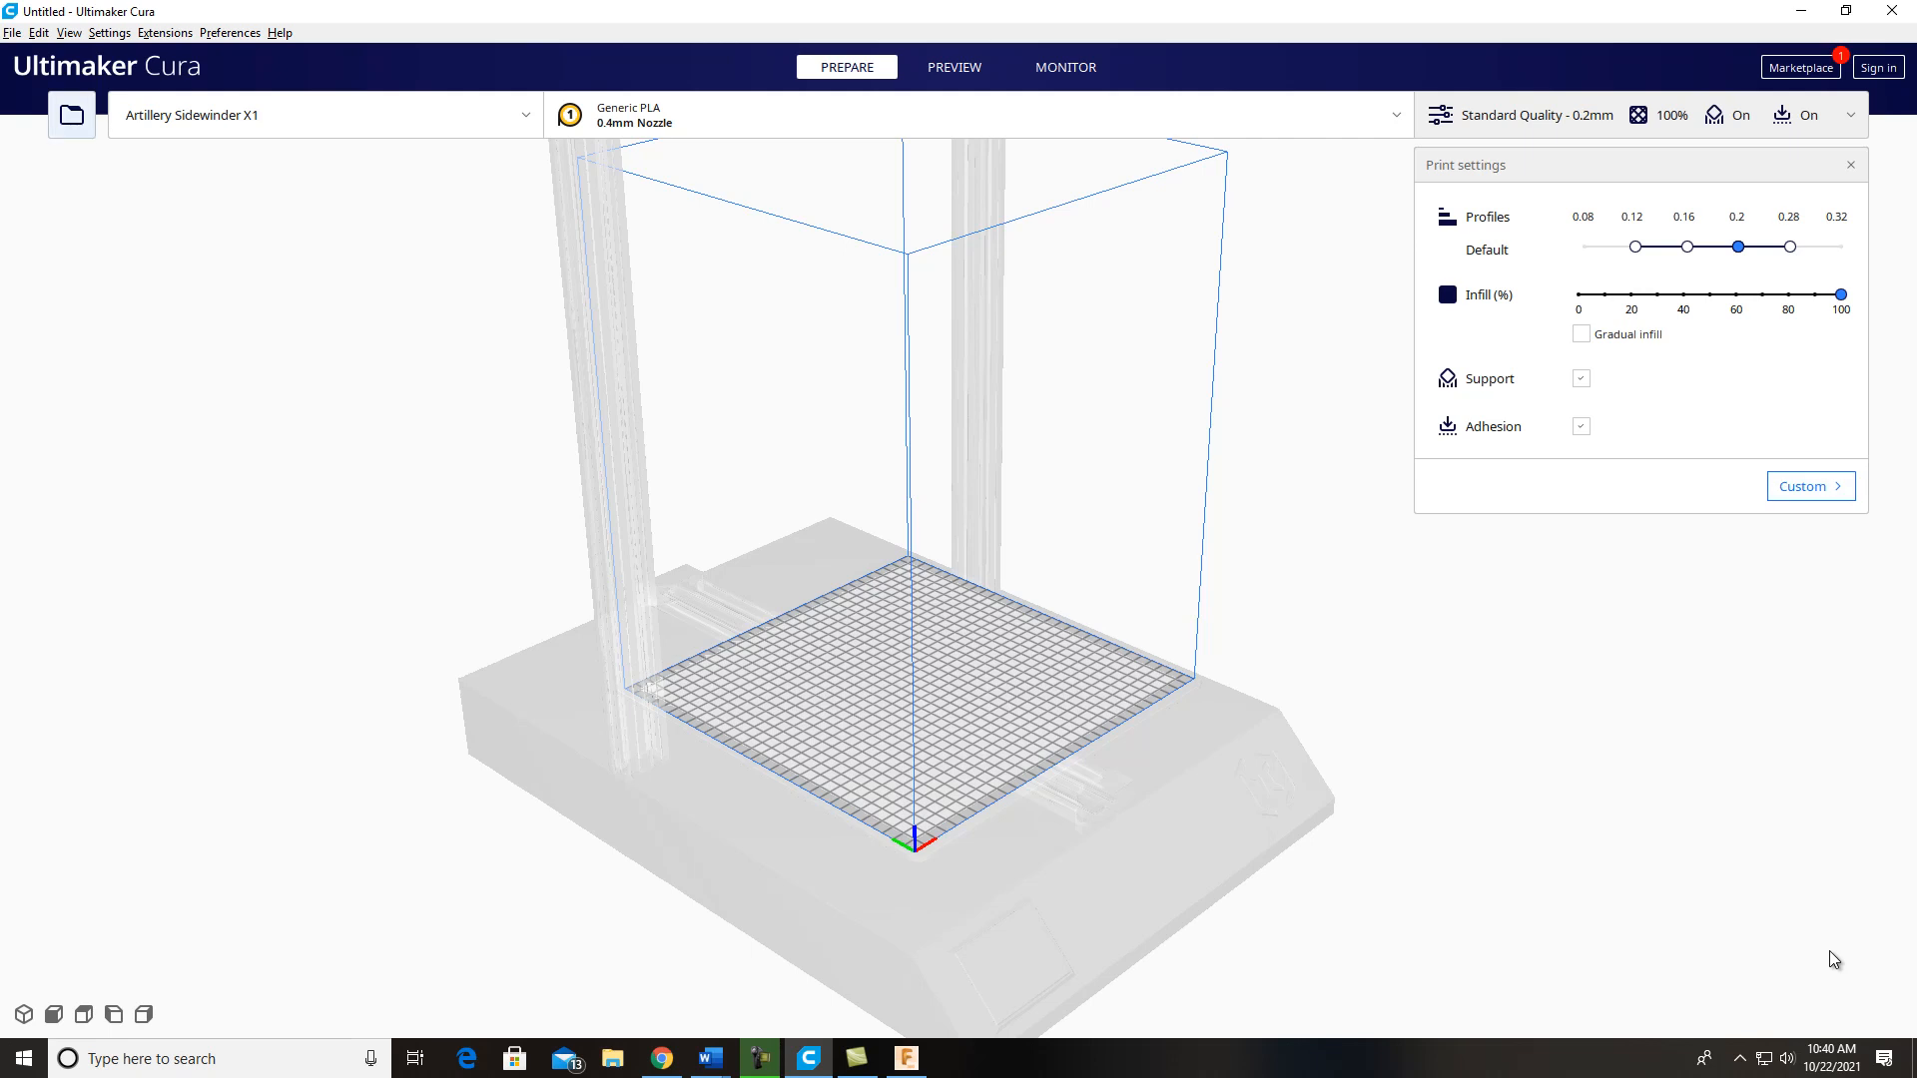
Step: Load the INKWELL 3D object from the DPT 100 folder on the FreeAgent GoFlex Drive (F:)
key(ctrl+o)
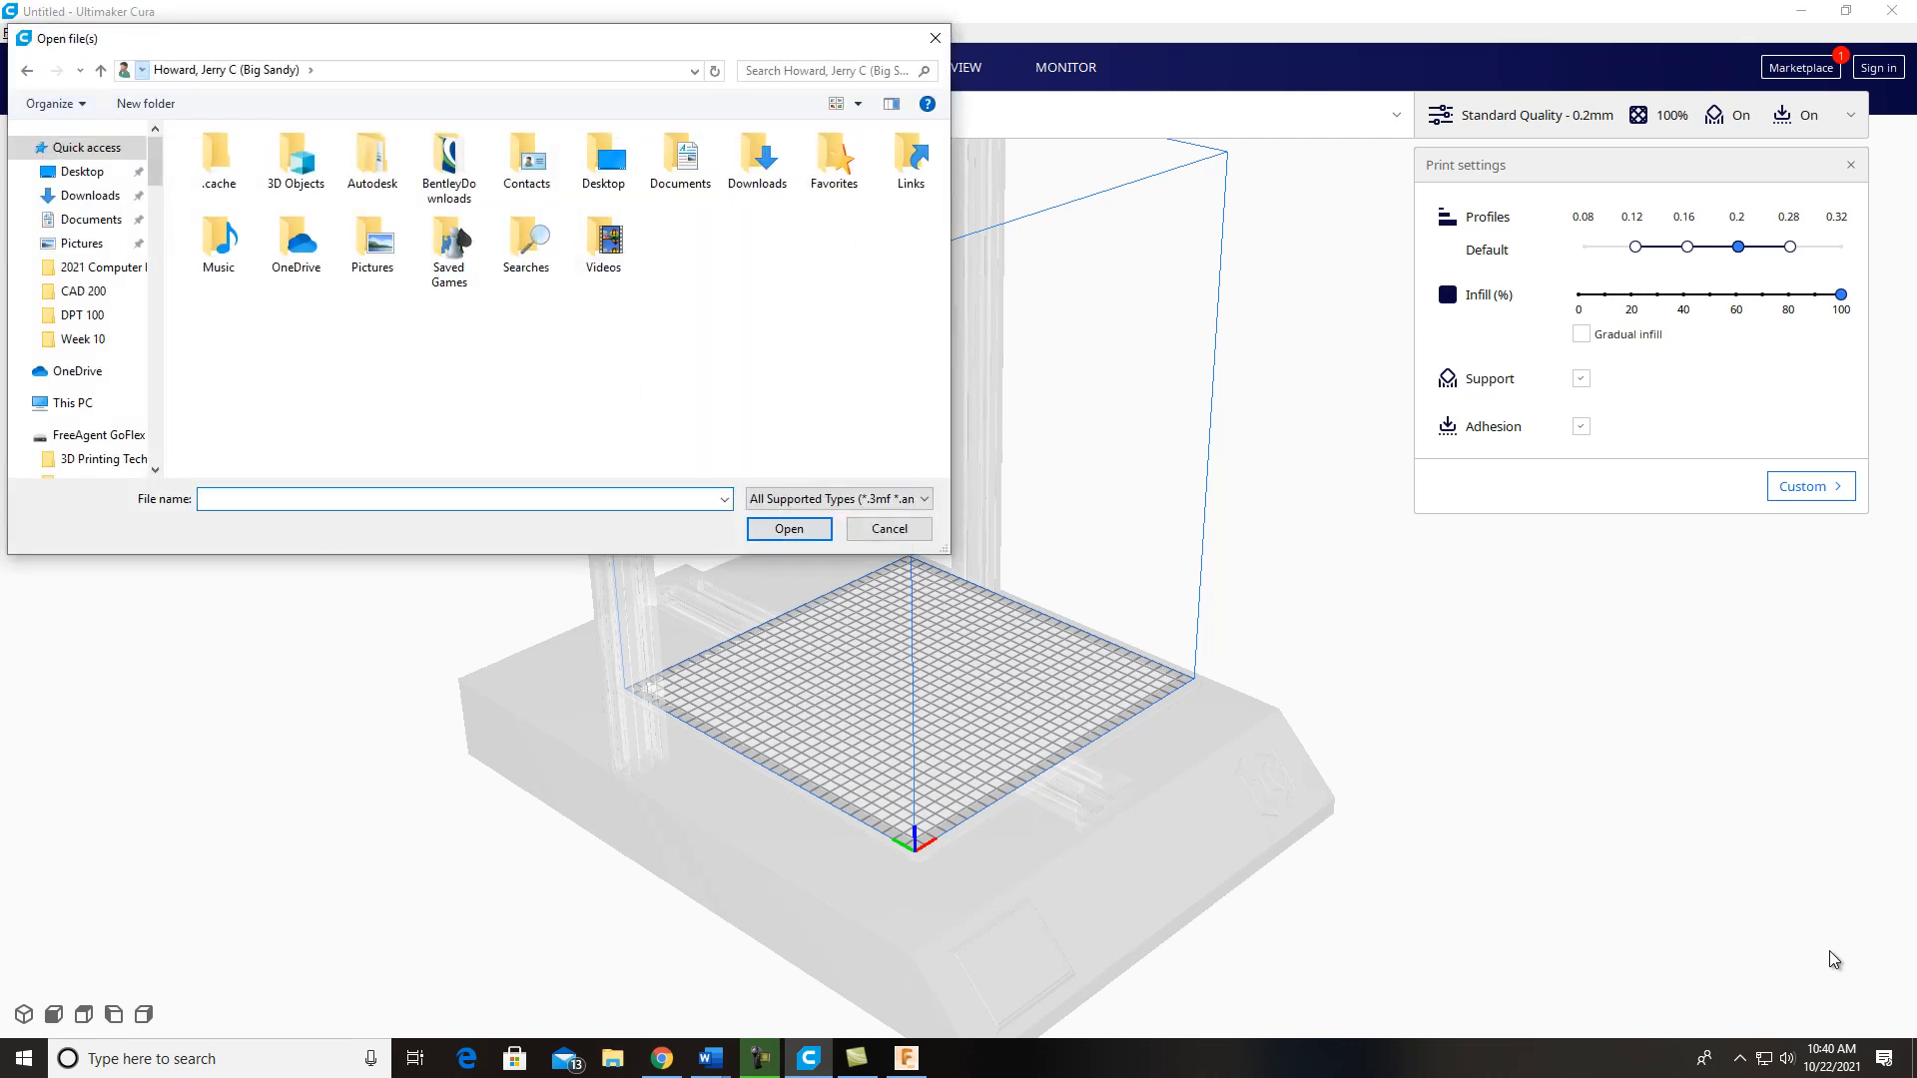
click(142, 70)
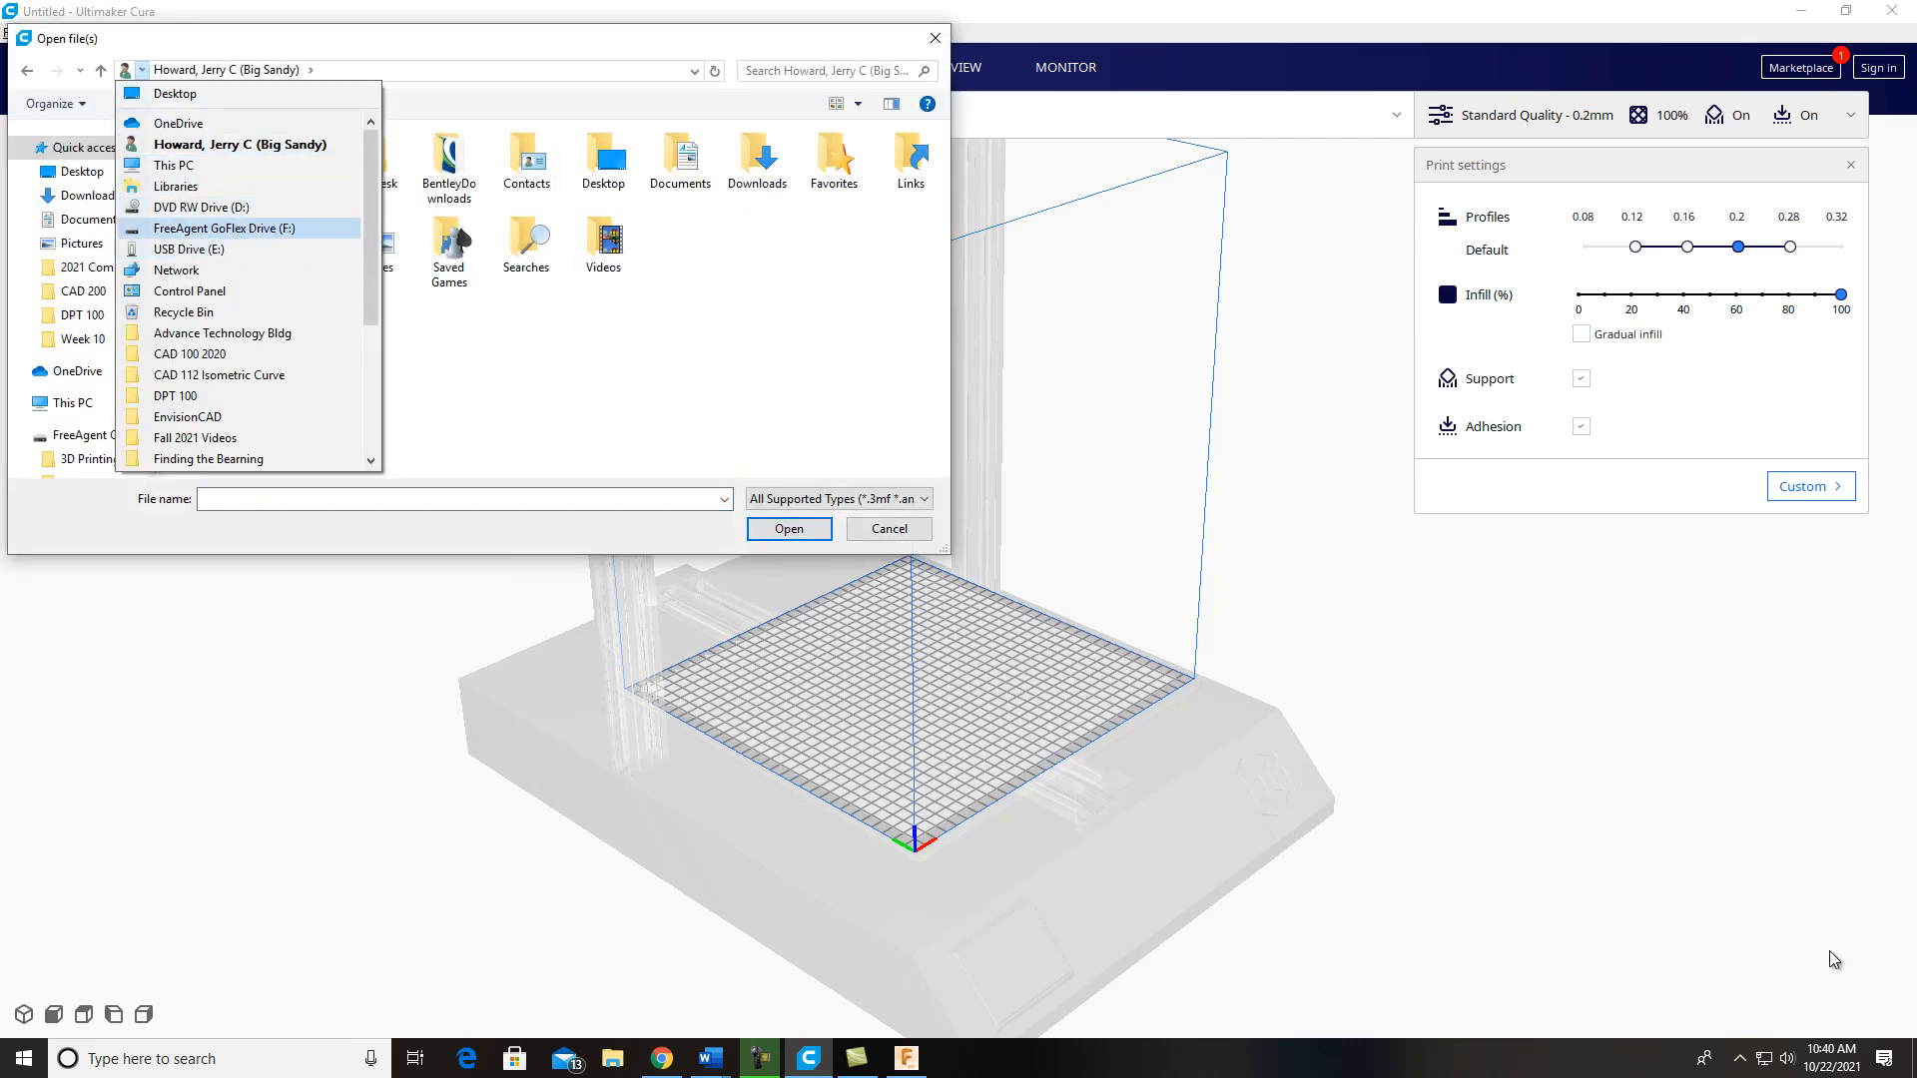
click(240, 229)
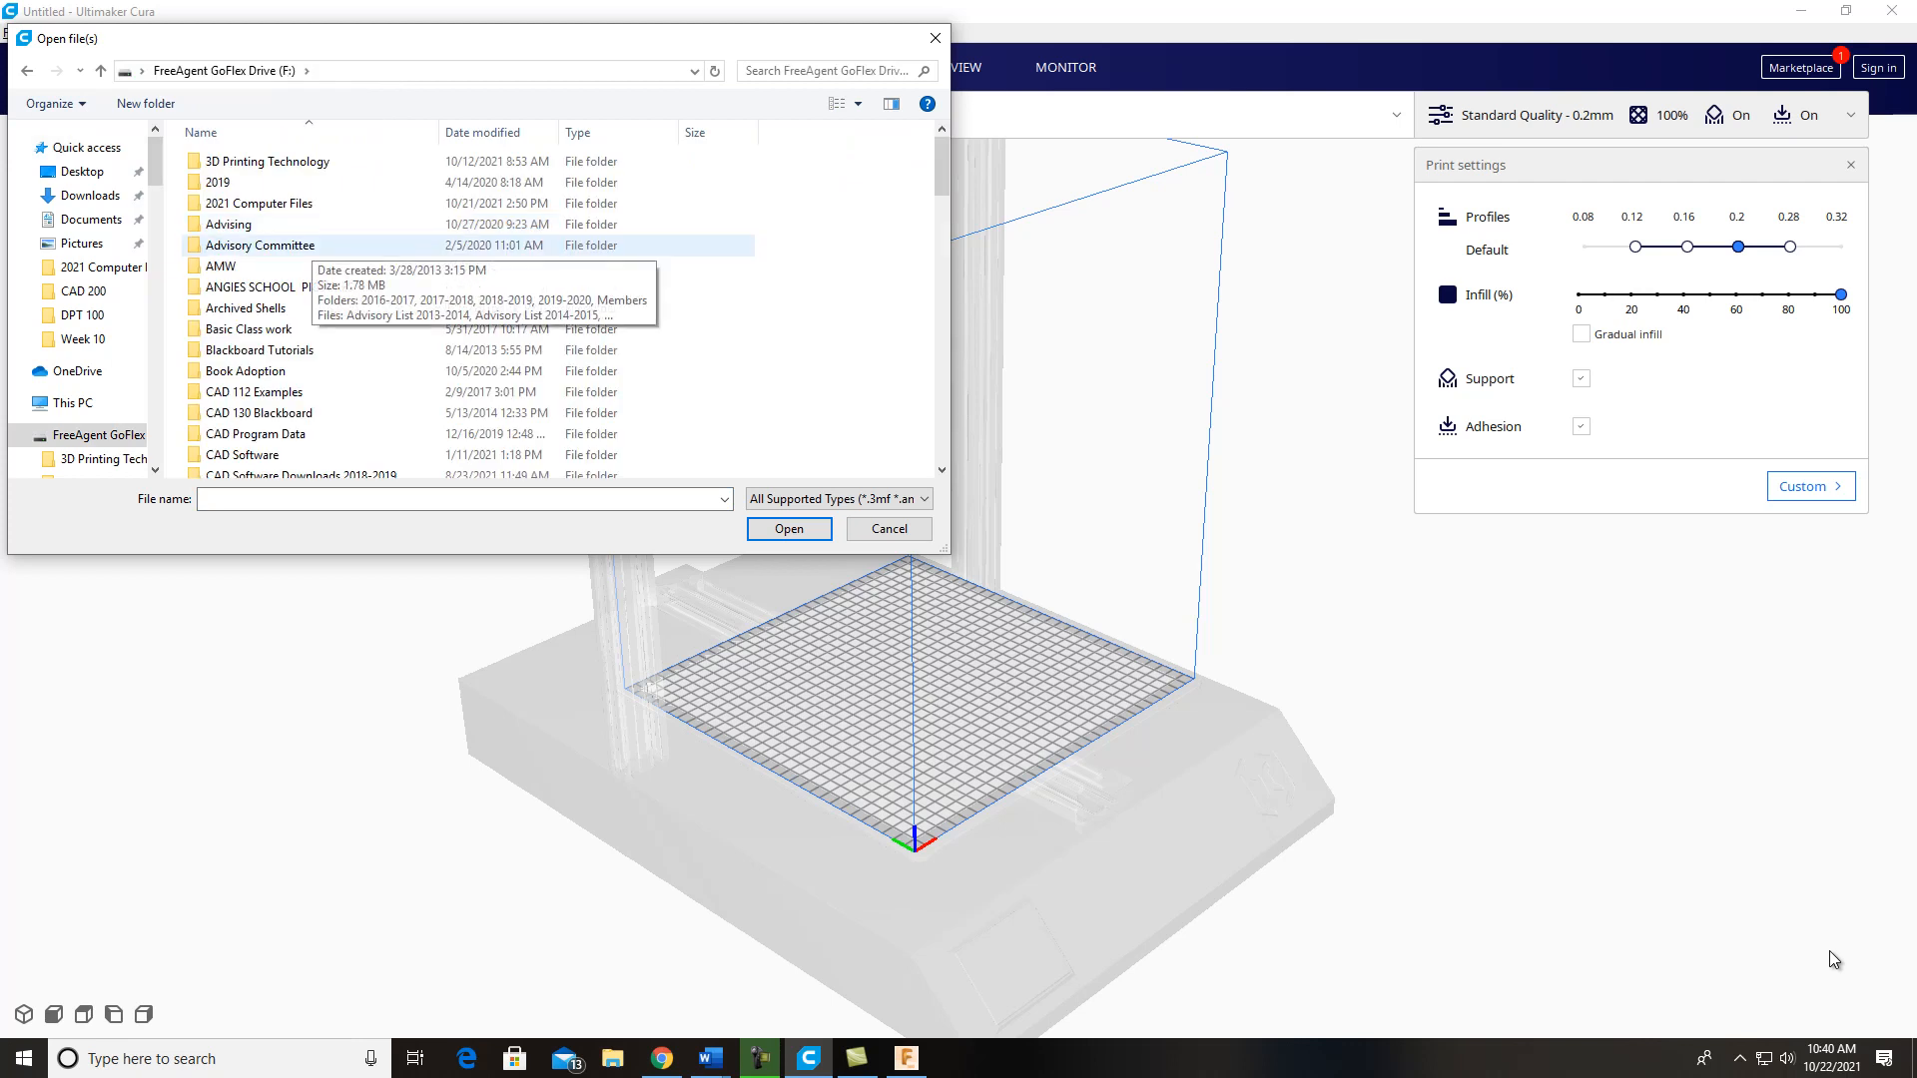
scroll(259, 244, down, 6)
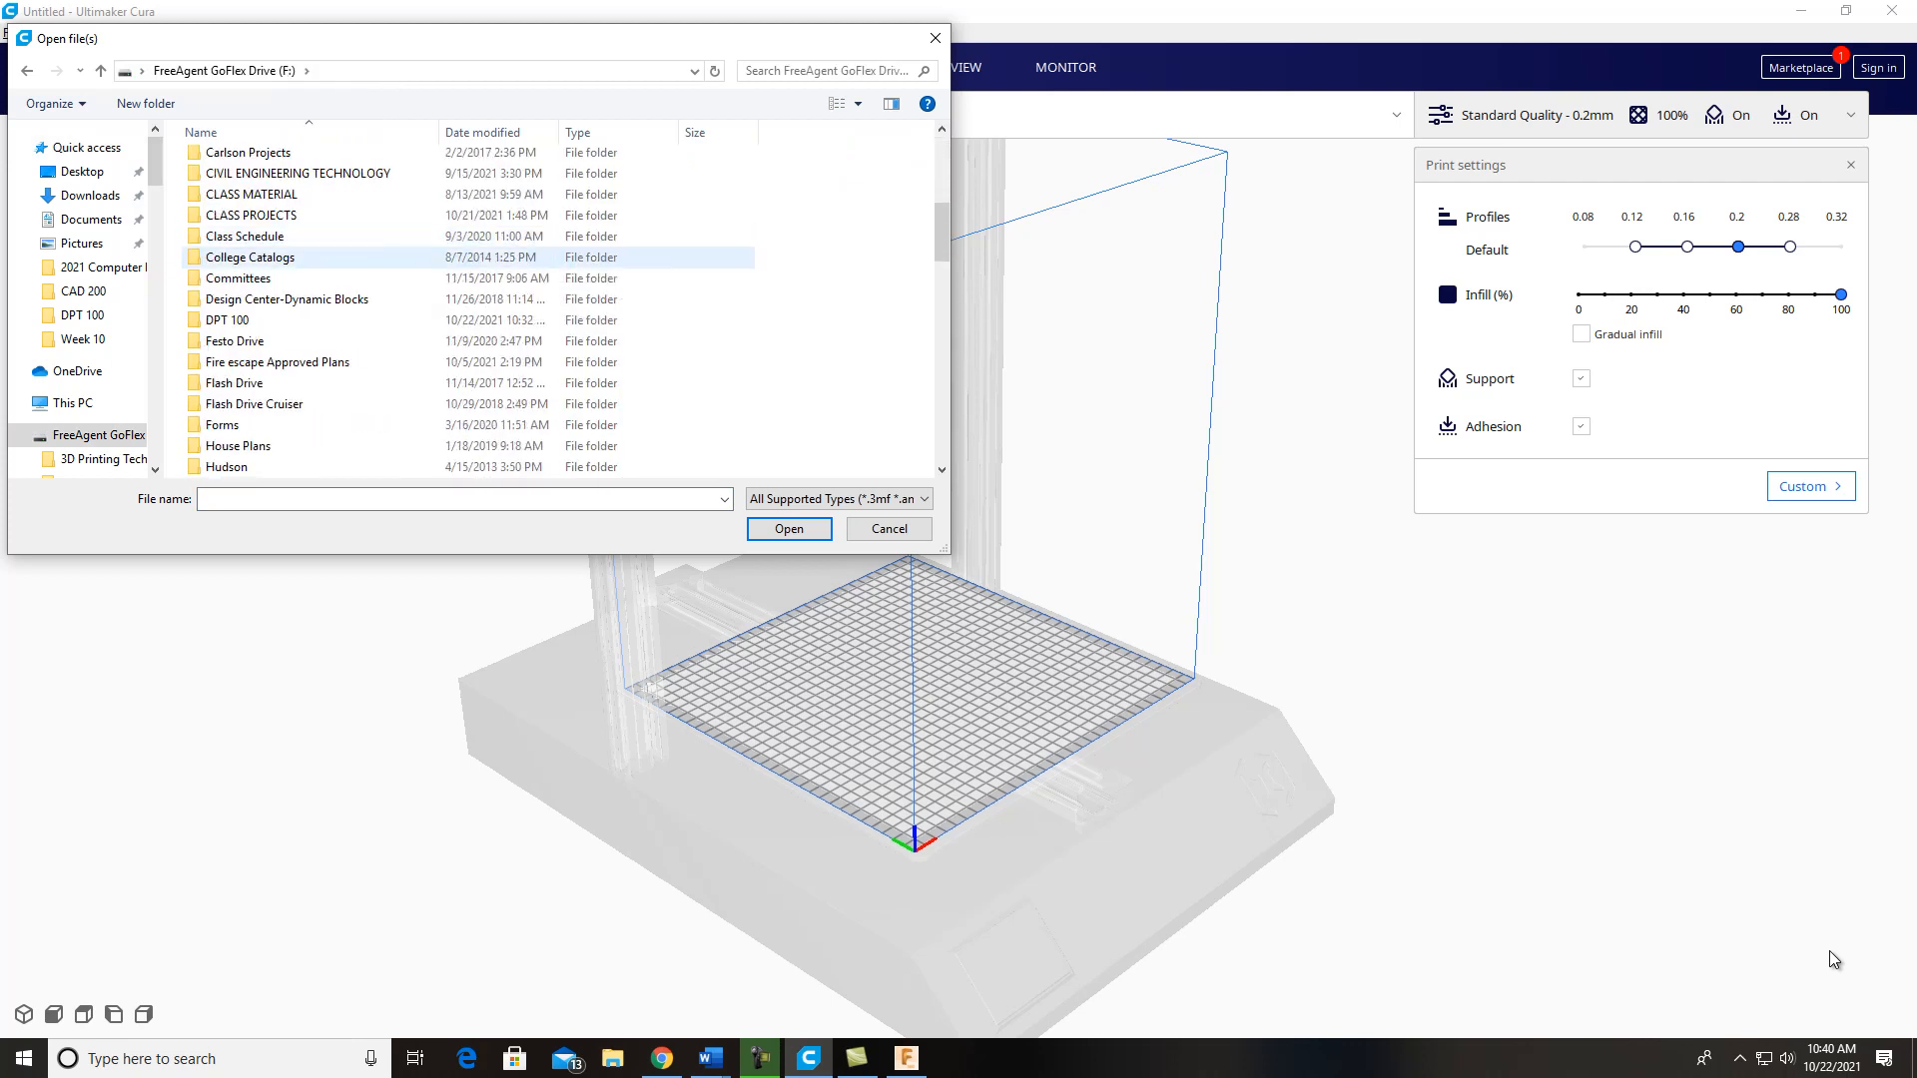
double_click(227, 319)
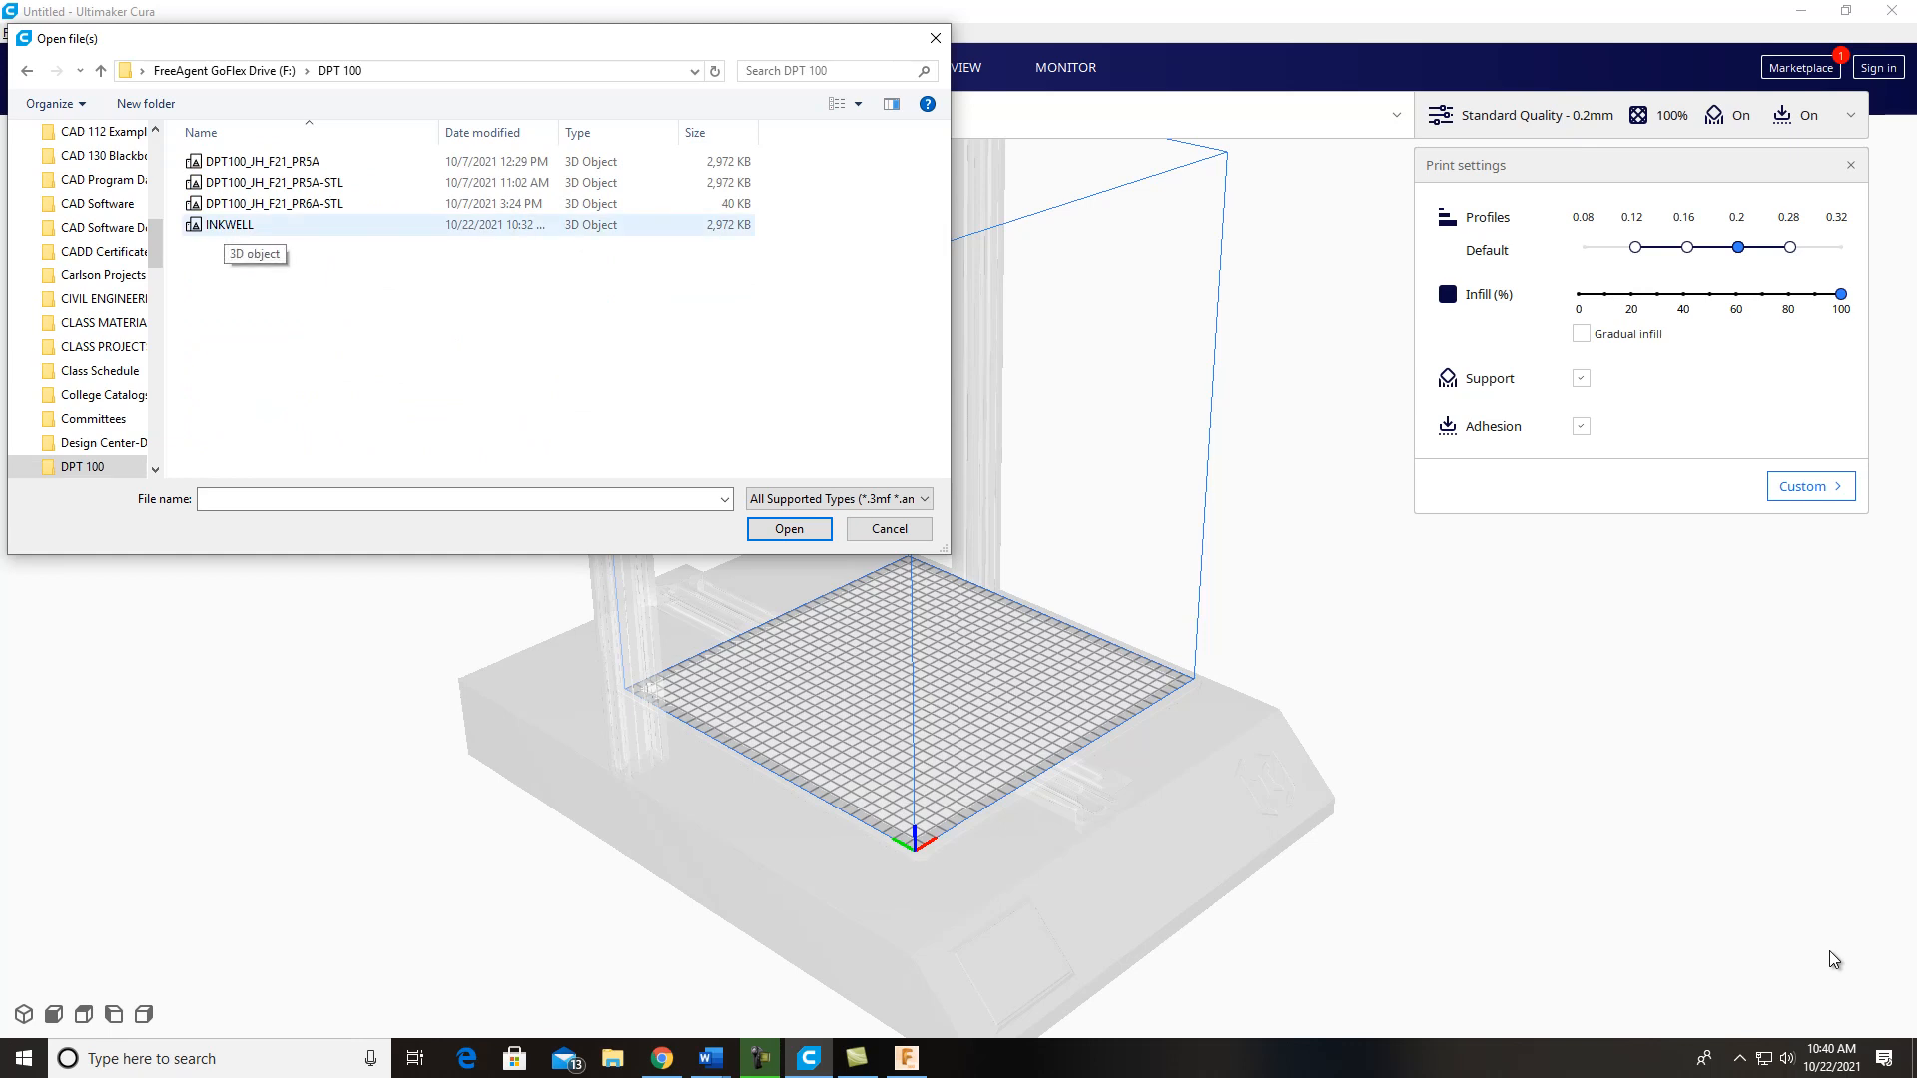
click(229, 225)
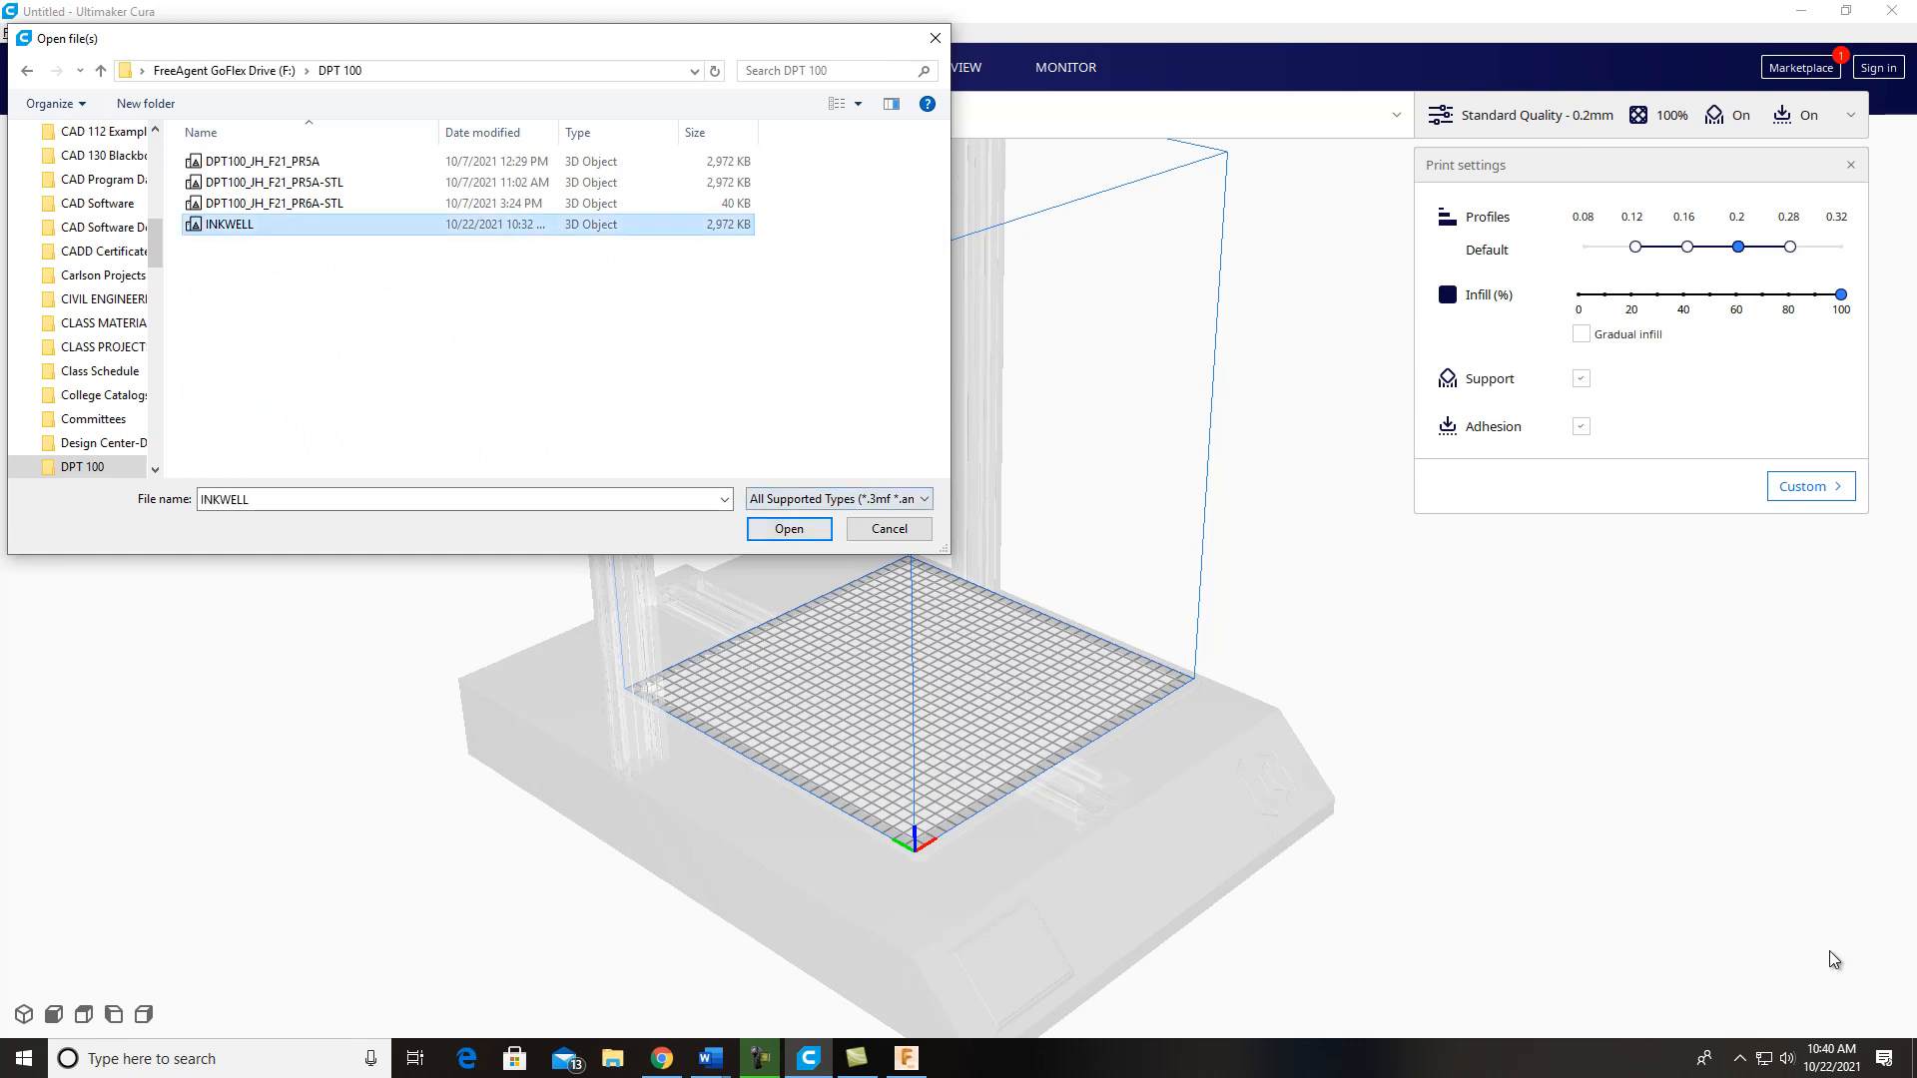
click(789, 529)
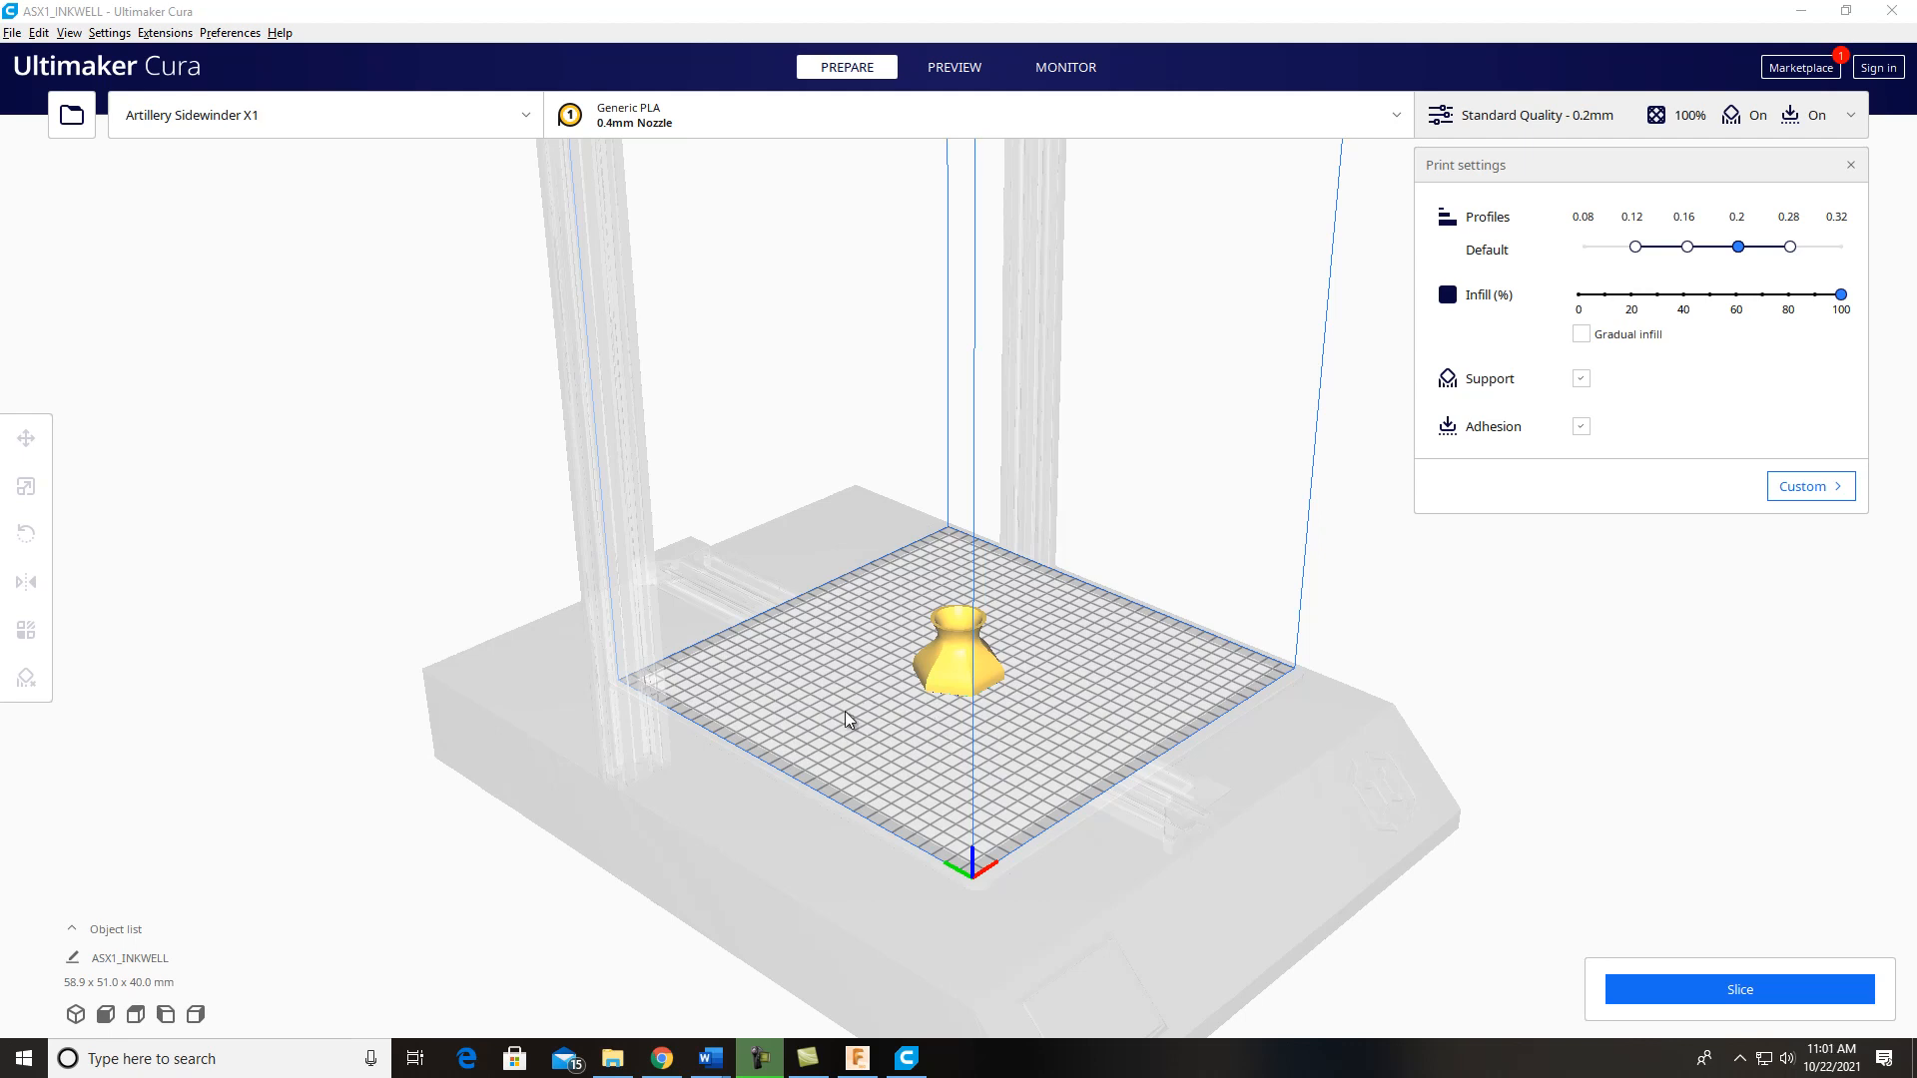
Step: Move the inkwell across the build plate along X and Y to the rear corner, about X 91 mm and Y -78 mm
click(950, 632)
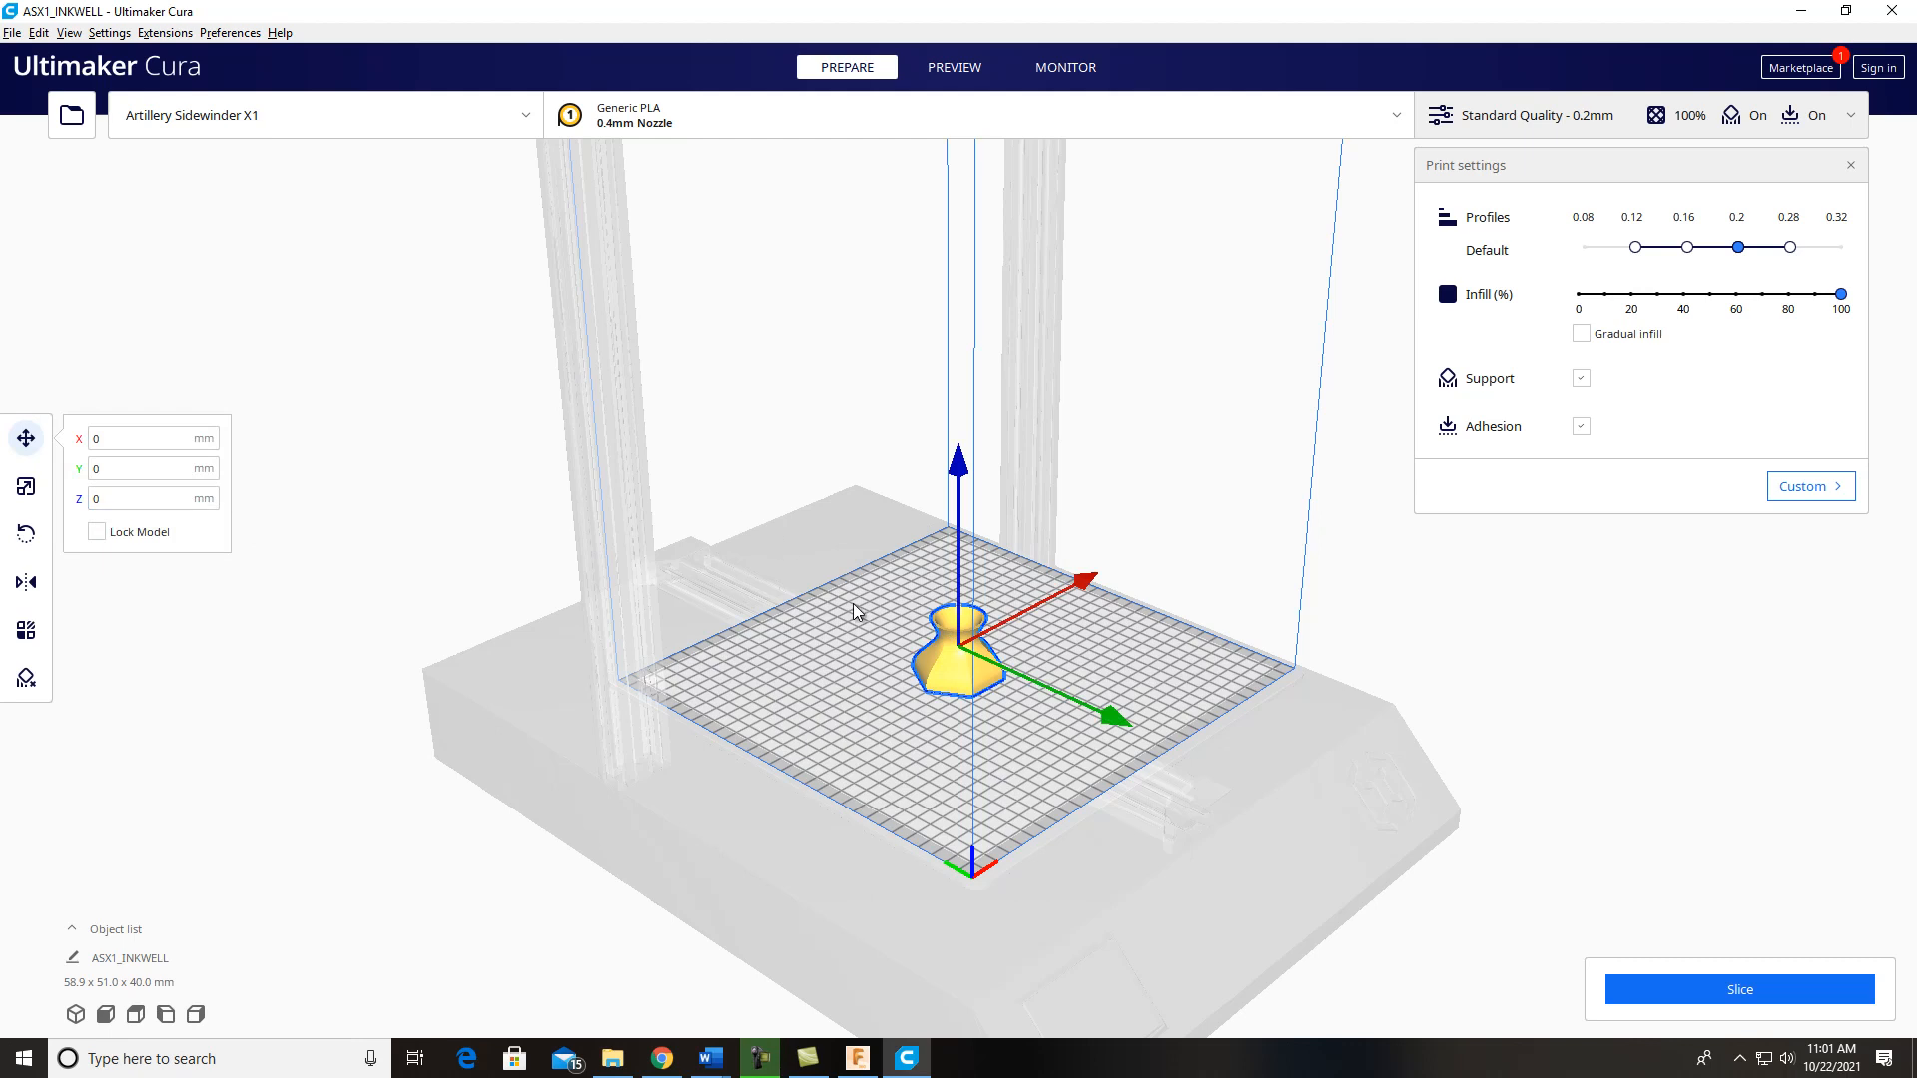
click(488, 386)
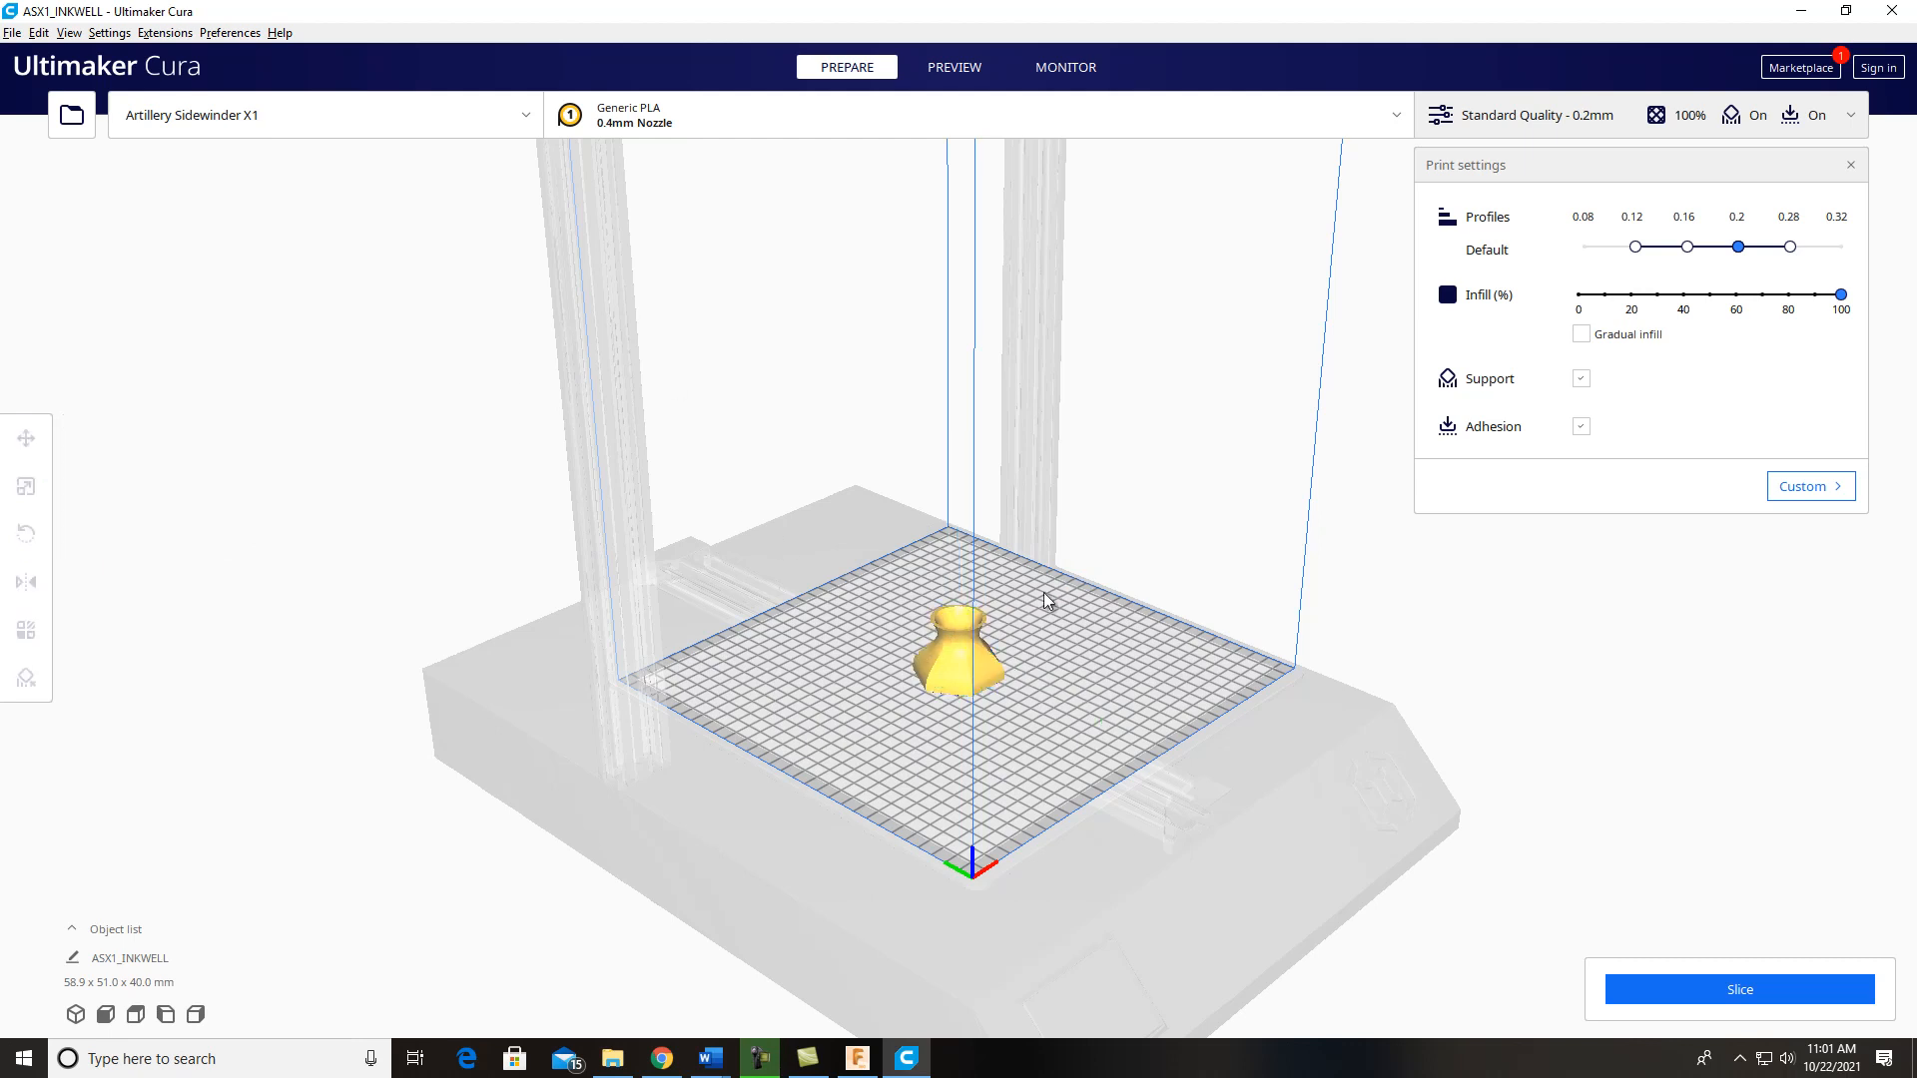
click(952, 639)
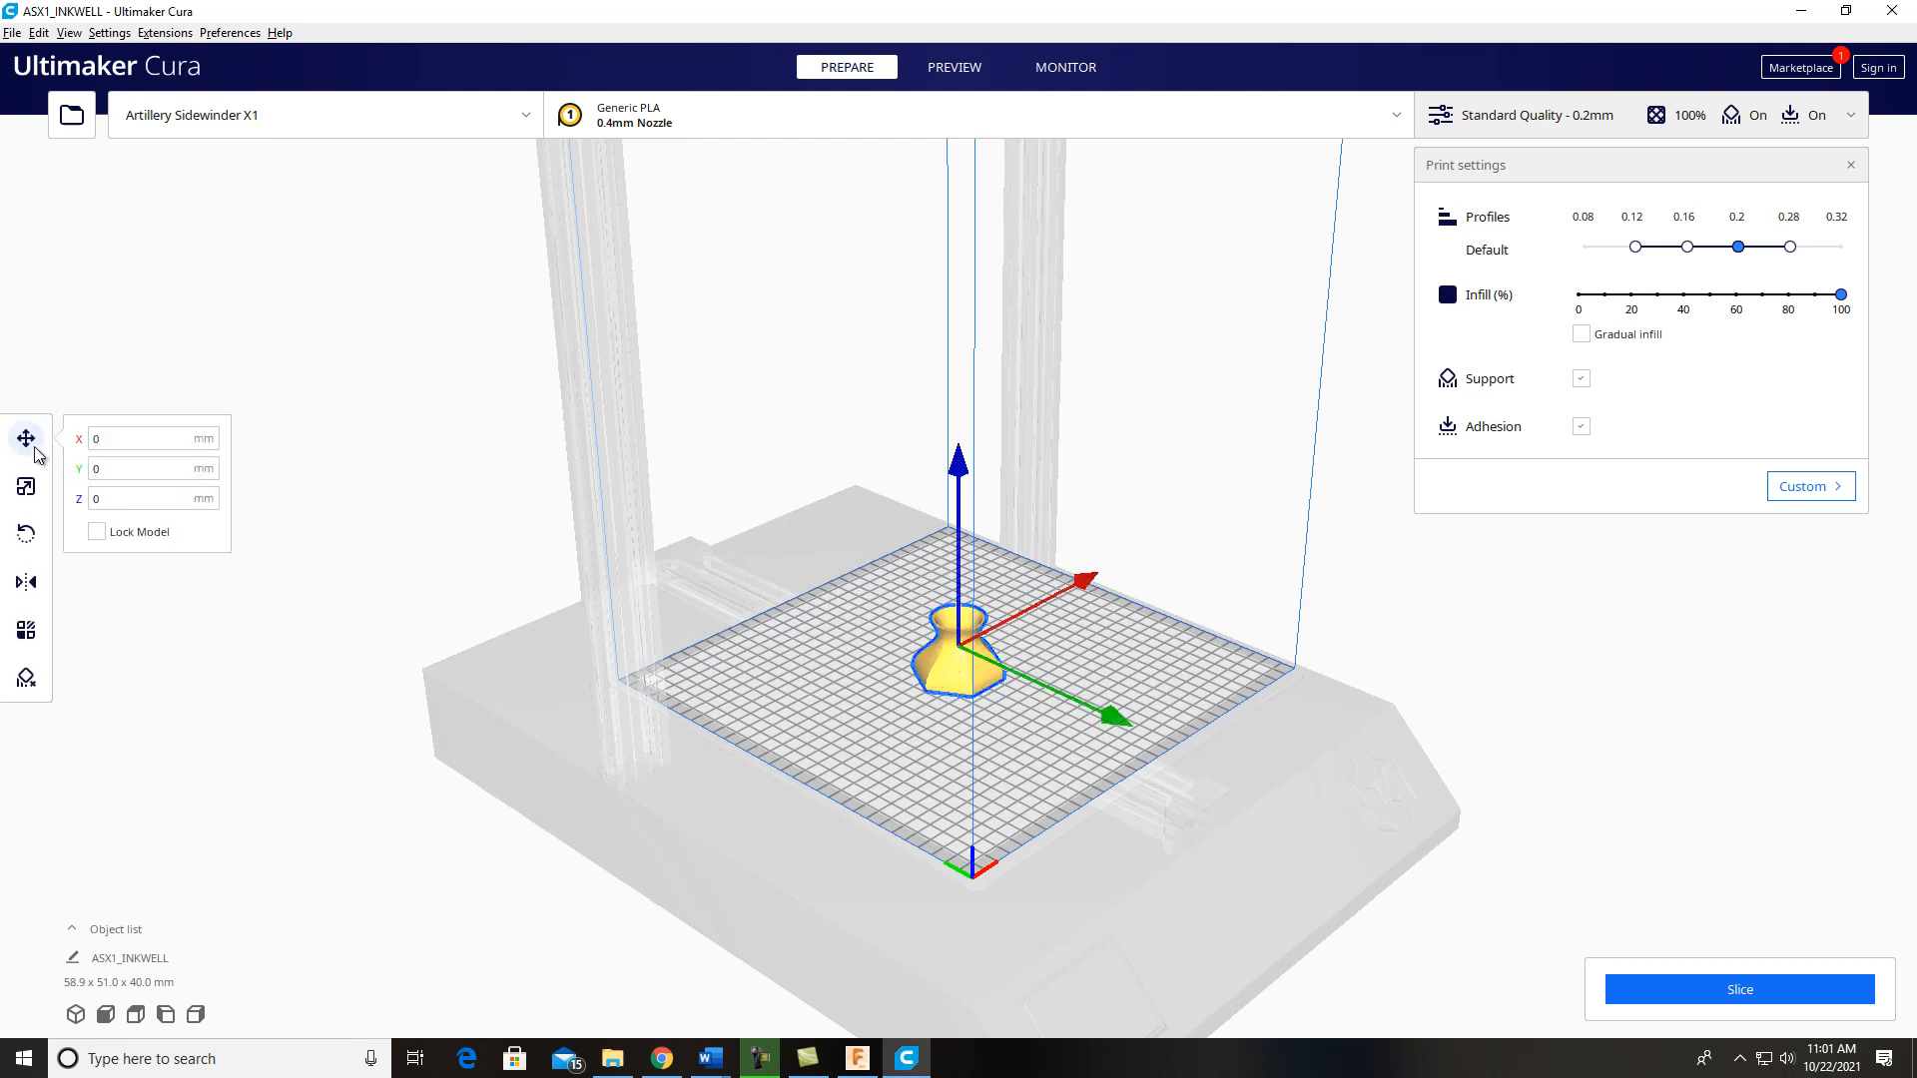
drag(1092, 587, 1166, 557)
drag(1198, 679, 1242, 693)
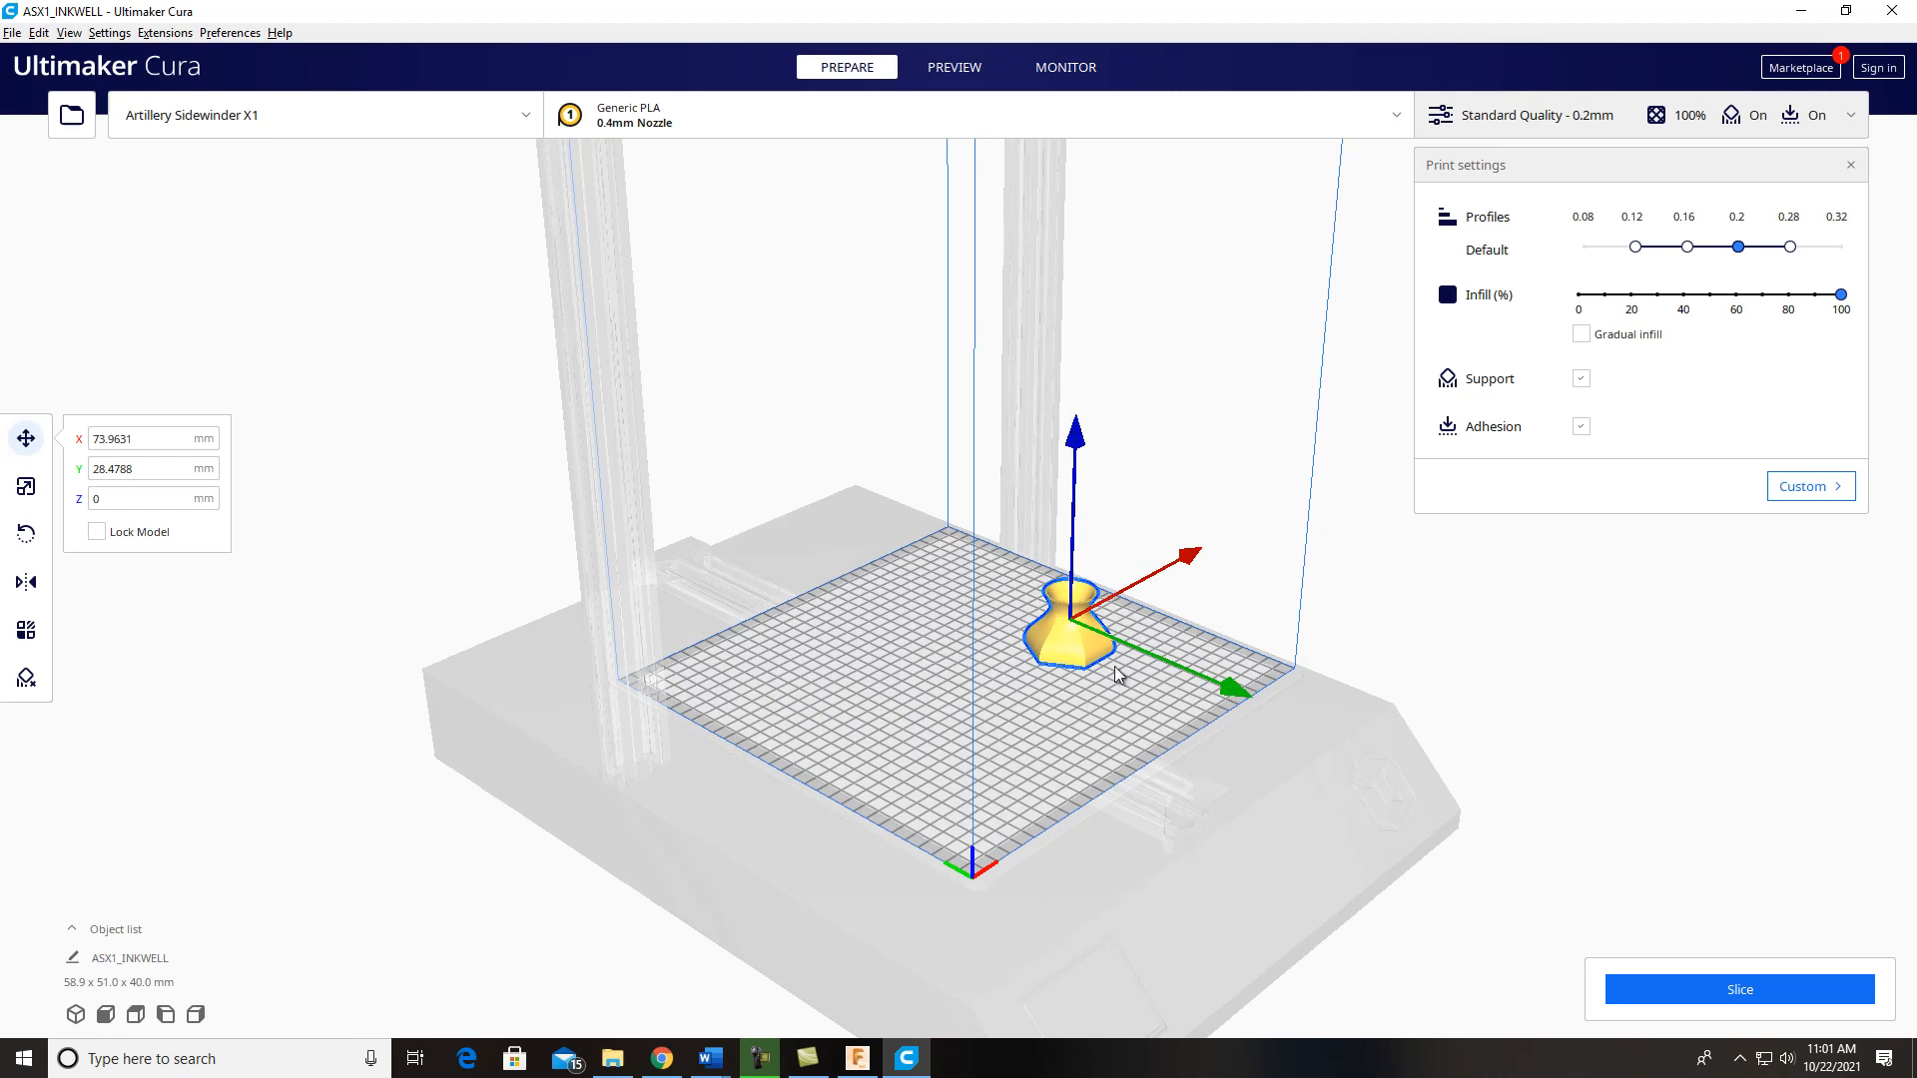
drag(1198, 567, 1056, 659)
drag(1046, 793, 889, 723)
drag(937, 591, 1062, 507)
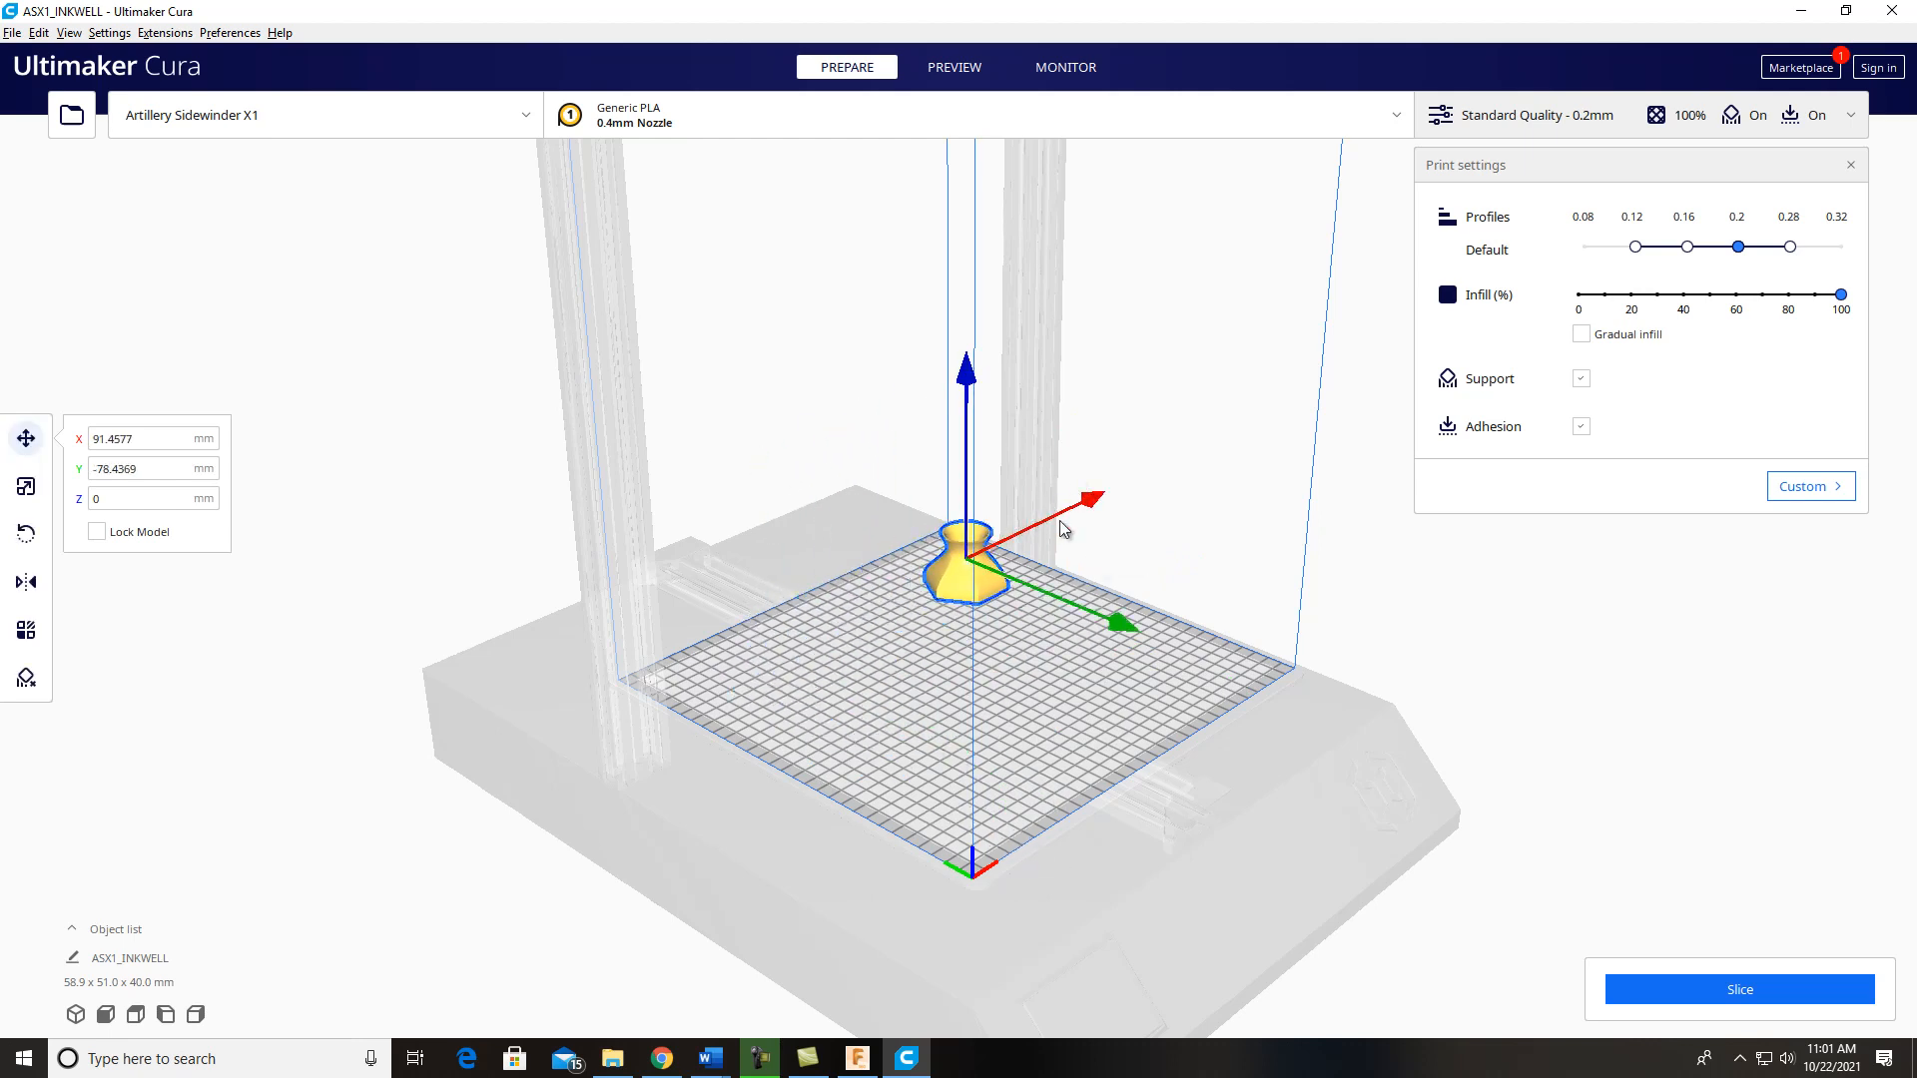
Step: Bring the inkwell back near the build plate's centre, at about X -5 mm and Y 11 mm
drag(1122, 625, 1250, 687)
drag(1193, 544, 1099, 591)
drag(1128, 729, 1118, 729)
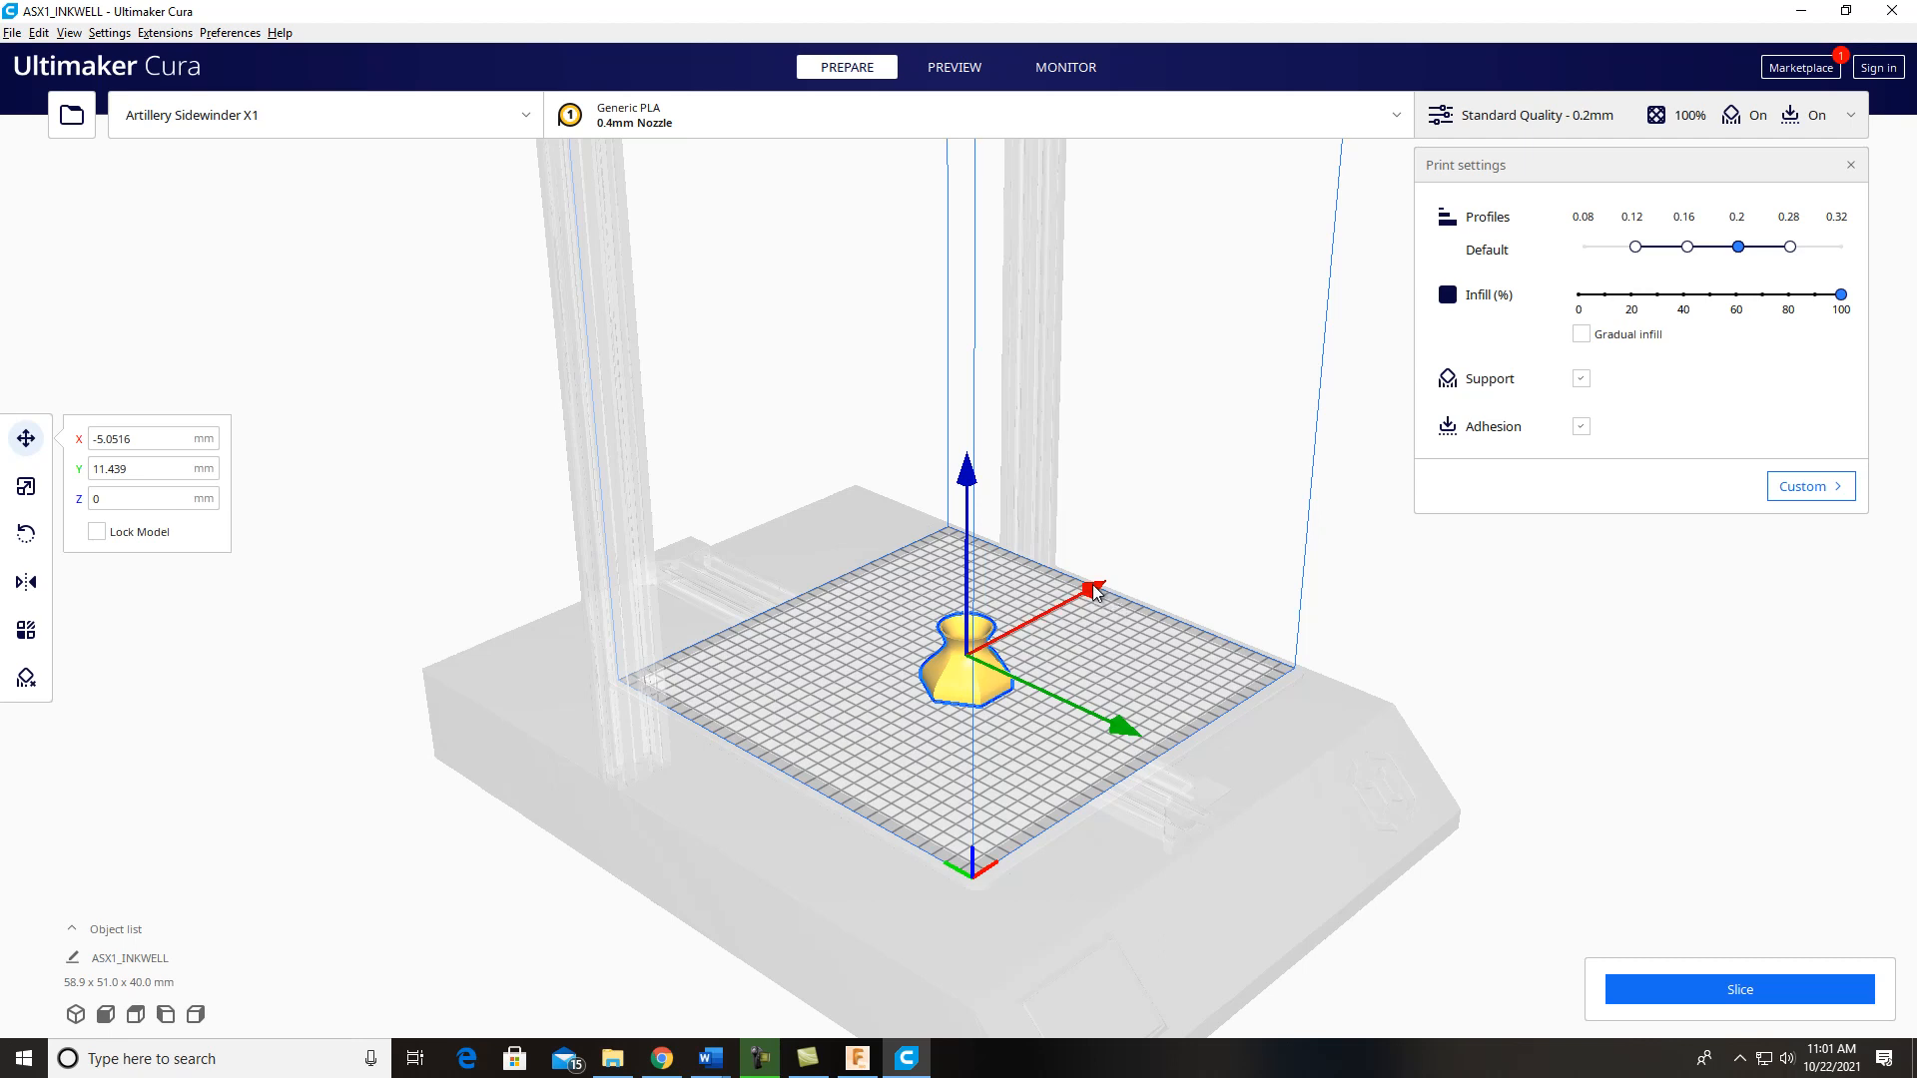
Step: Move the inkwell around the plate along both axes and leave it near the centre, at about X -7 mm and Y 5 mm
drag(1089, 596, 978, 626)
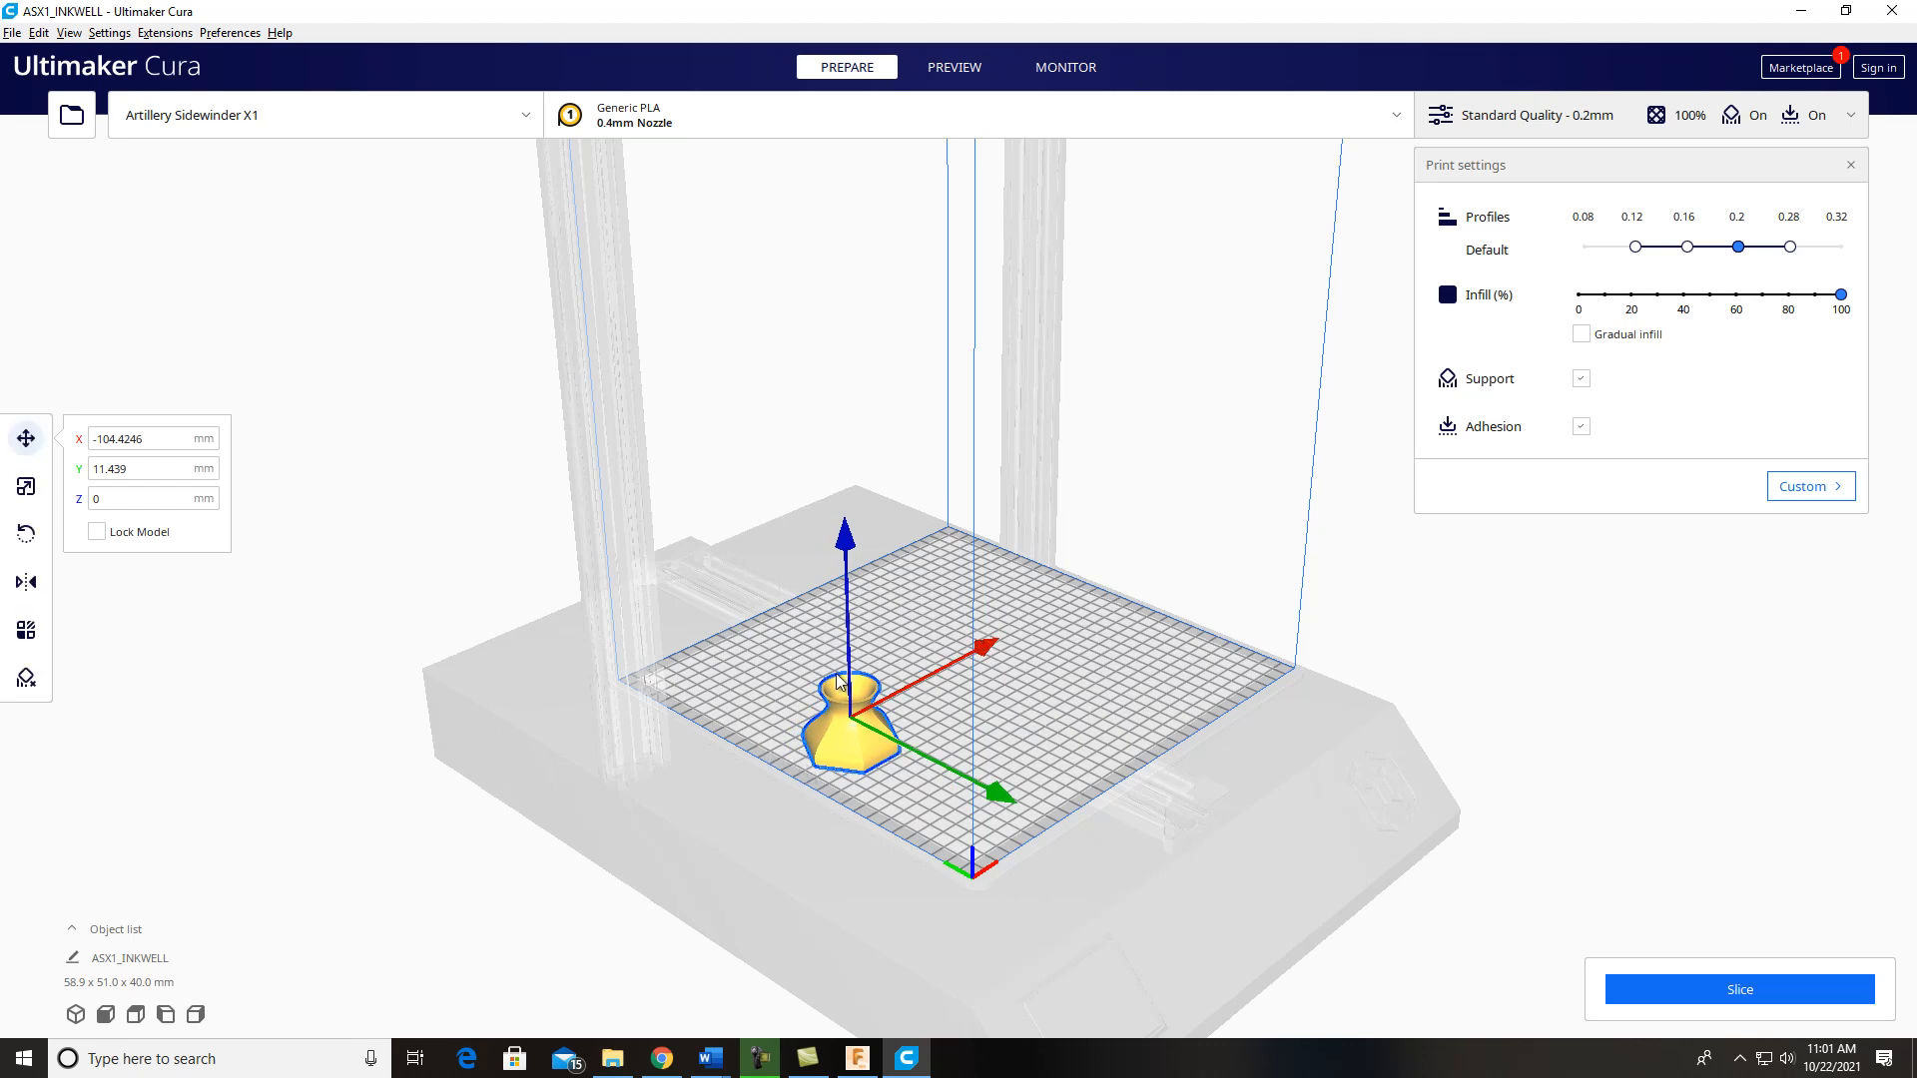
drag(1000, 794, 1092, 876)
drag(1086, 702, 1186, 639)
drag(1250, 769, 1029, 613)
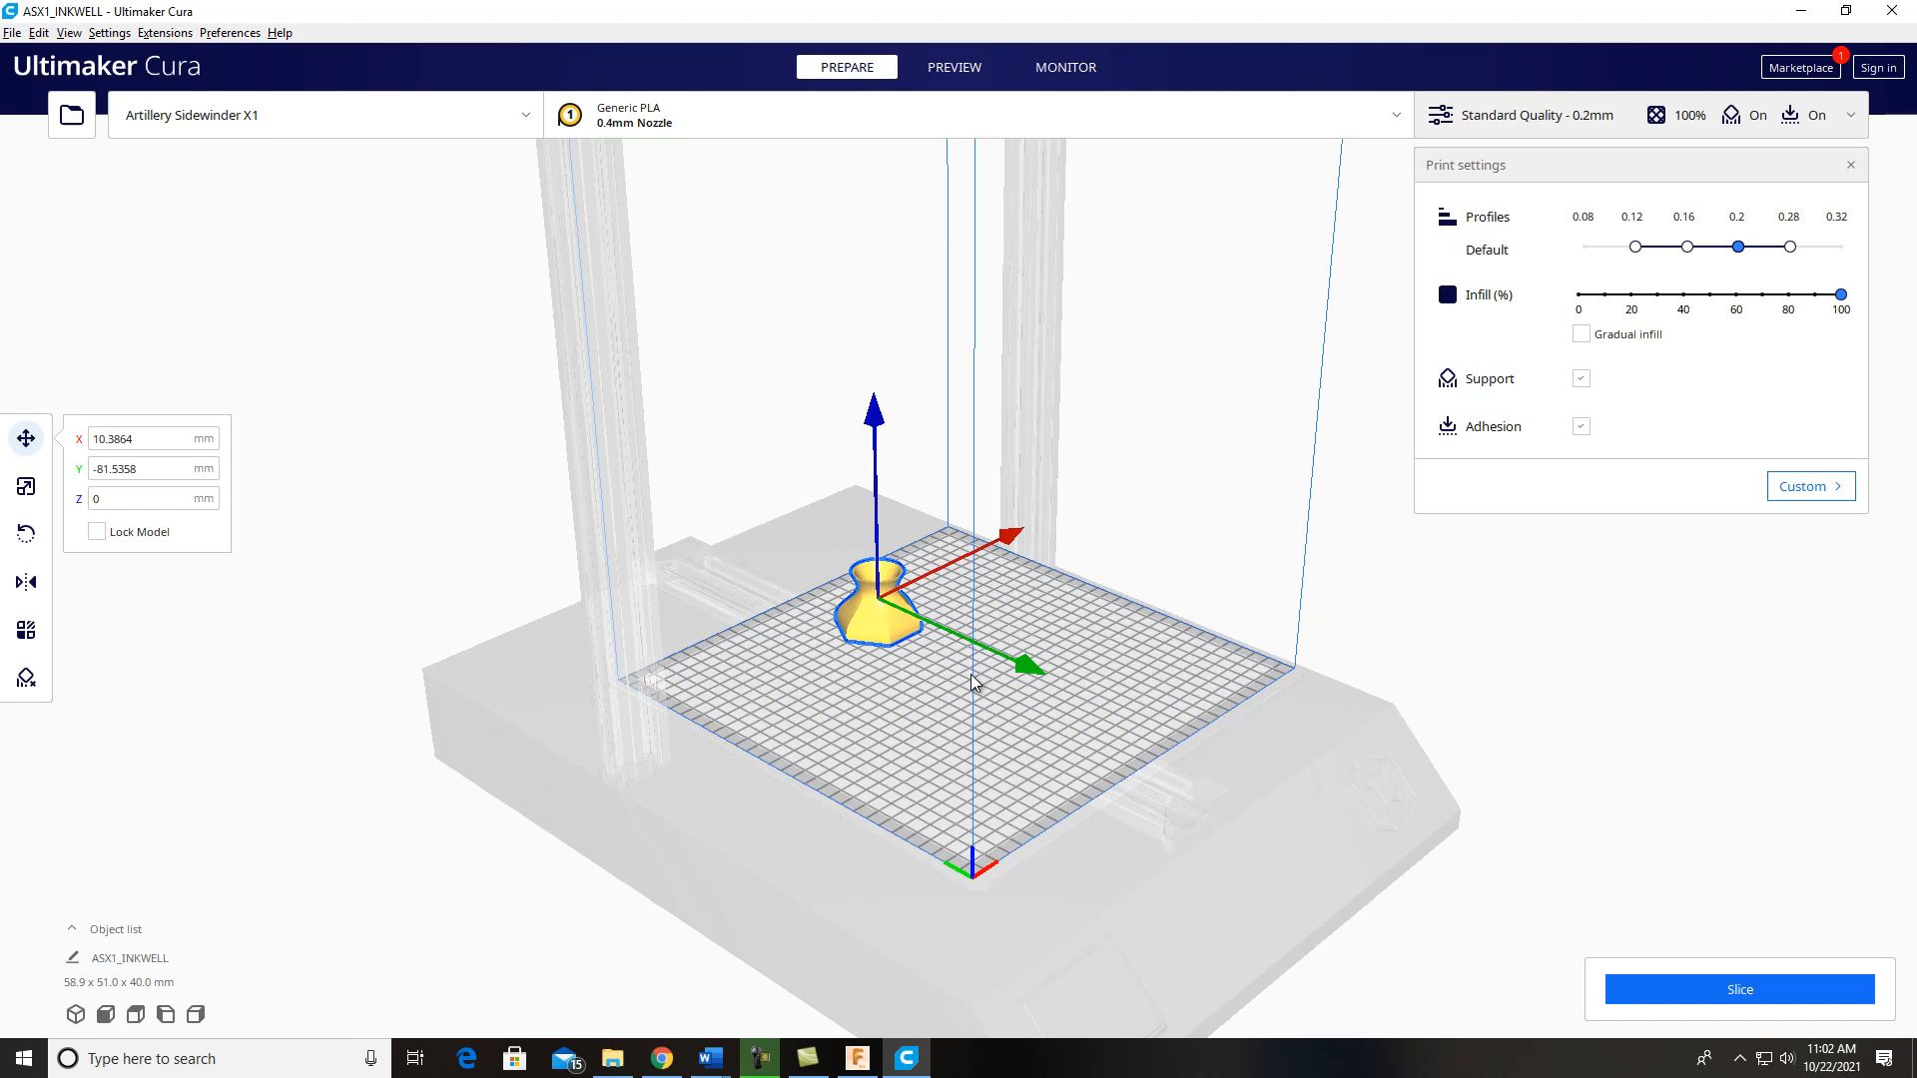
drag(1028, 663, 1127, 725)
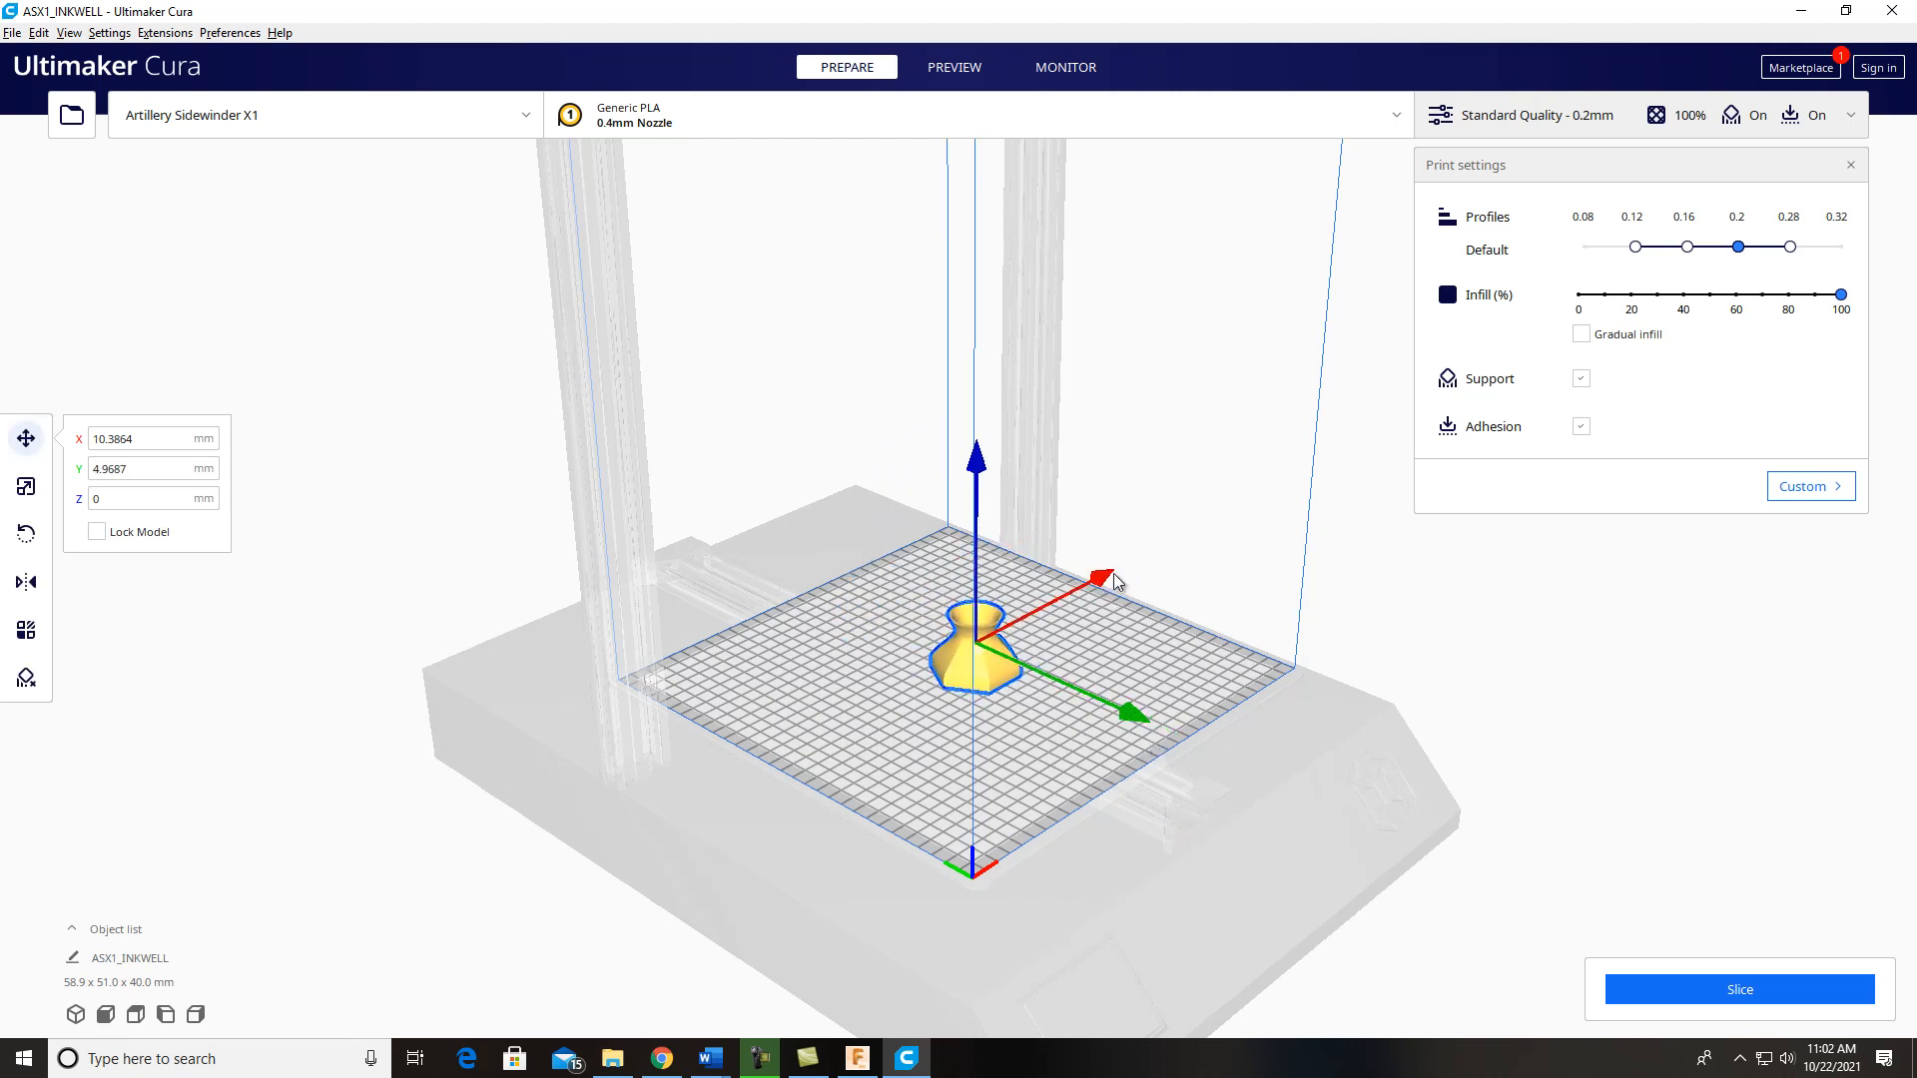
drag(1110, 588, 1086, 592)
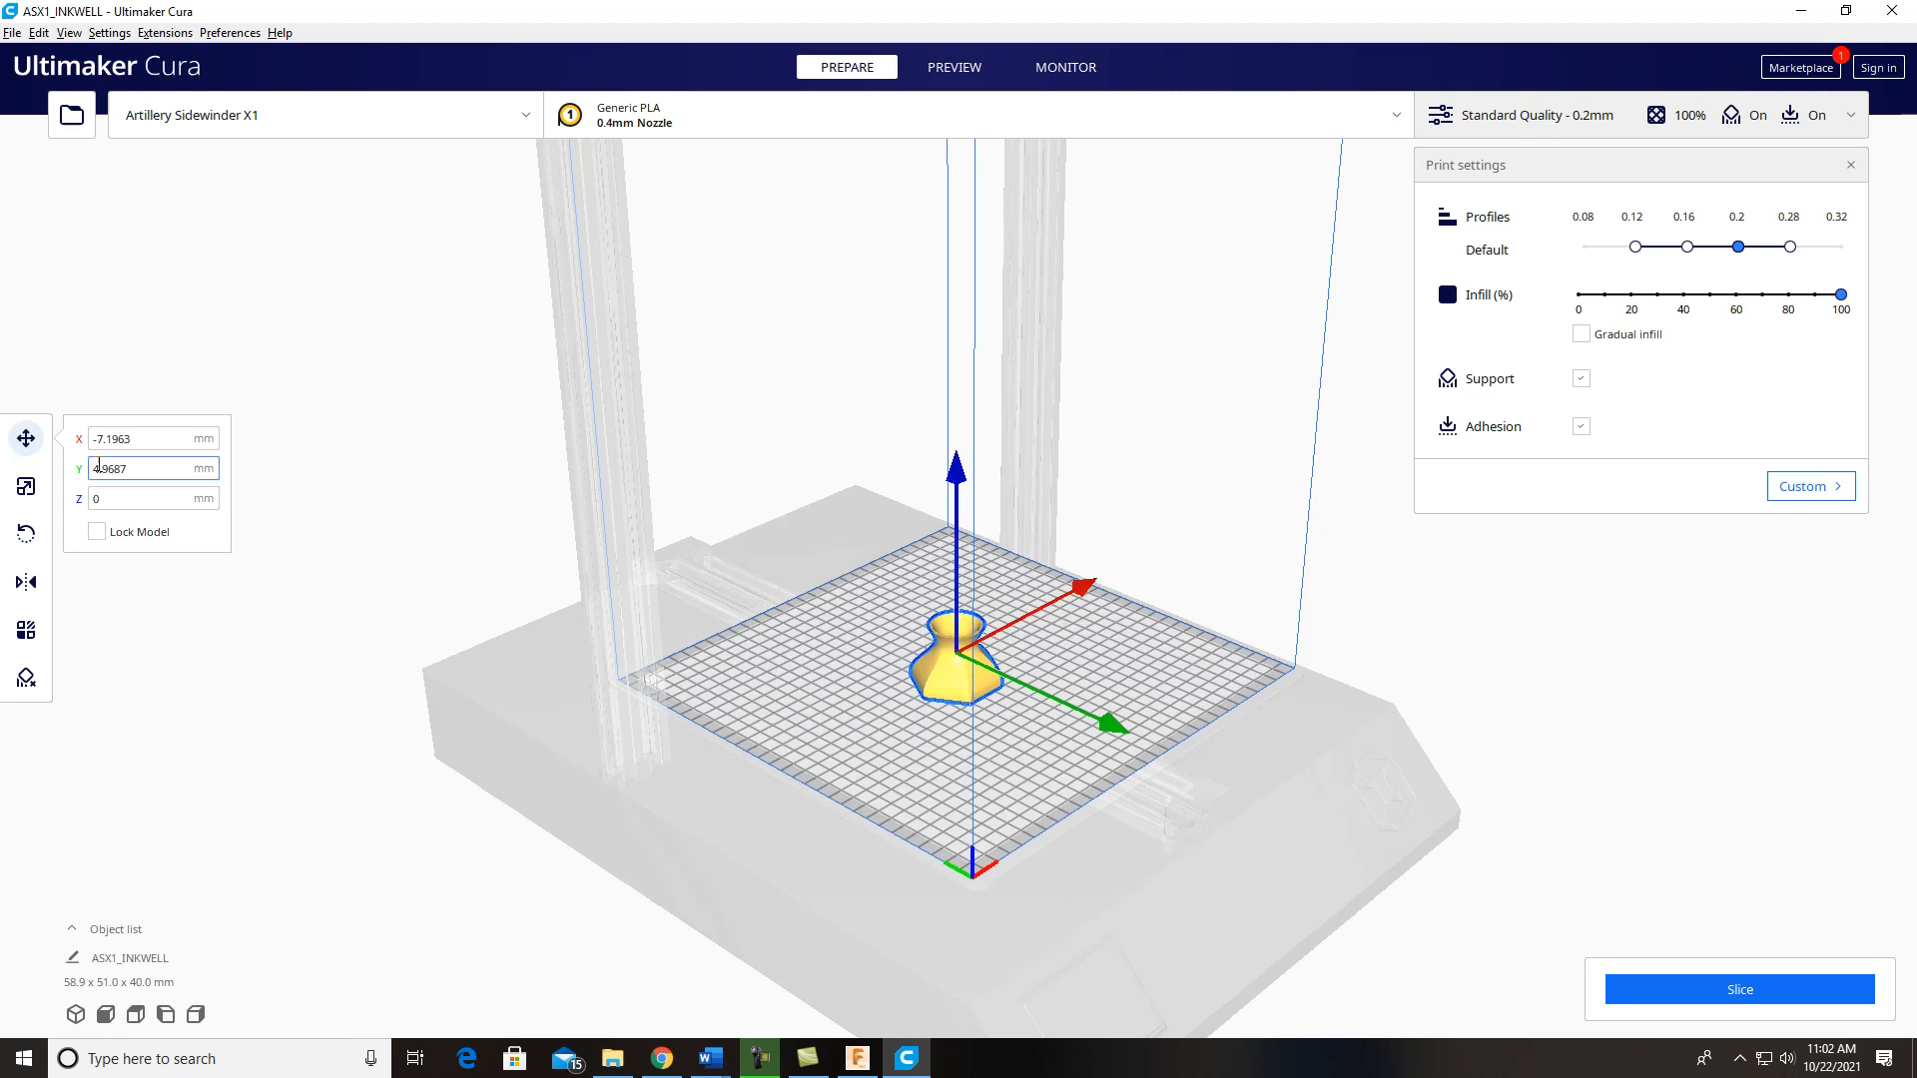
Step: Tilt the inkwell sideways around the green axis in the front view, reset its rotation and return to the 3D view
click(27, 535)
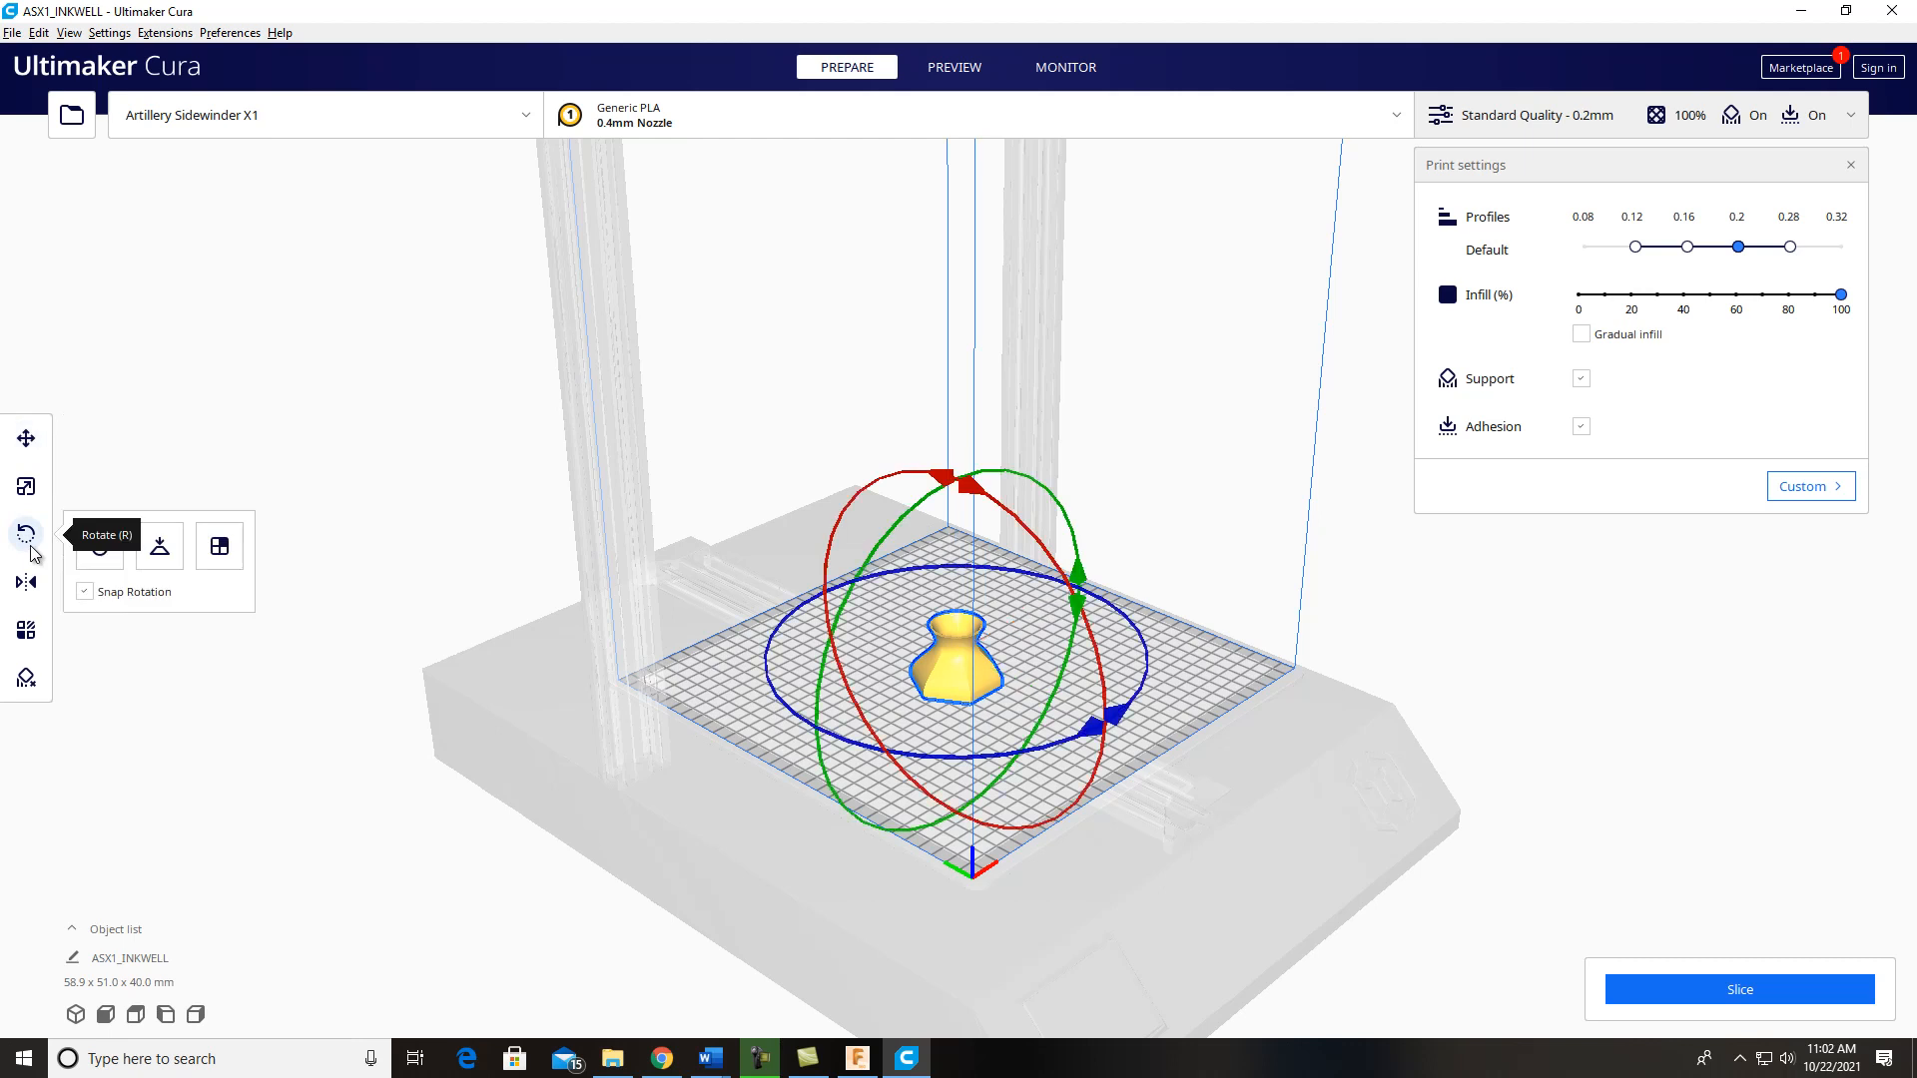
click(104, 1013)
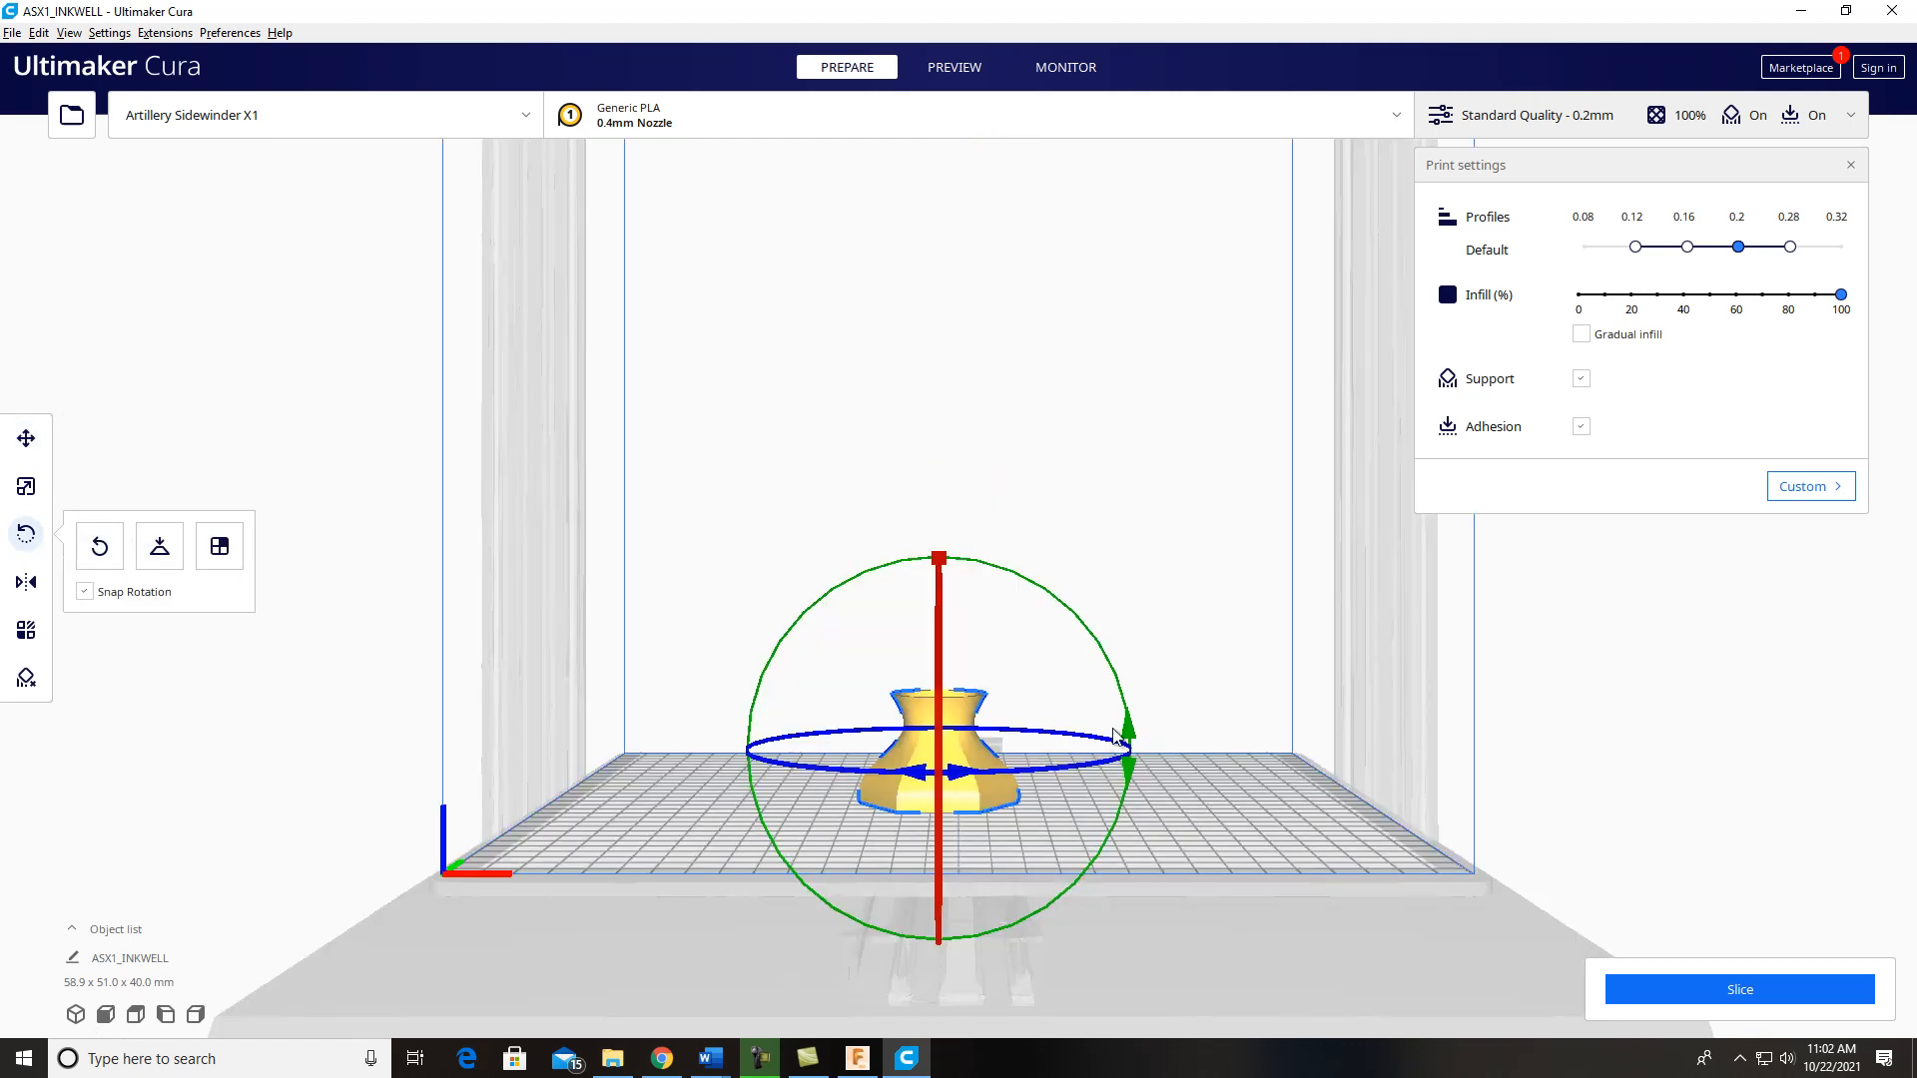
drag(1126, 735, 992, 625)
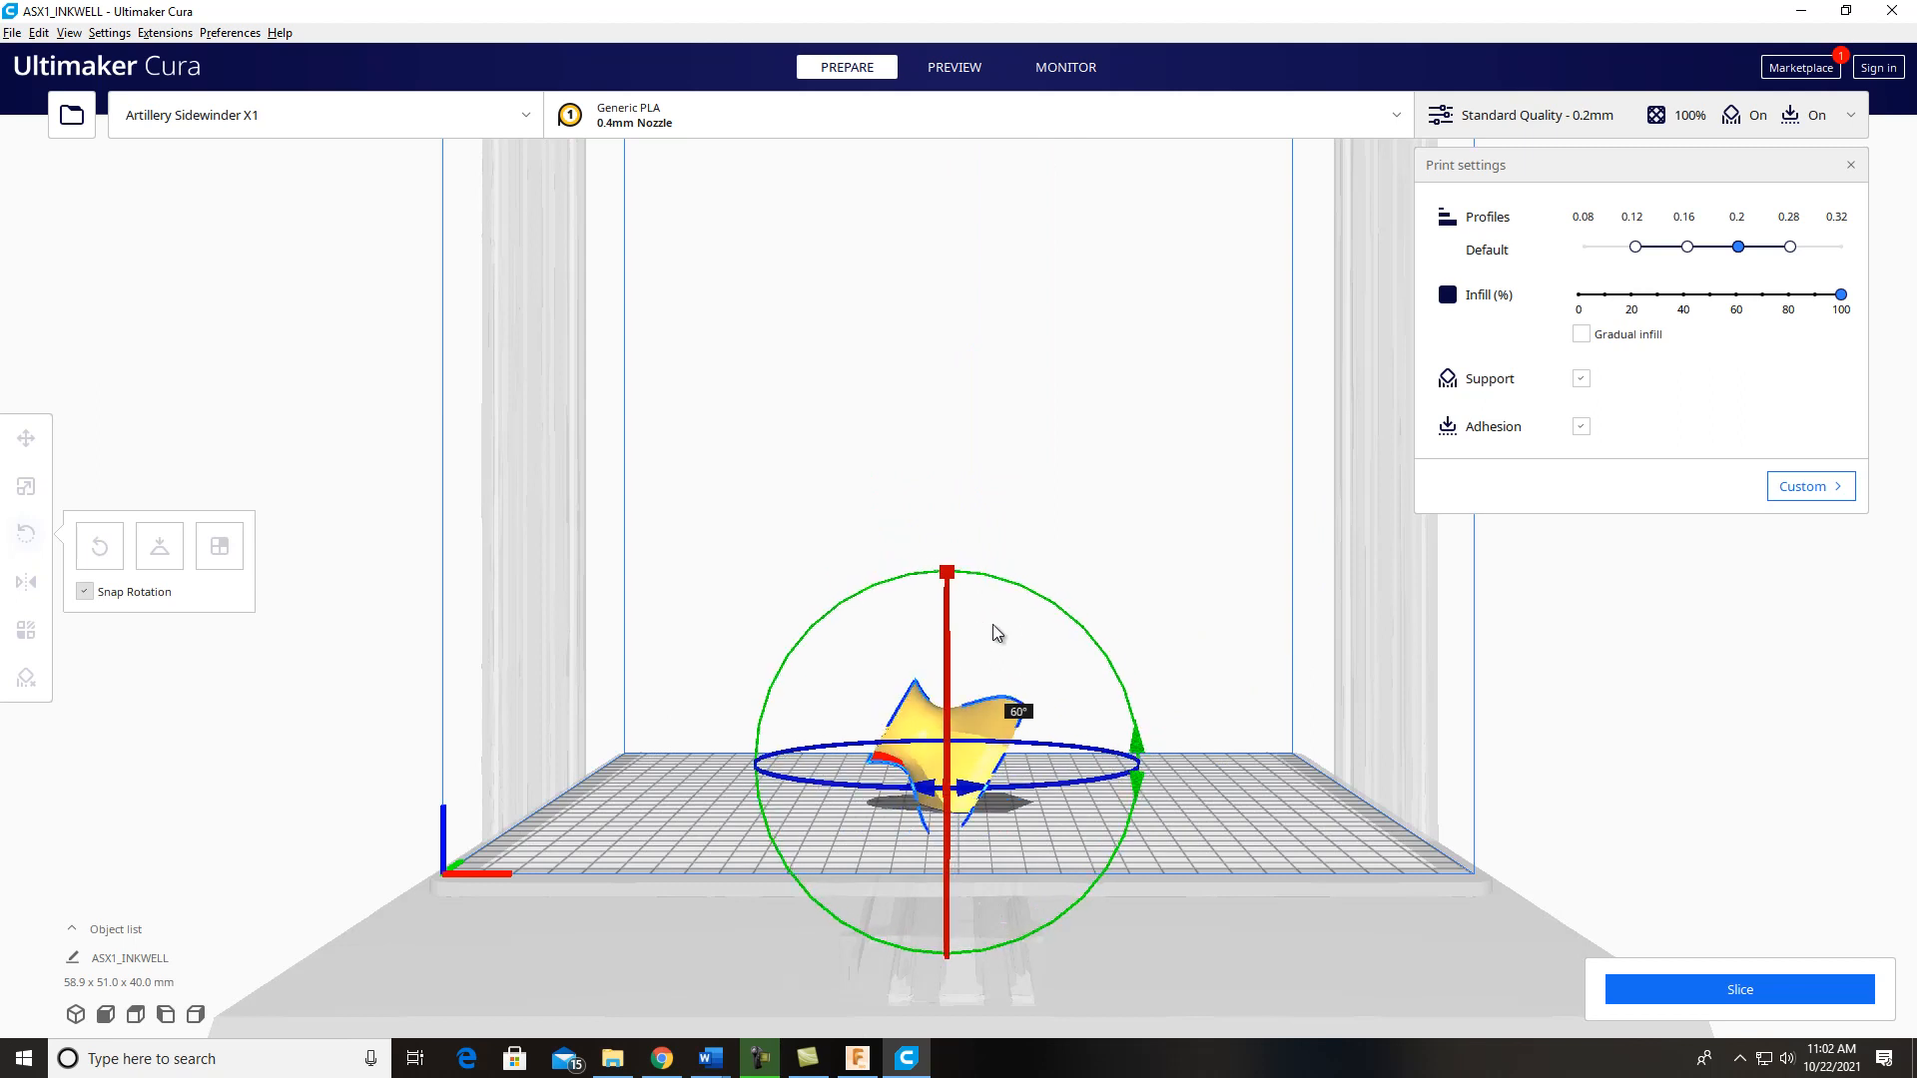
drag(992, 625, 935, 612)
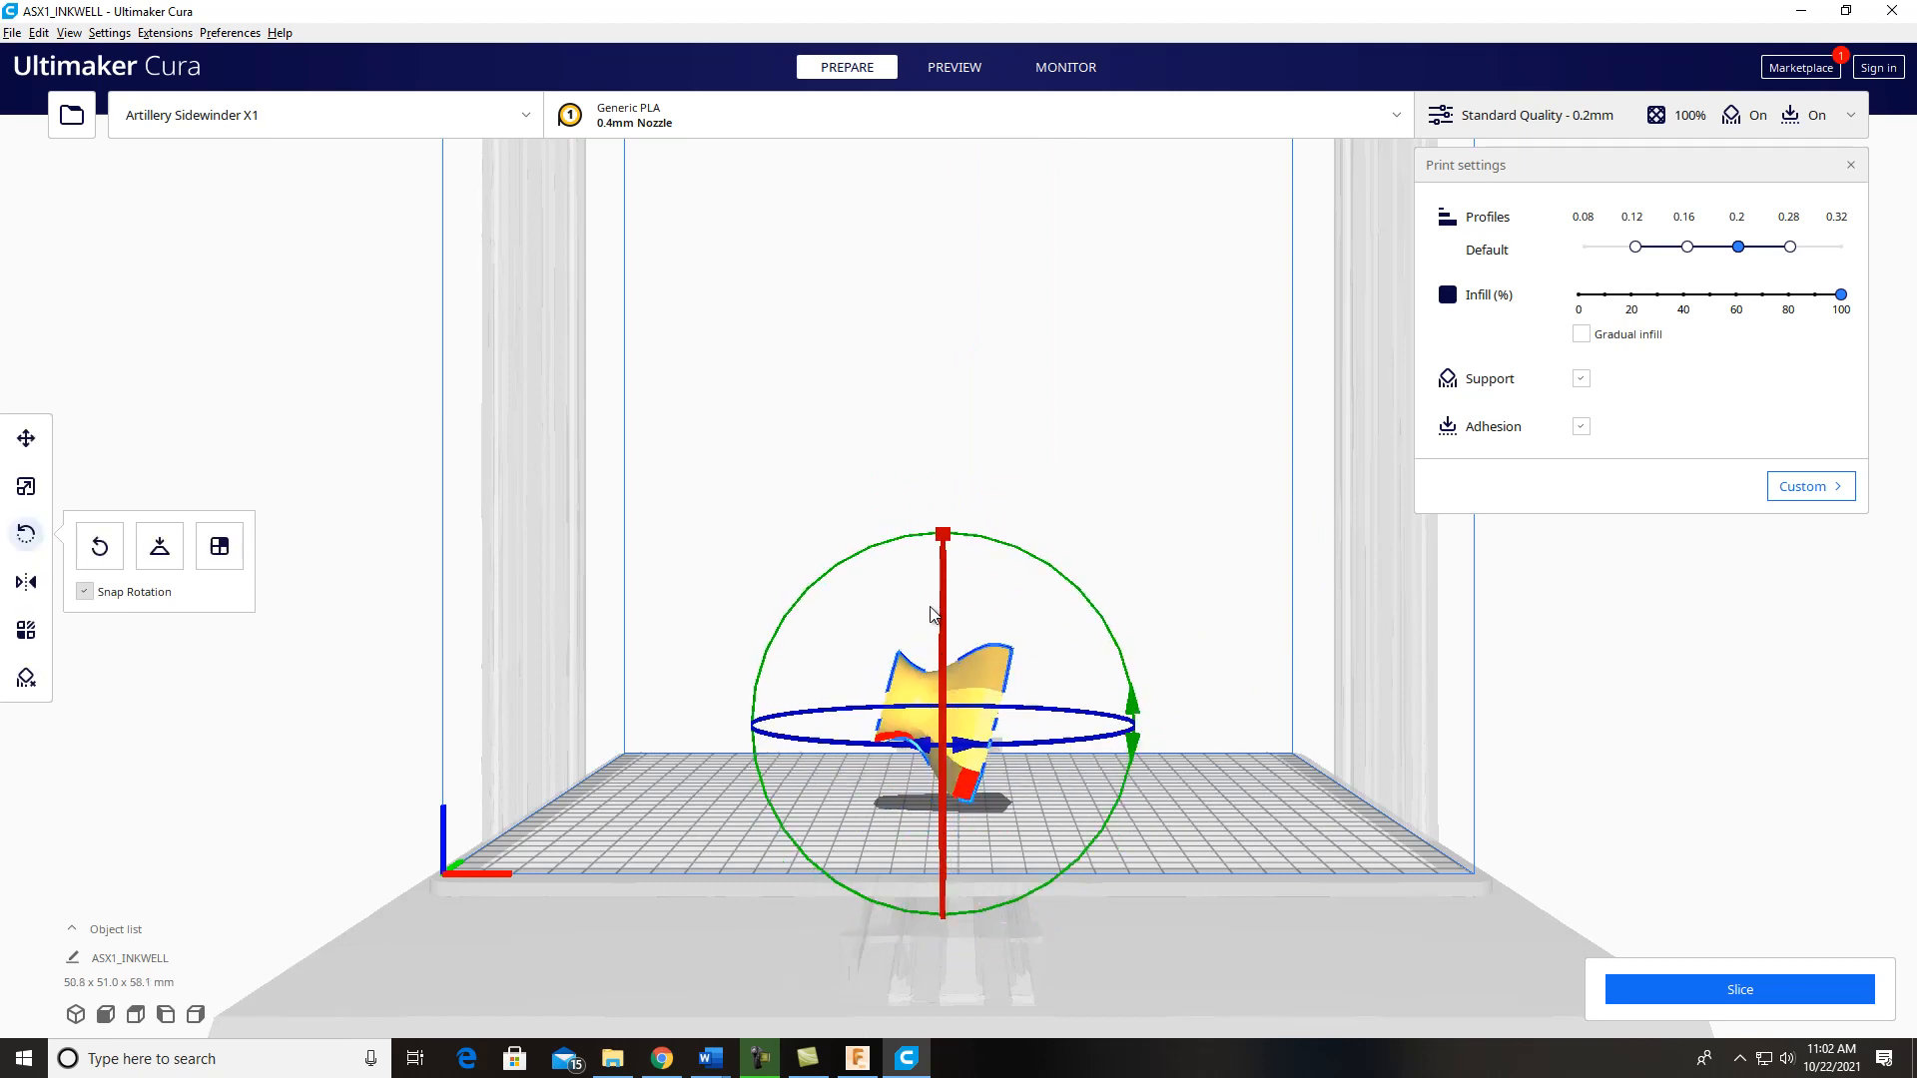
click(90, 559)
click(363, 408)
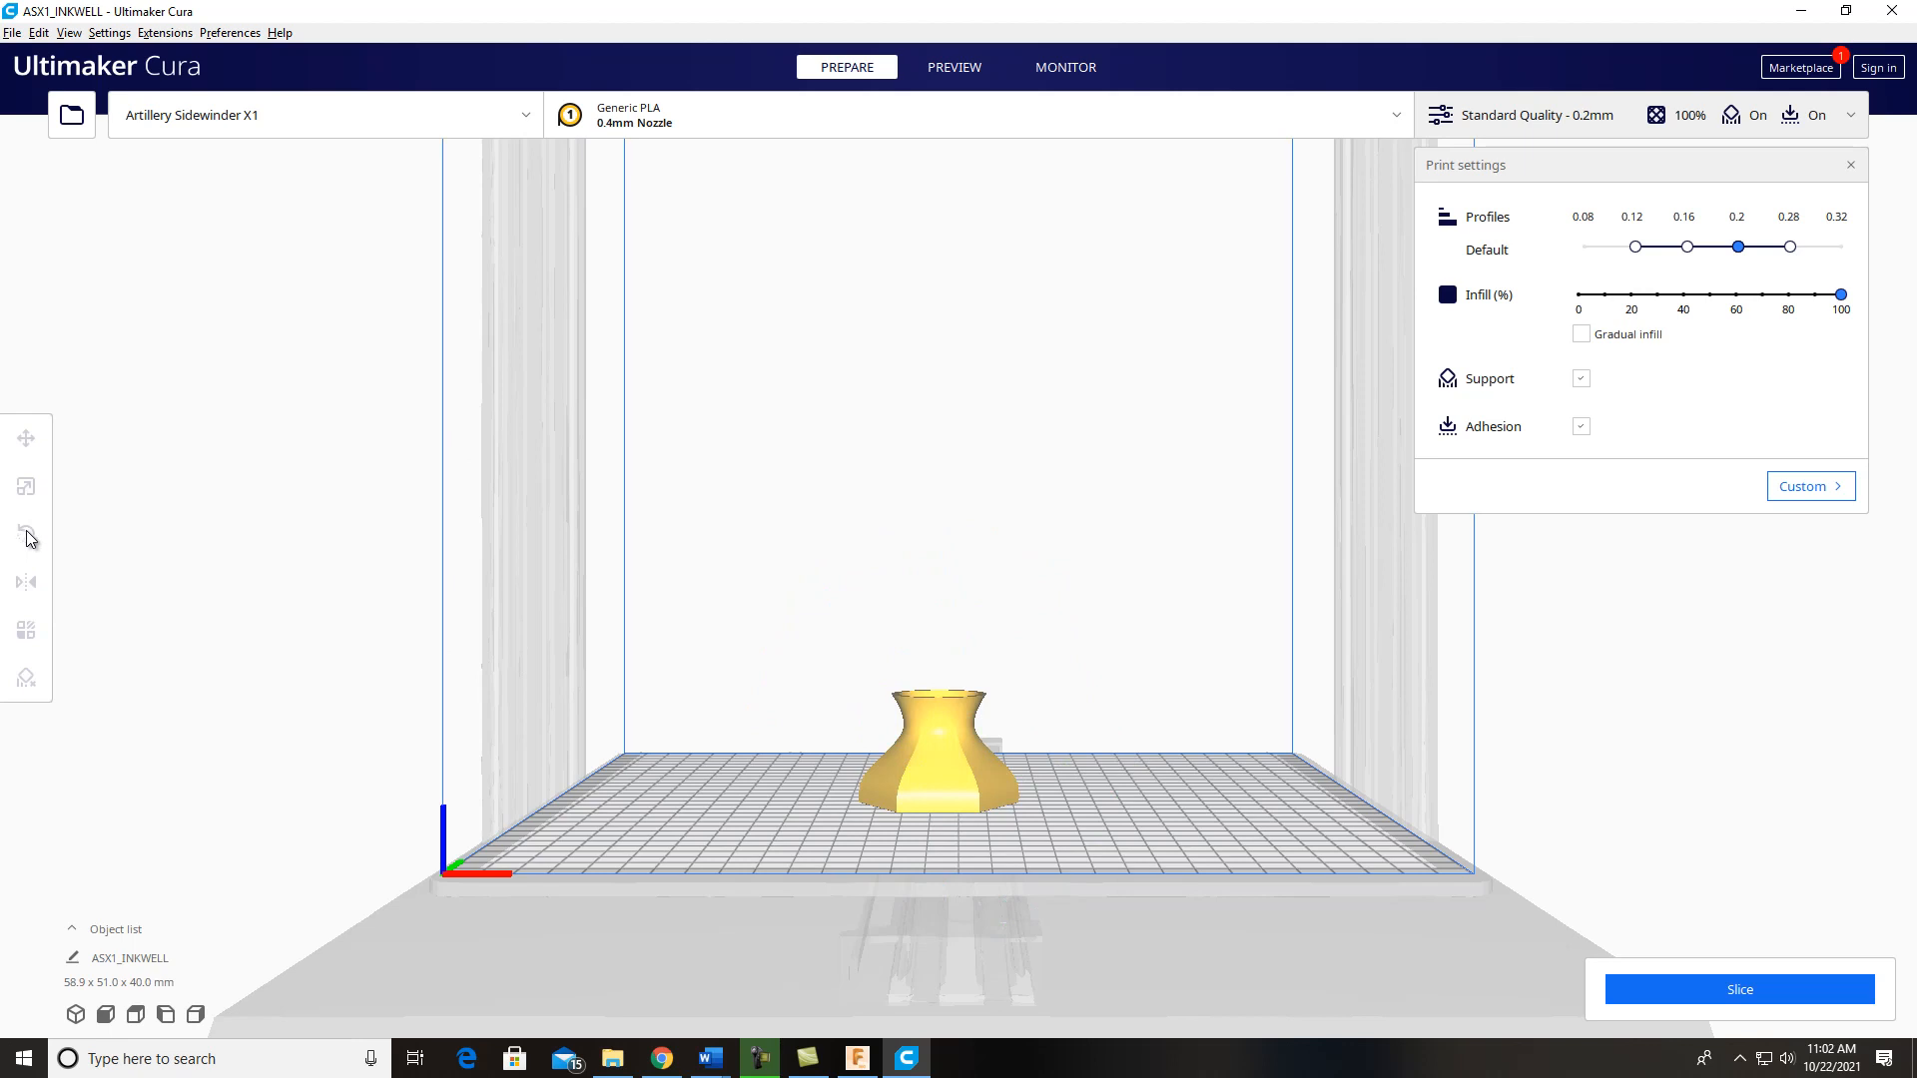
click(76, 1014)
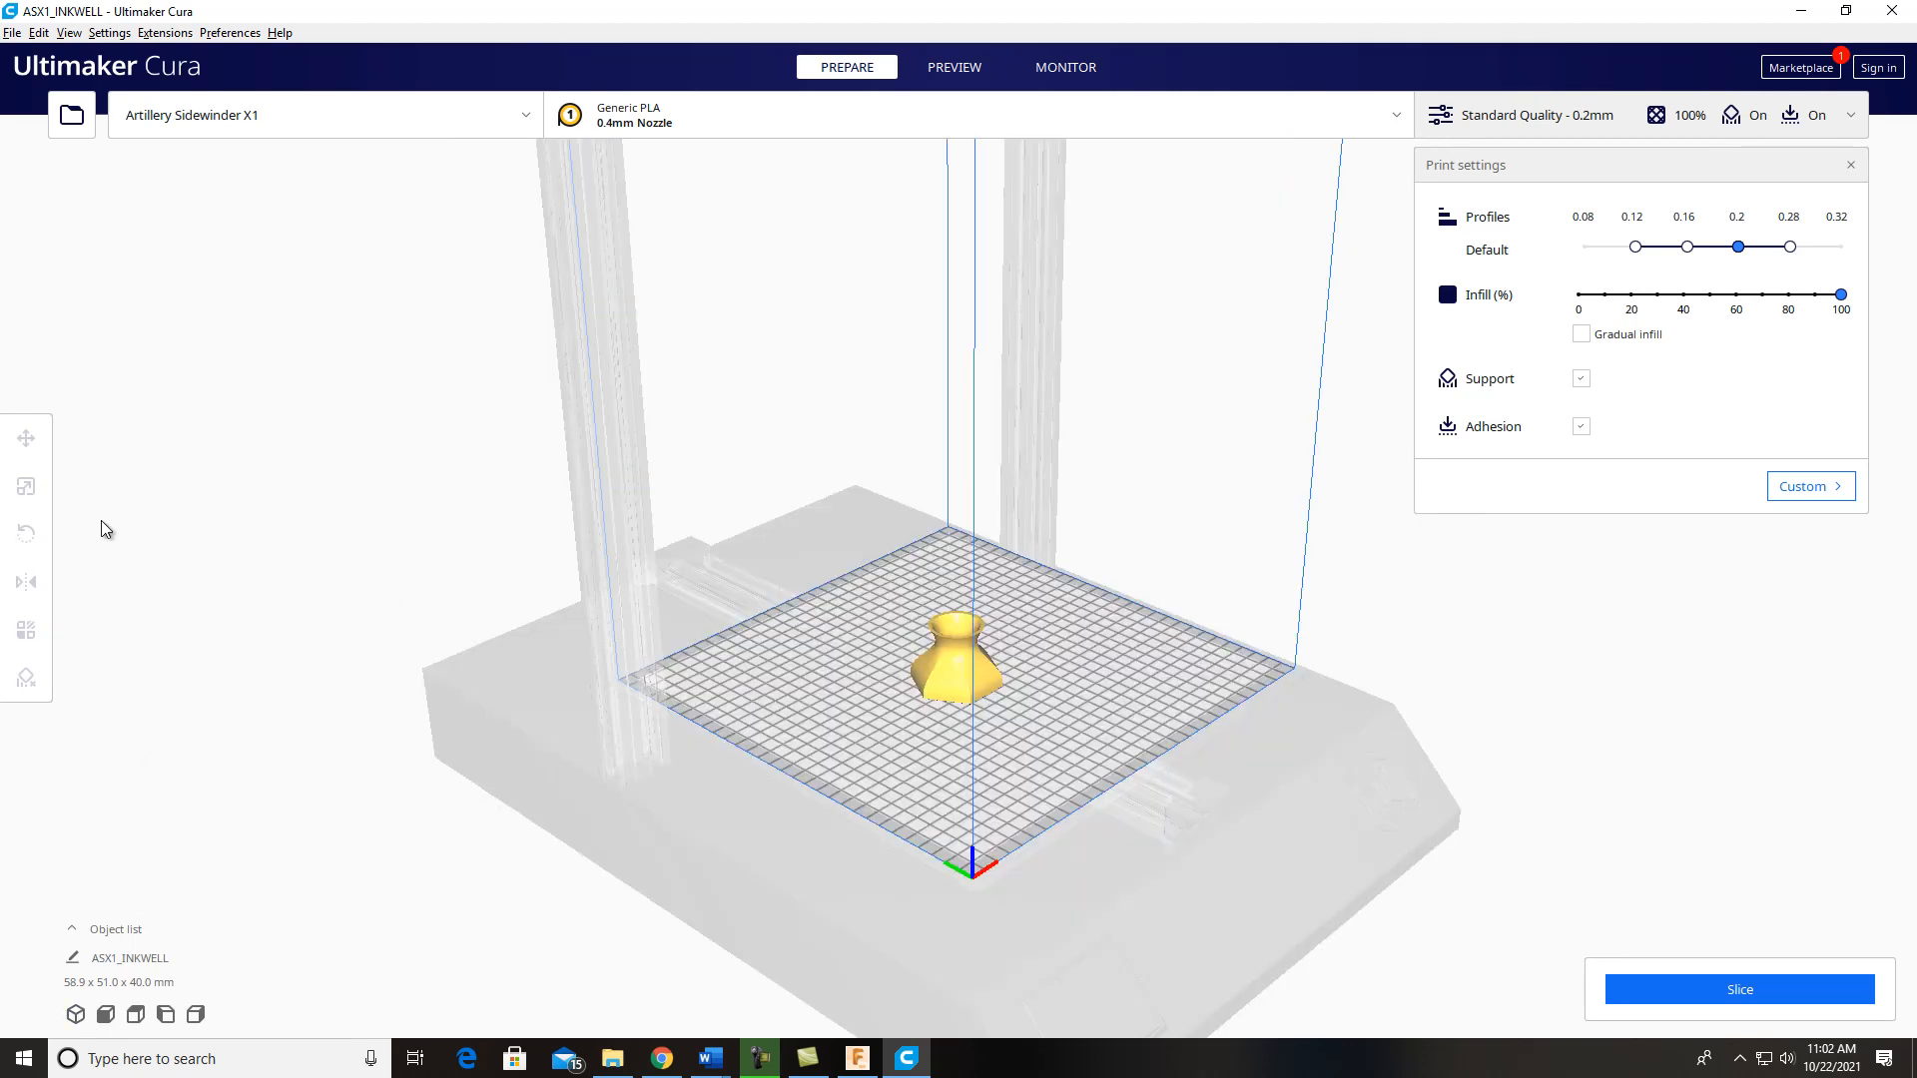
Step: Scale the inkwell uniformly to about 247%, and reset the scale to 100%
click(954, 657)
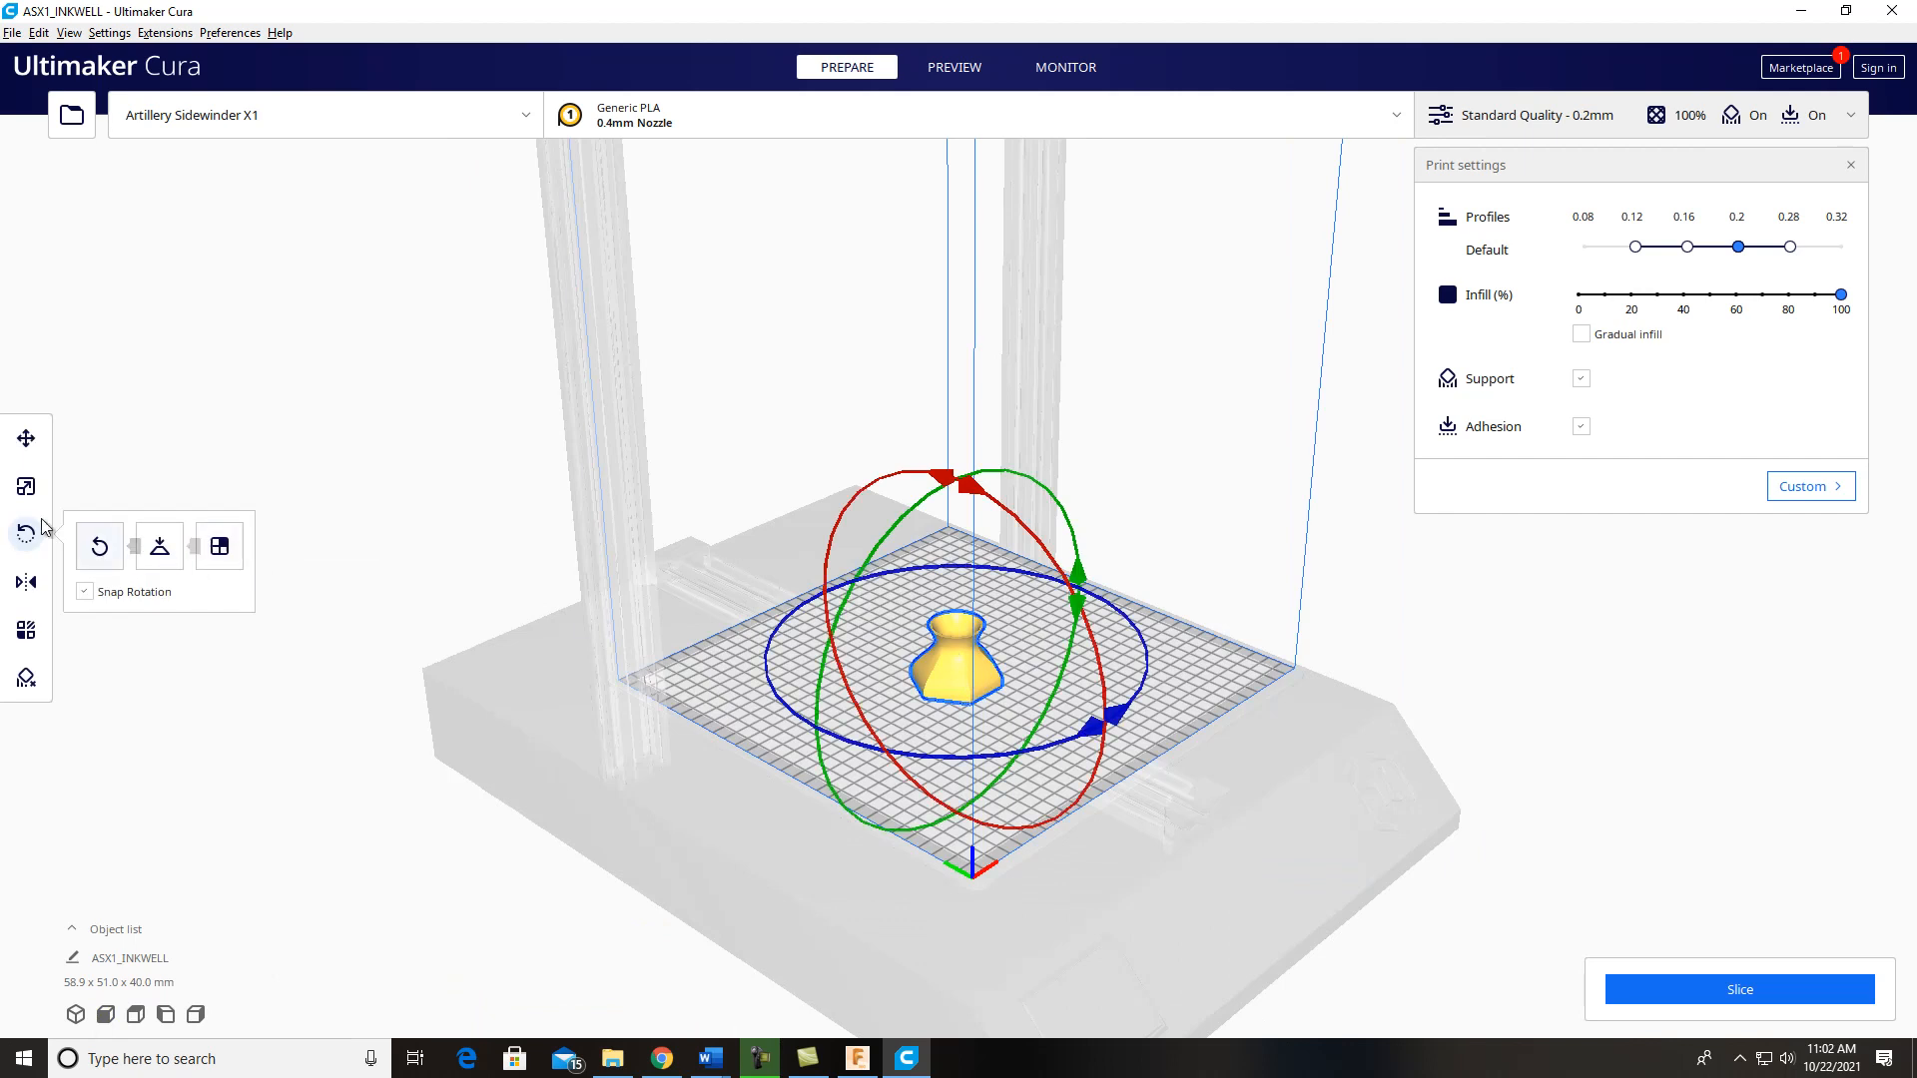
click(25, 492)
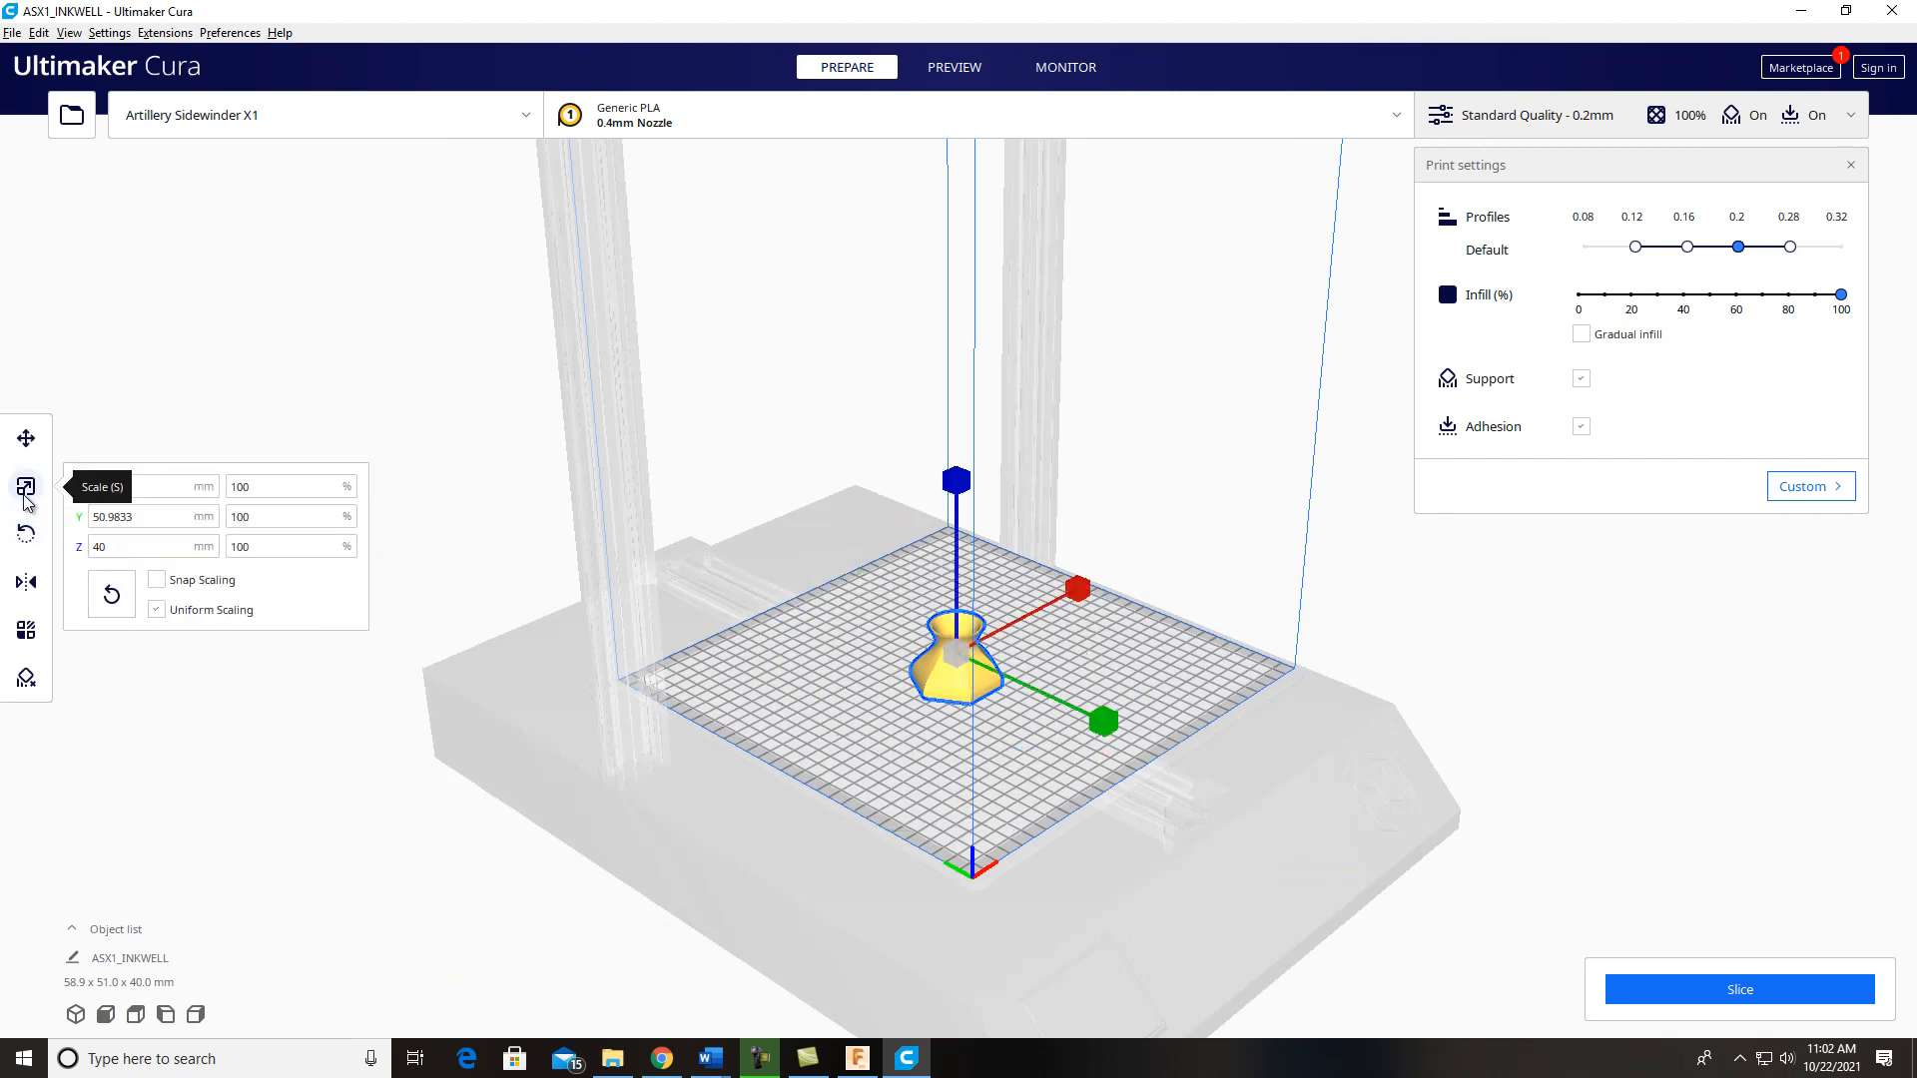
drag(956, 650, 853, 608)
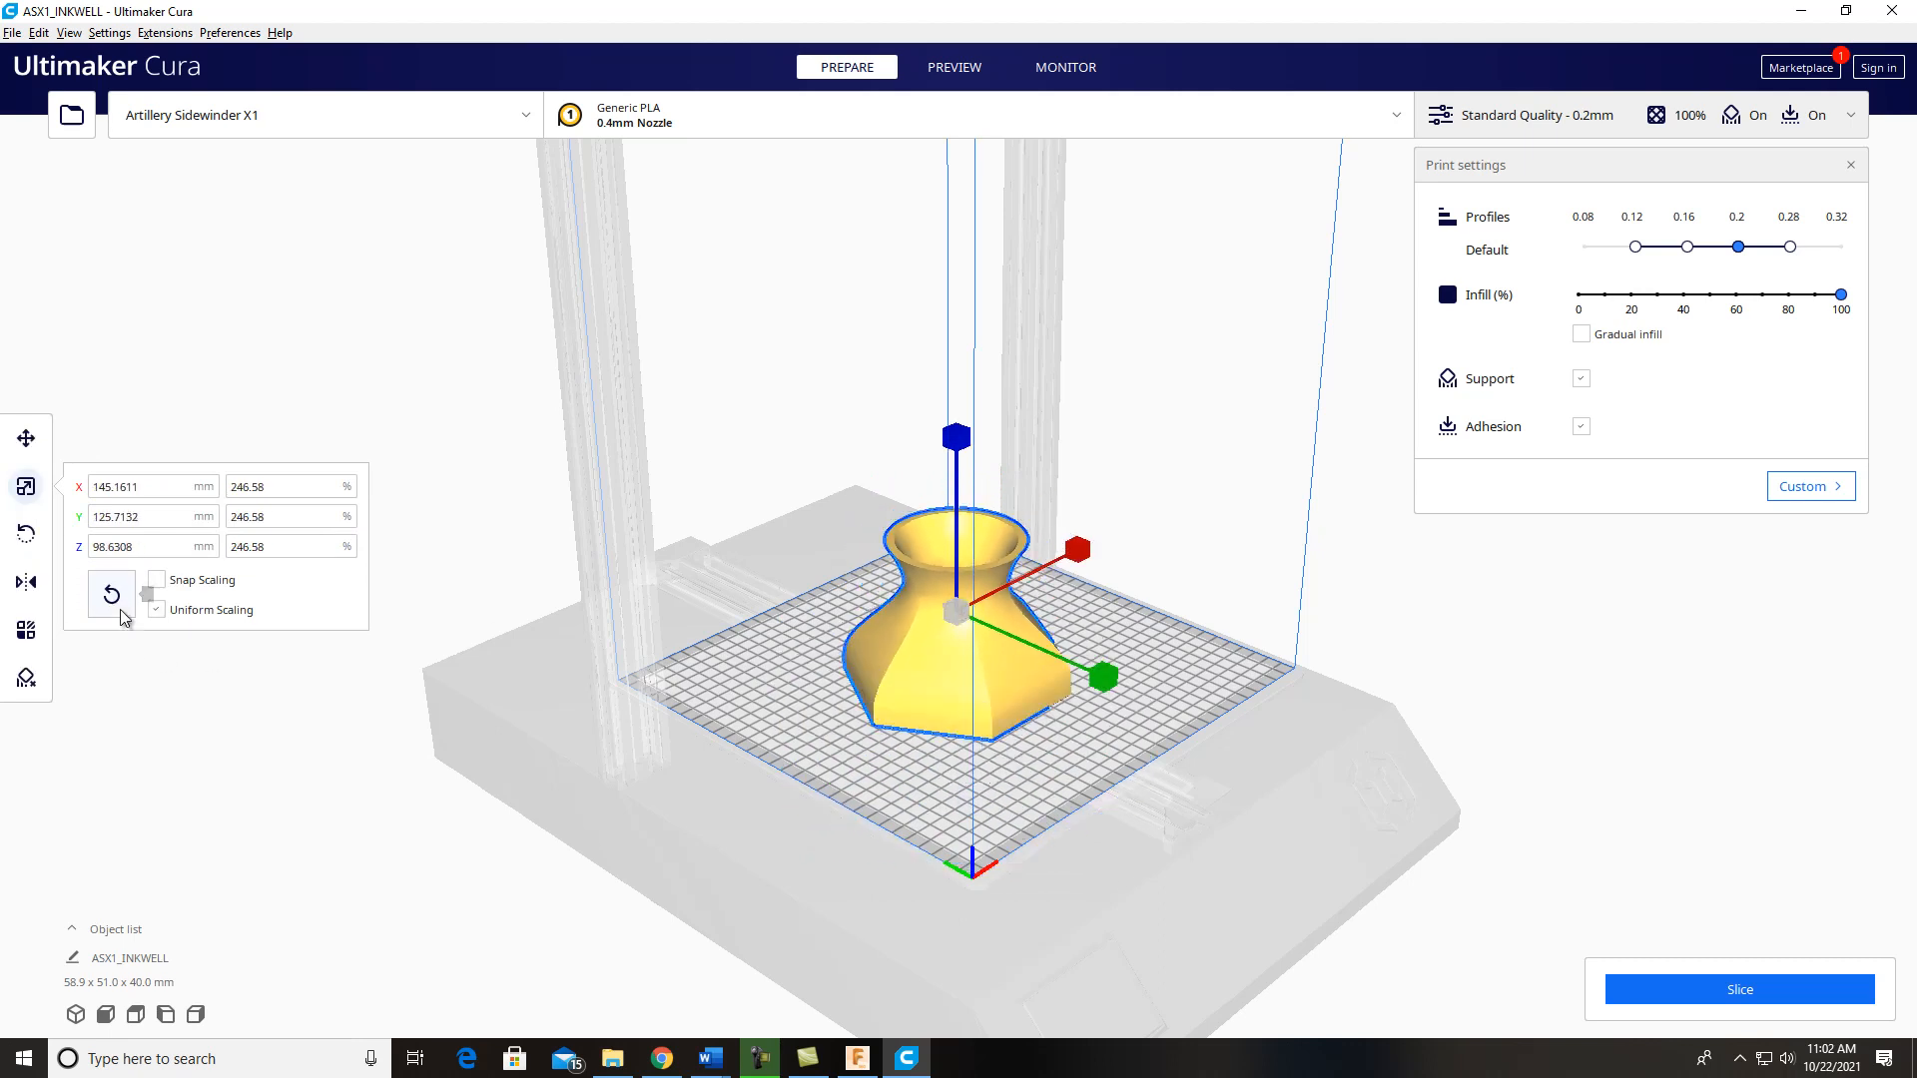
click(111, 597)
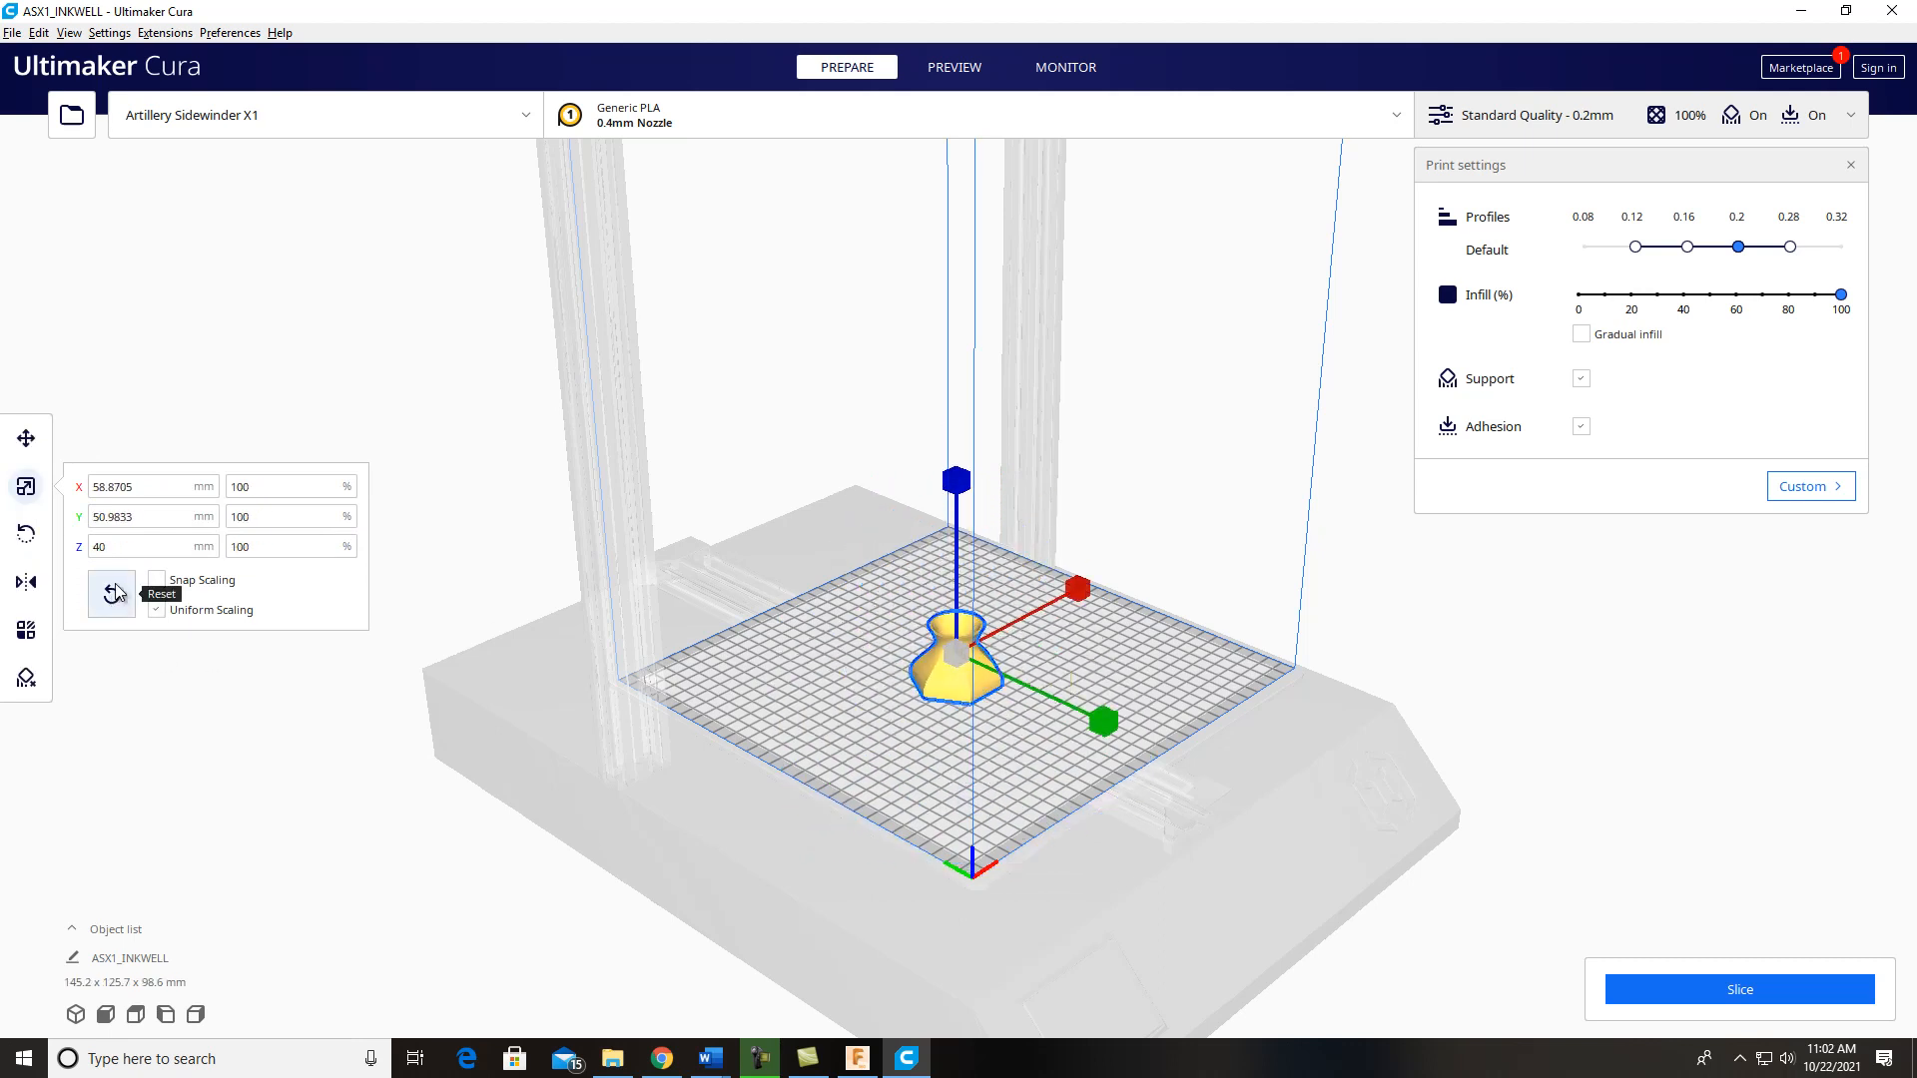
click(431, 416)
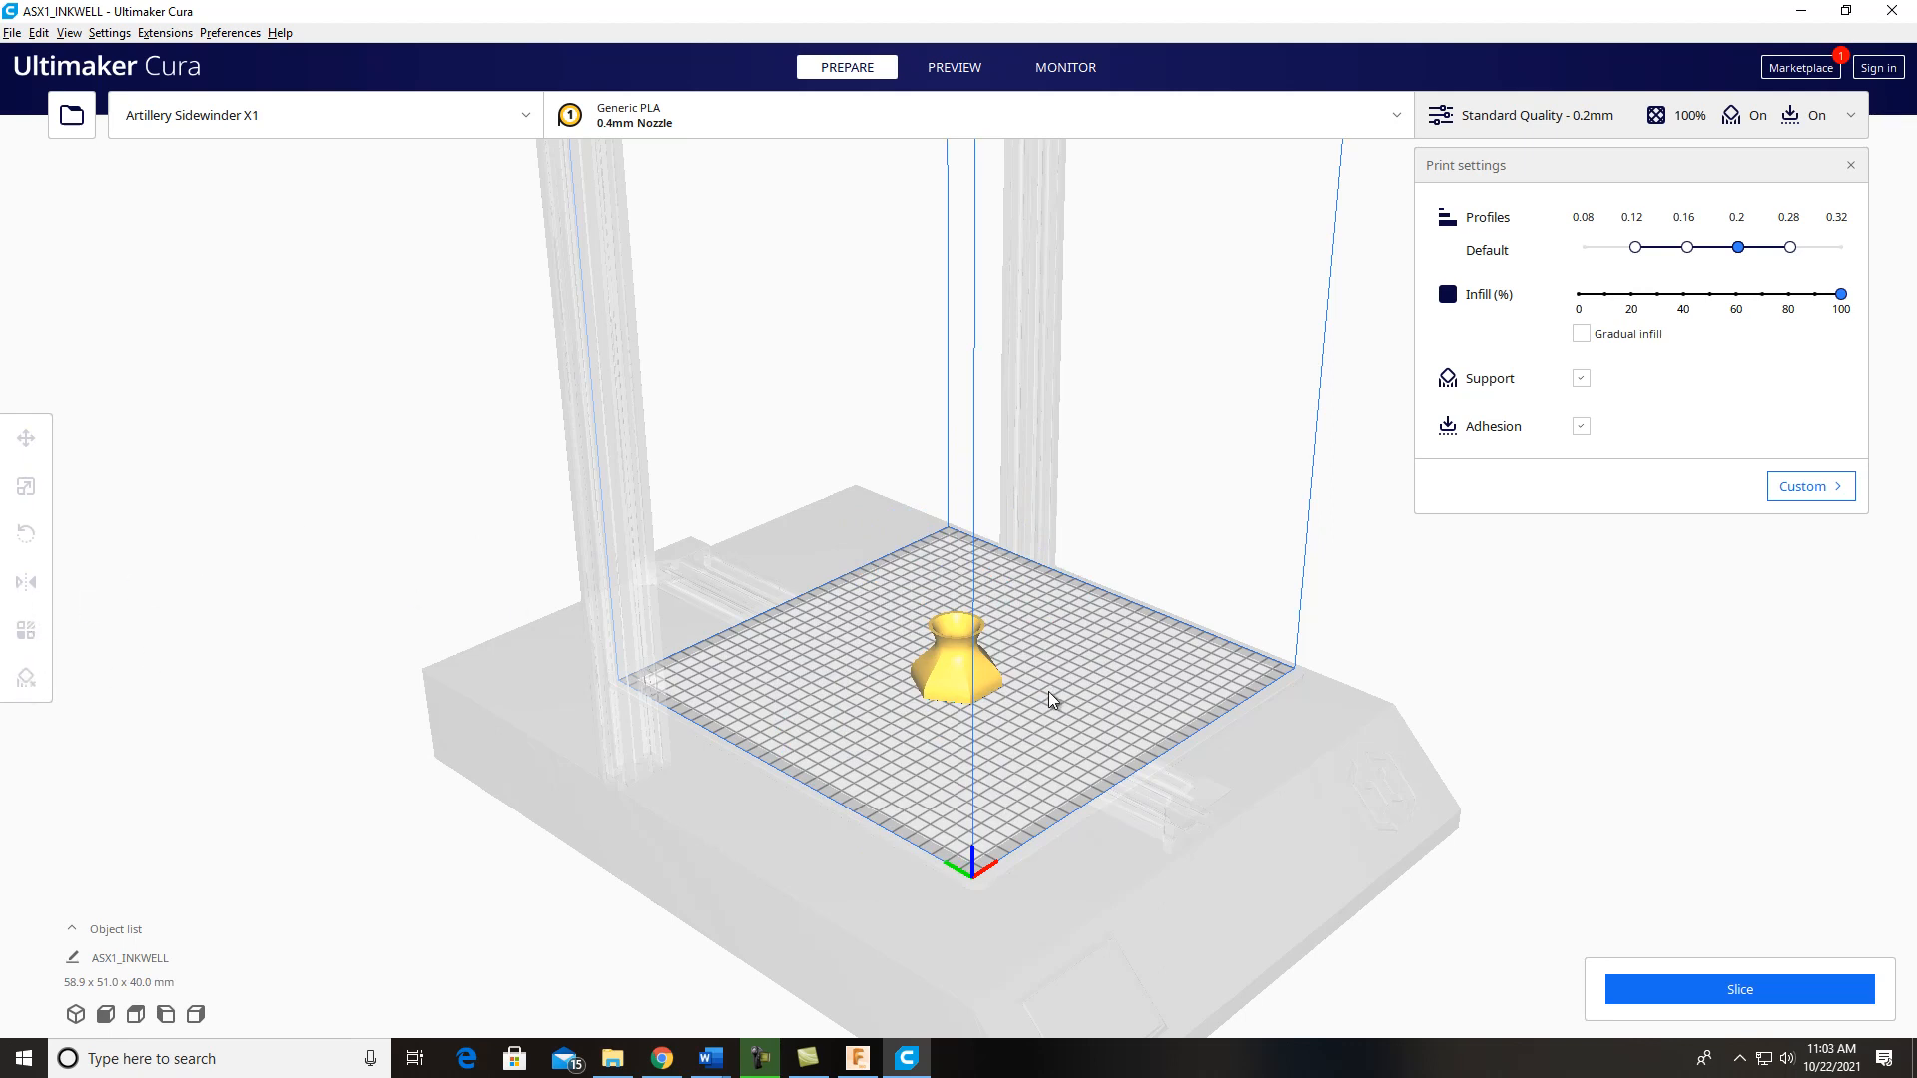
Step: Slice the inkwell with the current print settings
scroll(991, 719, up, 5)
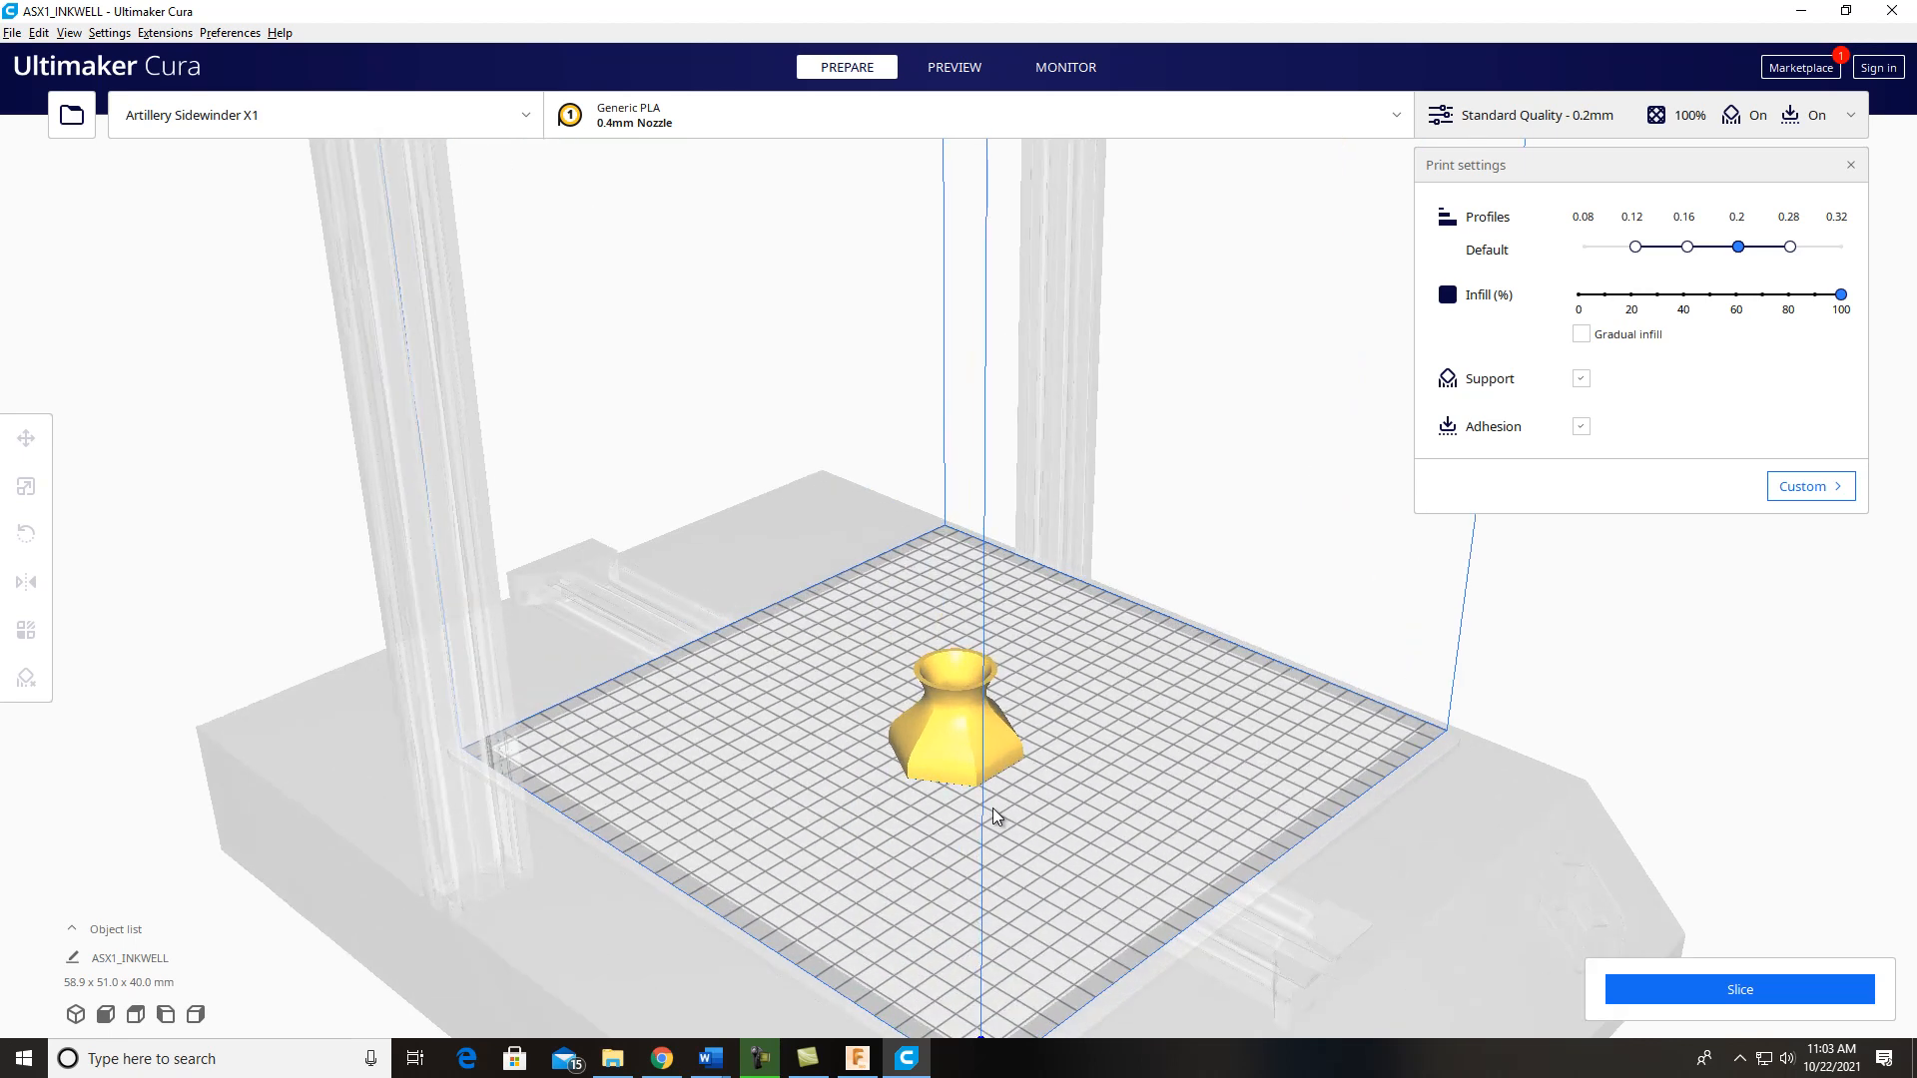
scroll(1005, 893, up, 3)
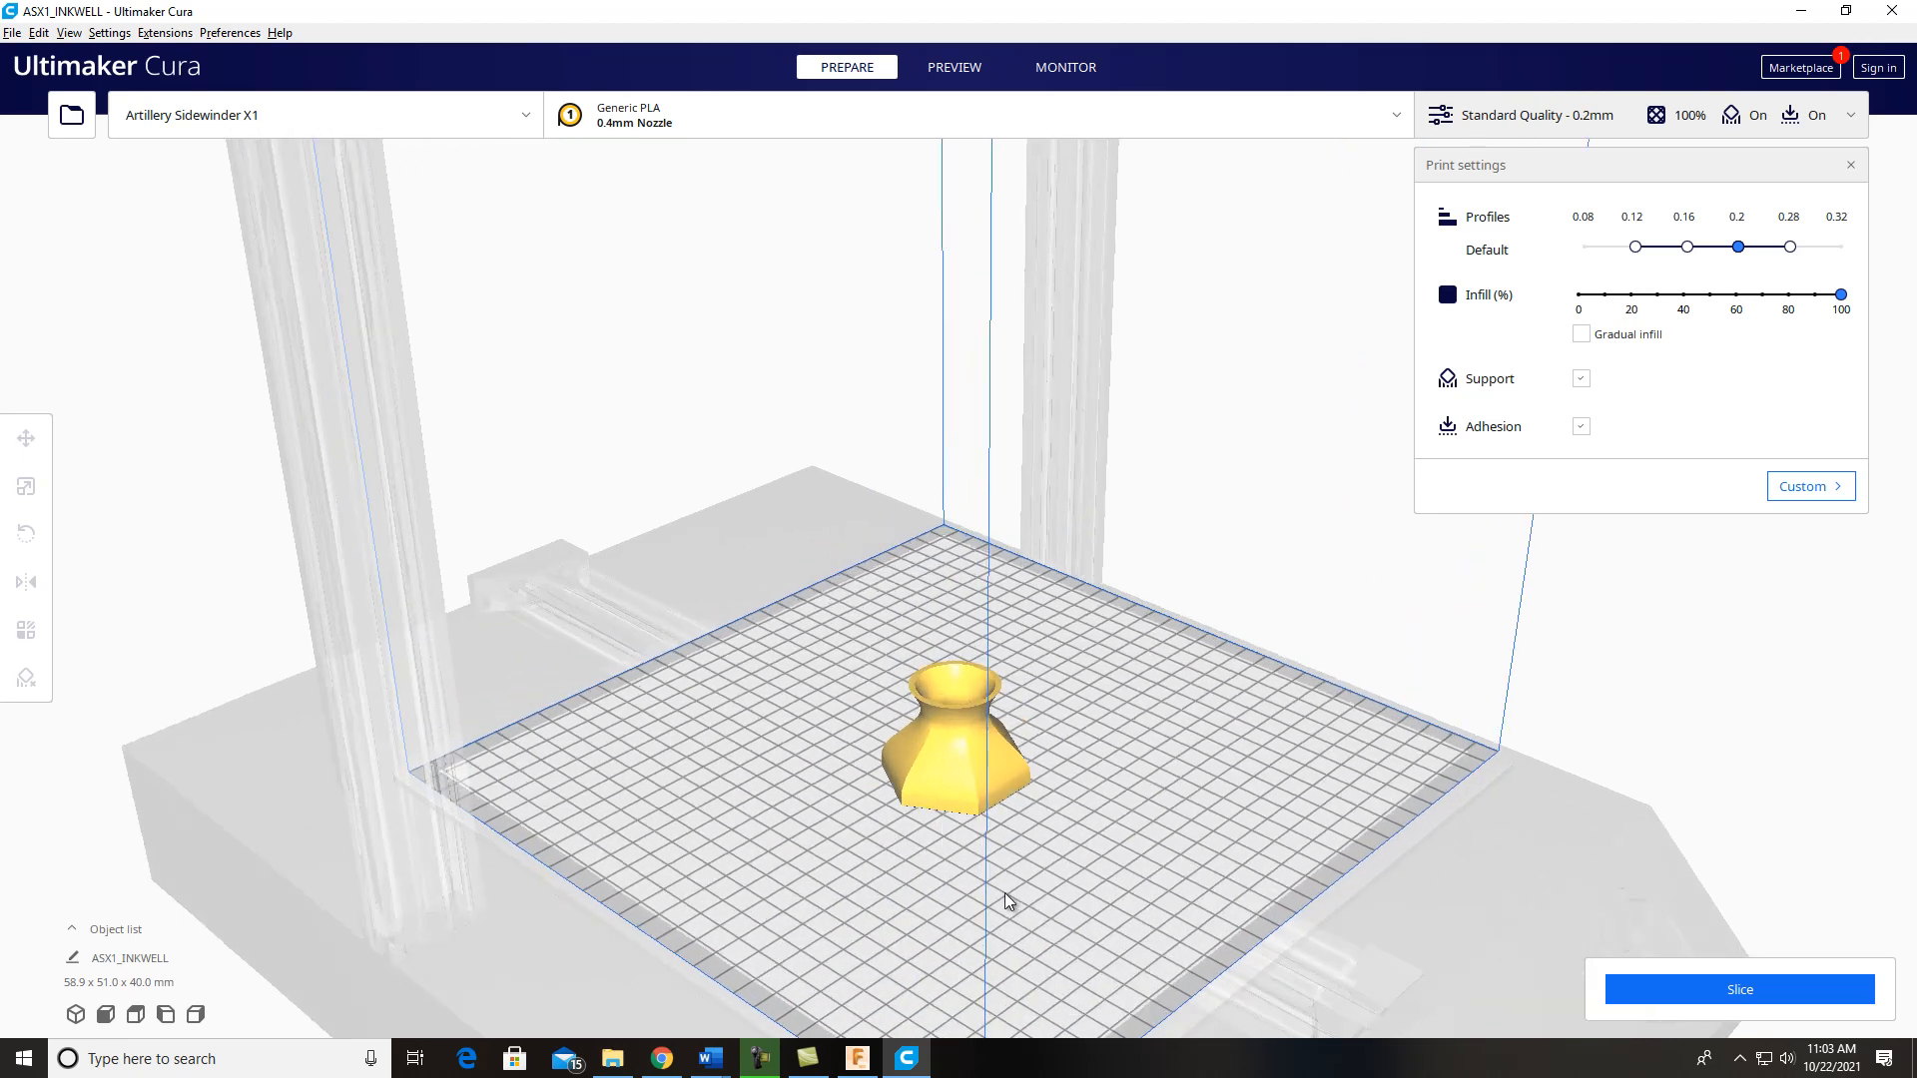
middle_drag(962, 795, 314, 419)
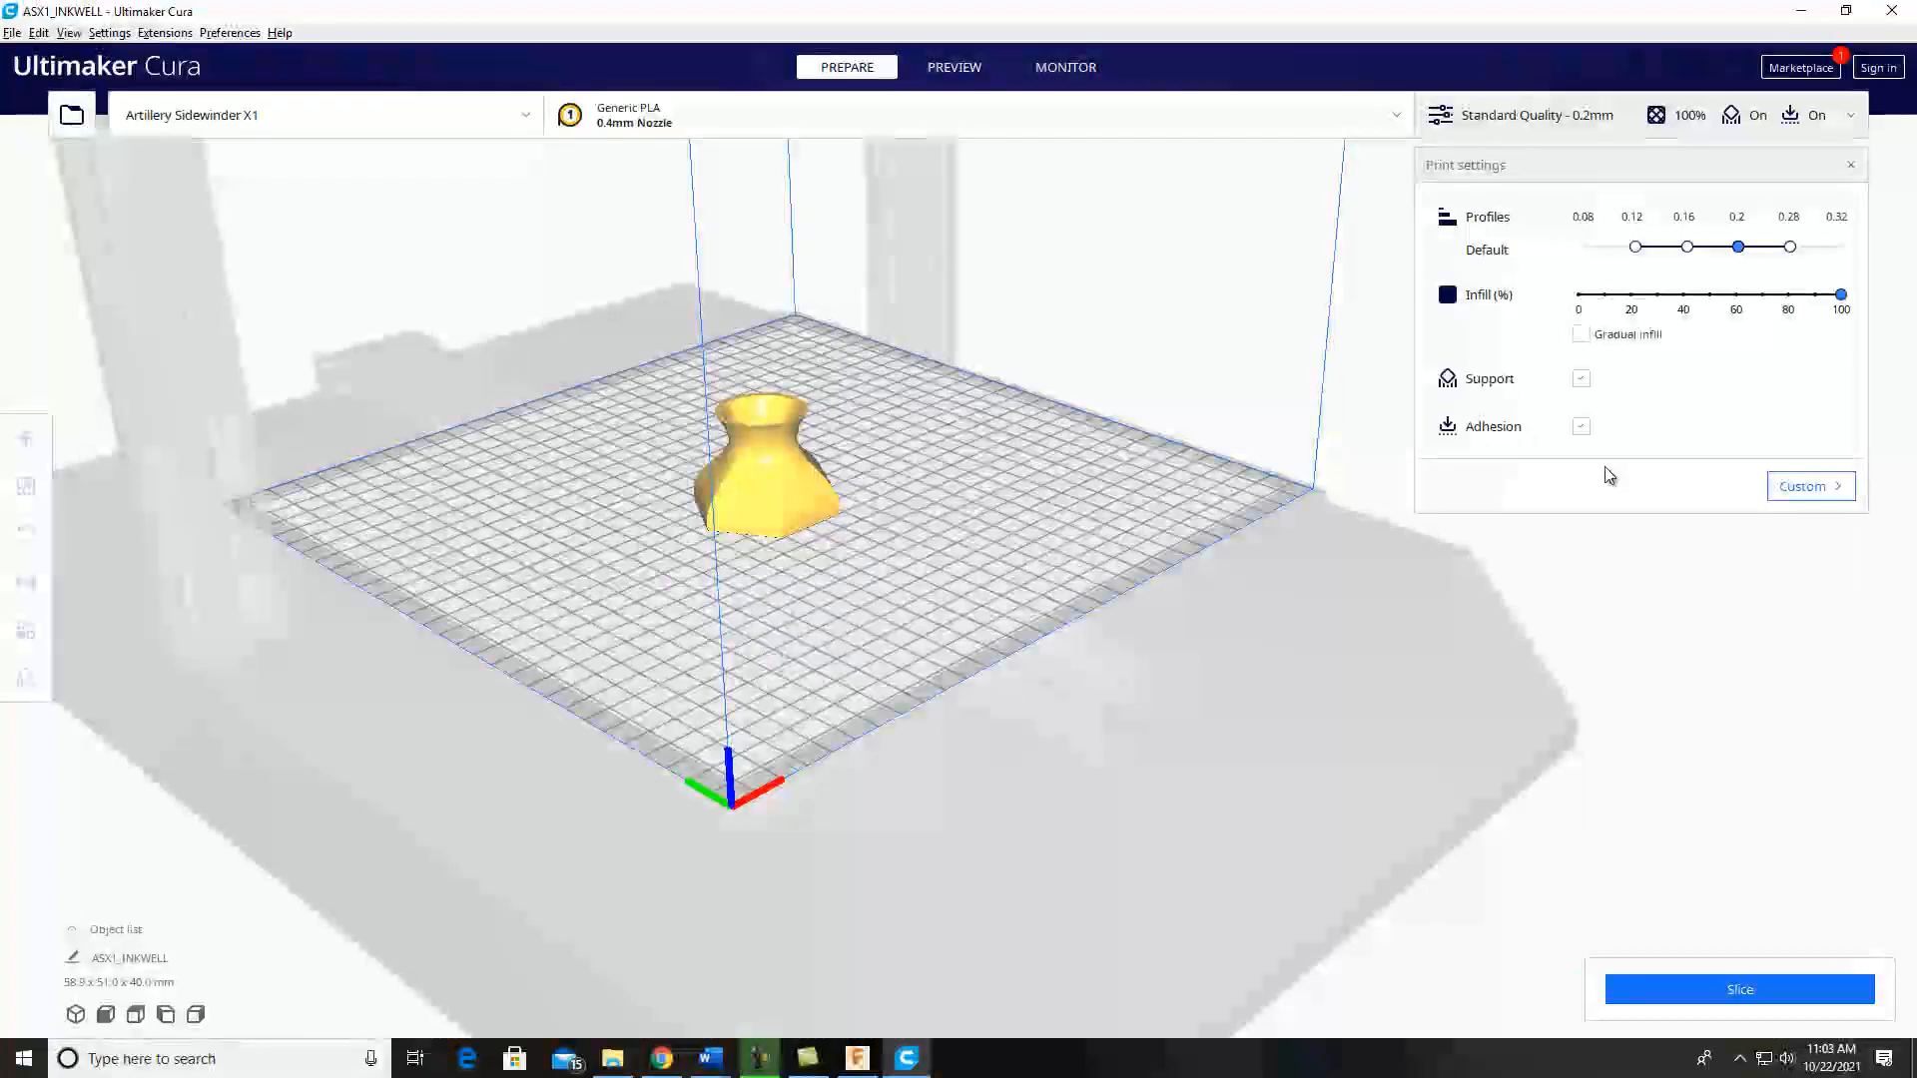
click(1733, 994)
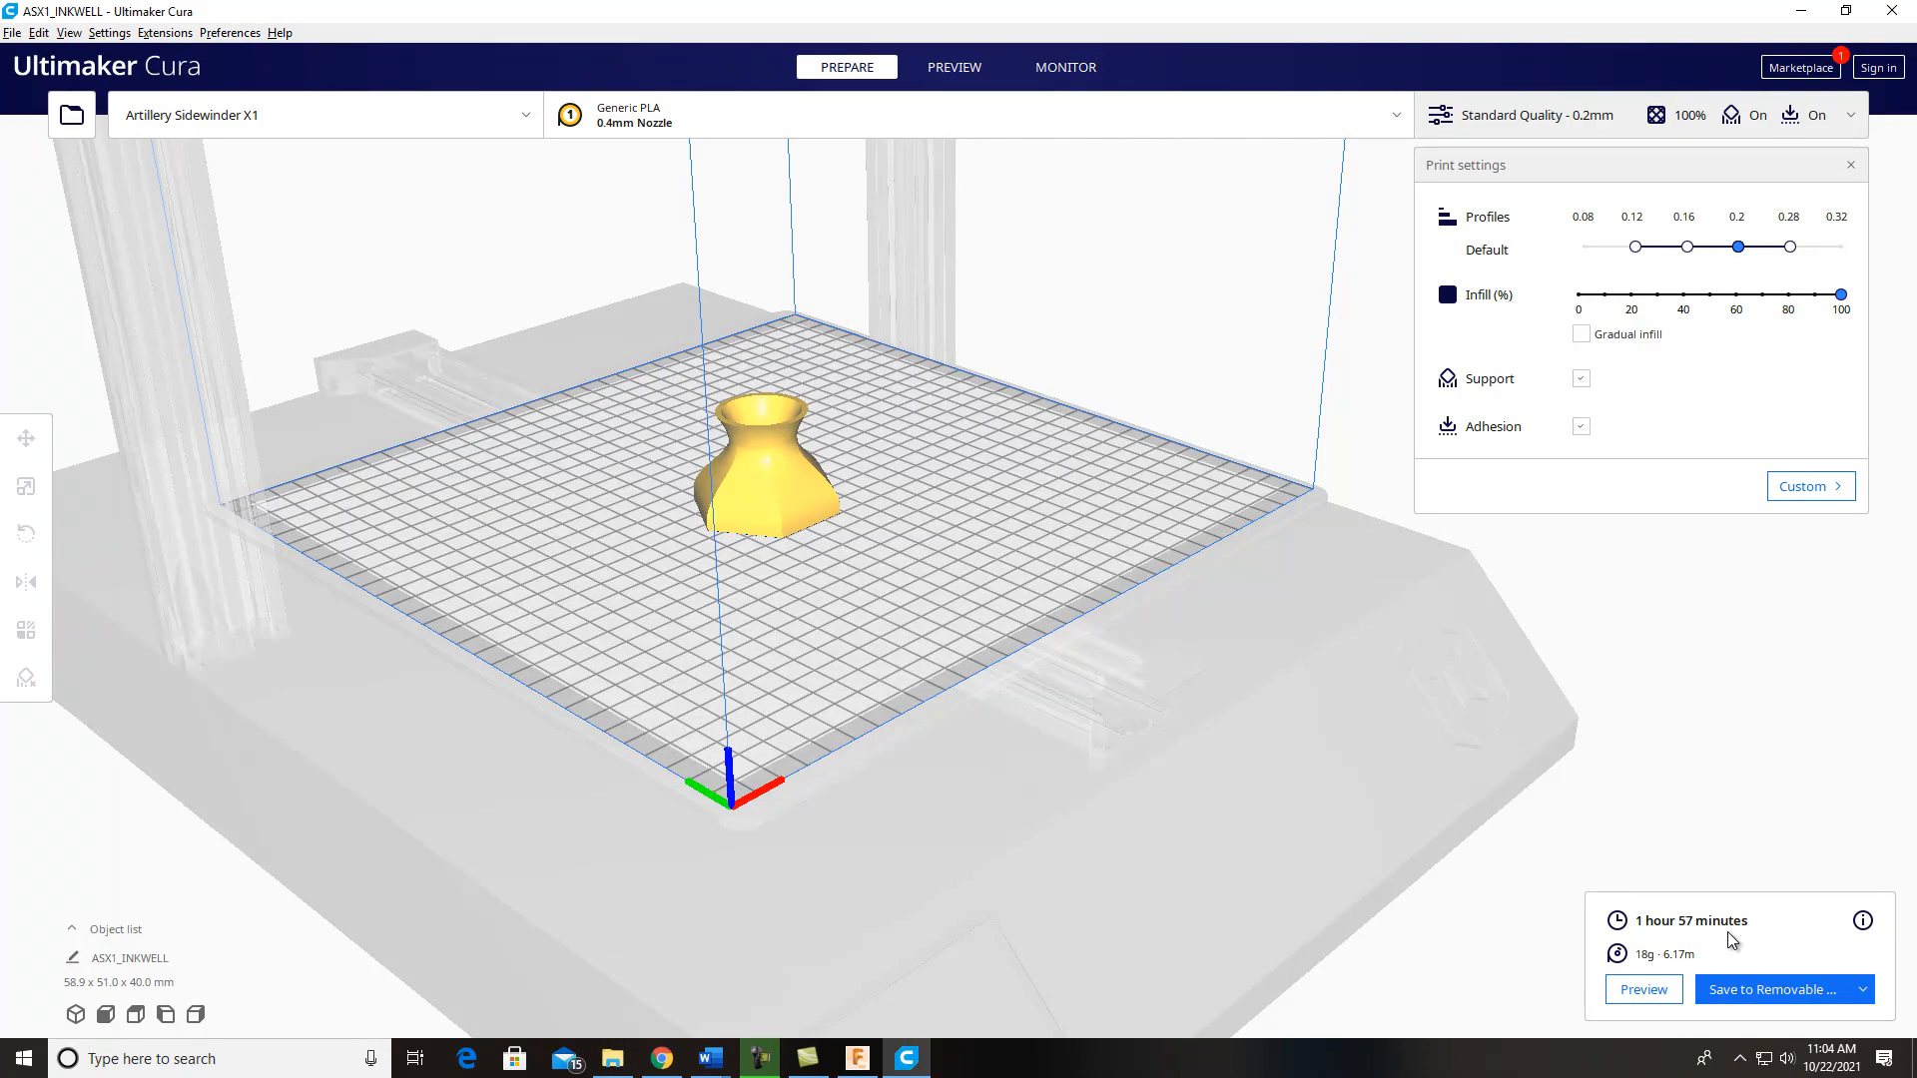
Step: Preview the sliced inkwell in layer view and lower the displayed layers from the top down to layer 1
click(1643, 989)
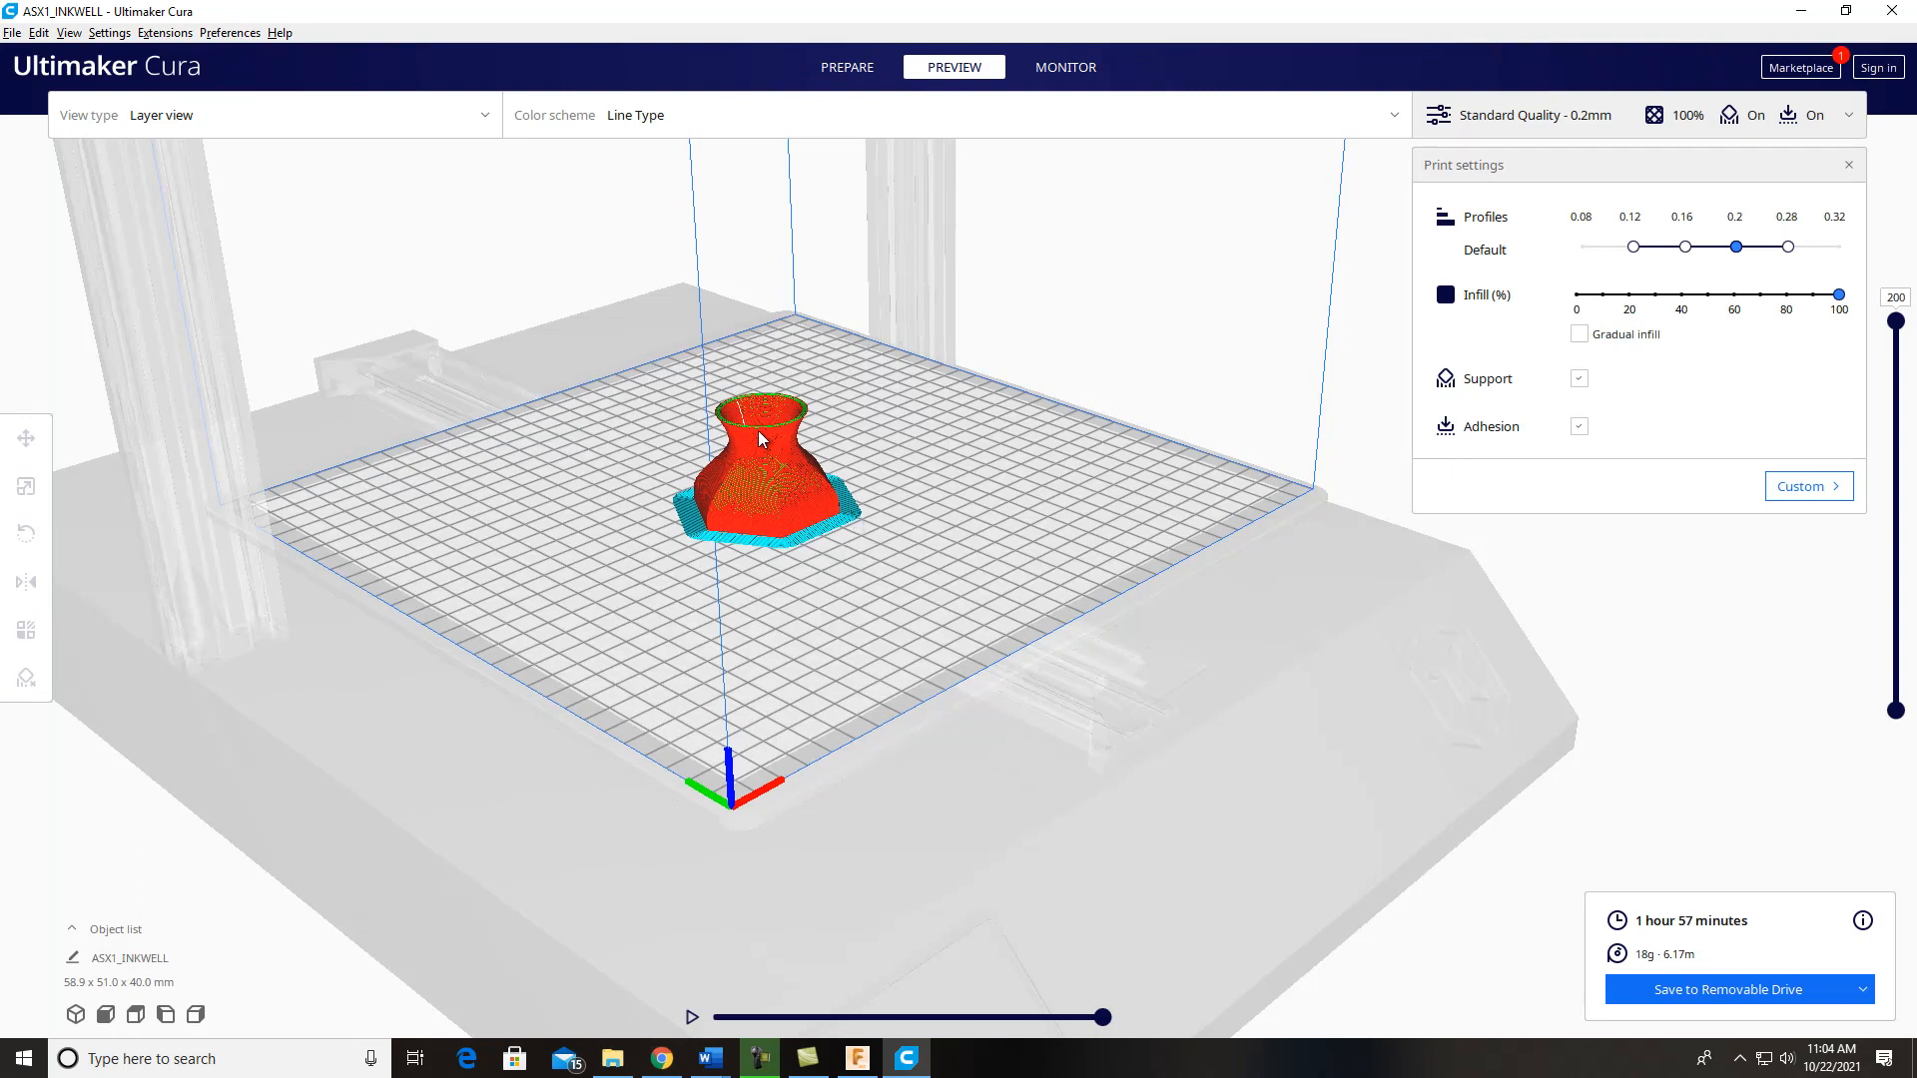
right_drag(790, 548, 805, 585)
middle_drag(802, 575, 805, 371)
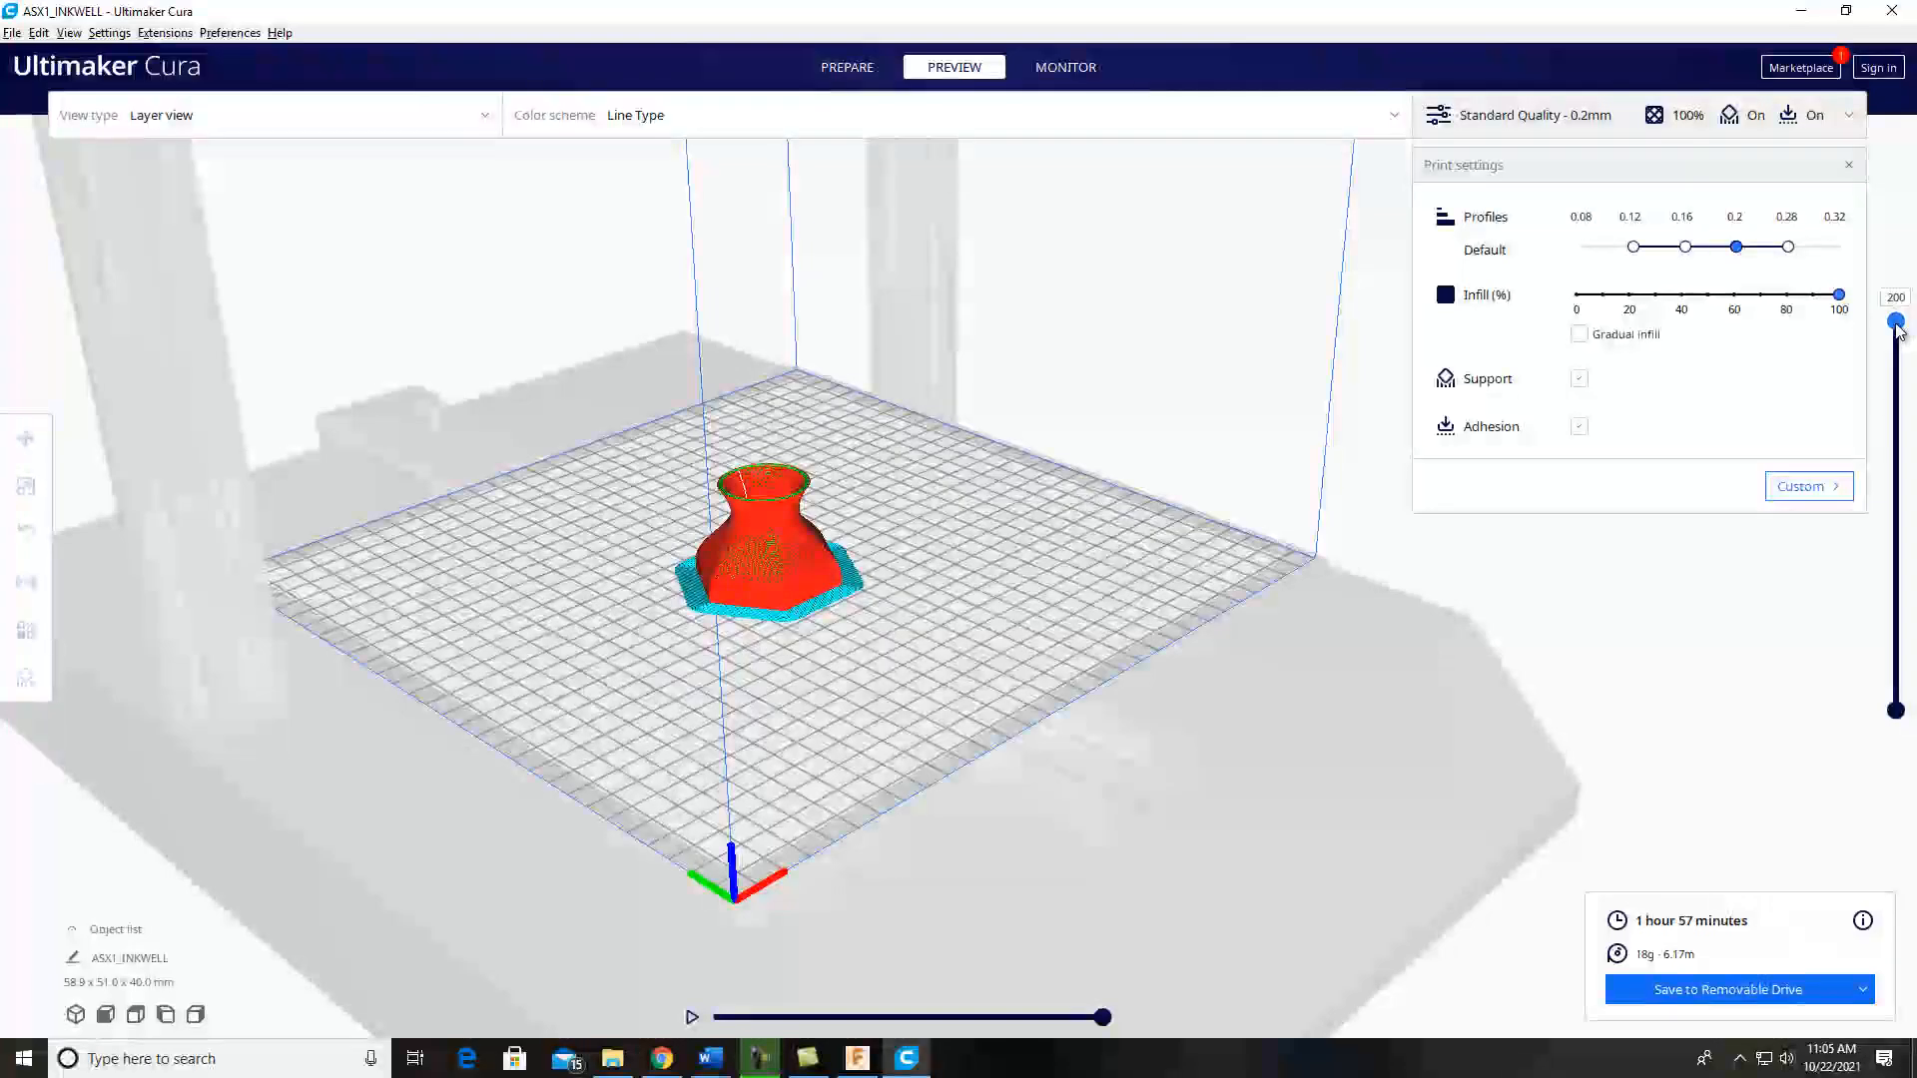
drag(1896, 322, 1896, 732)
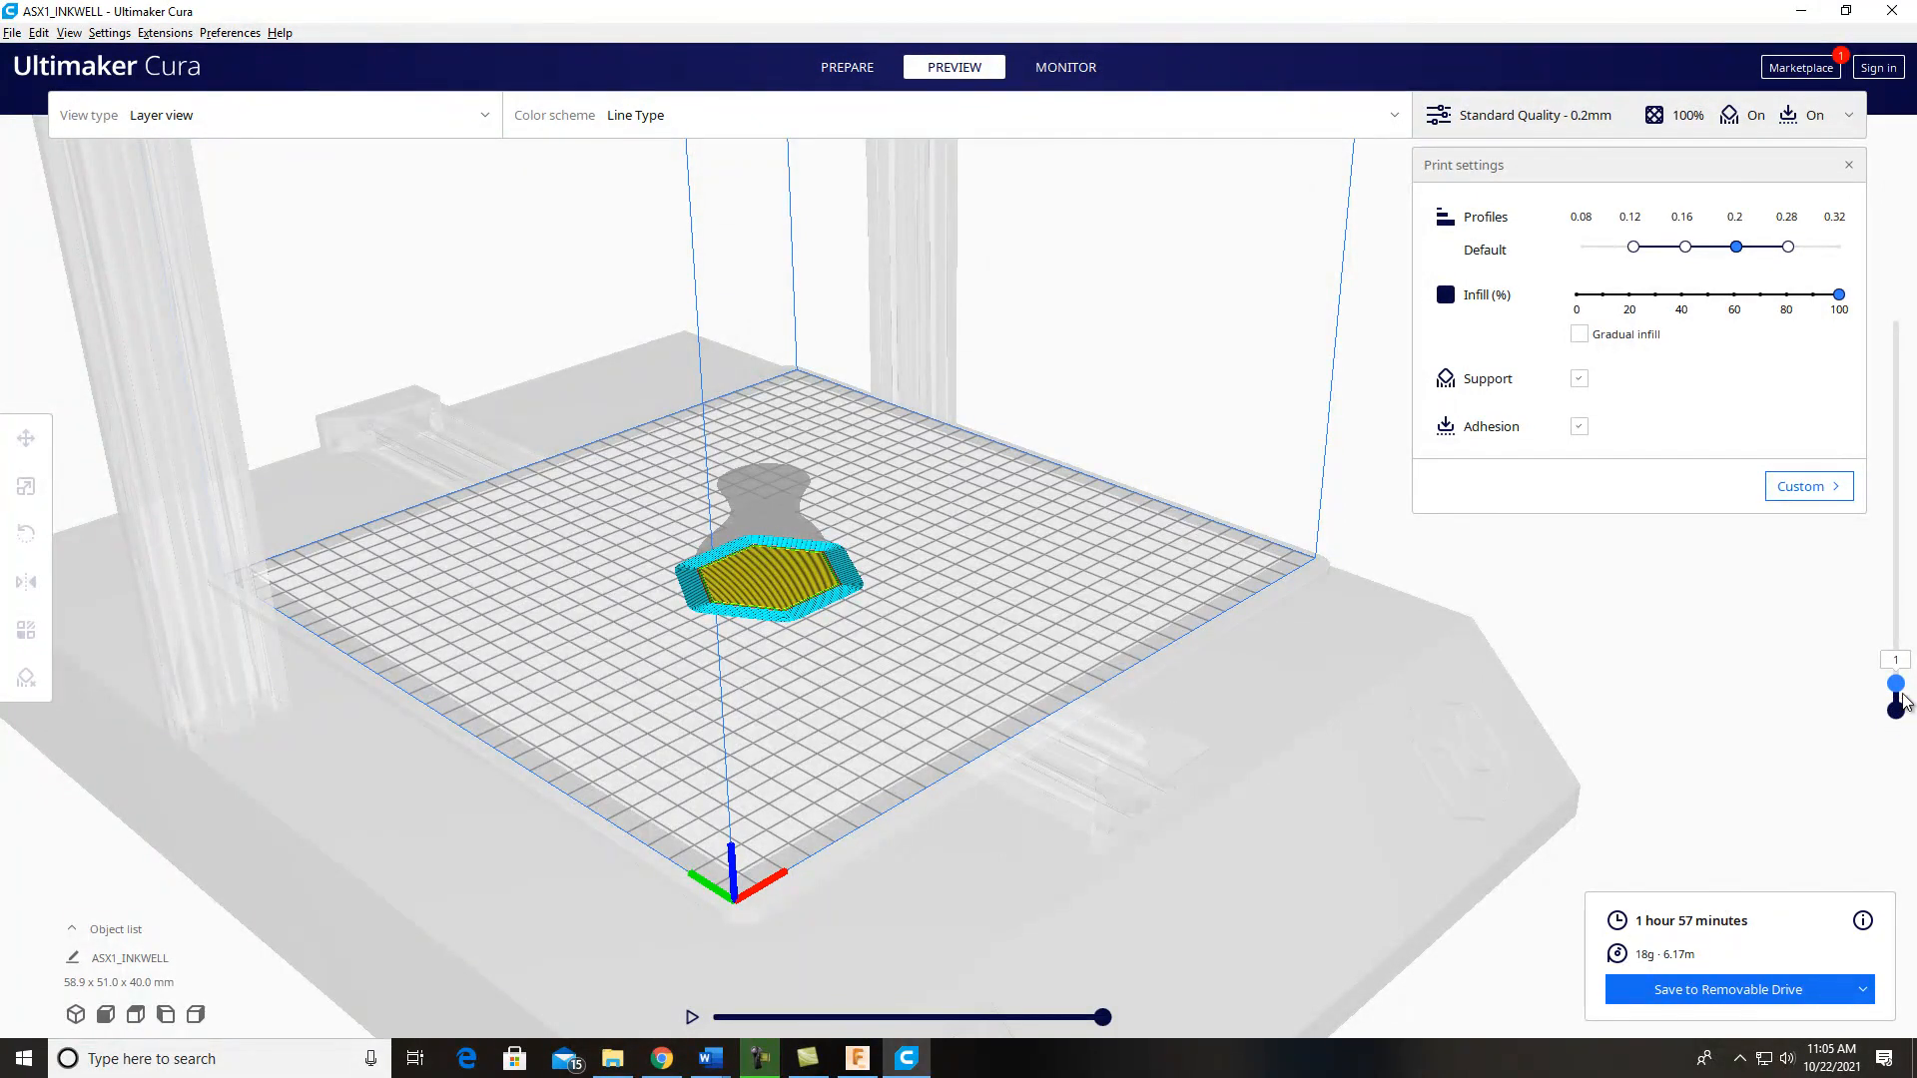
Step: Raise the displayed layers back up to layer 200 and try to save the sliced inkwell to the removable drive
drag(1896, 685, 1835, 294)
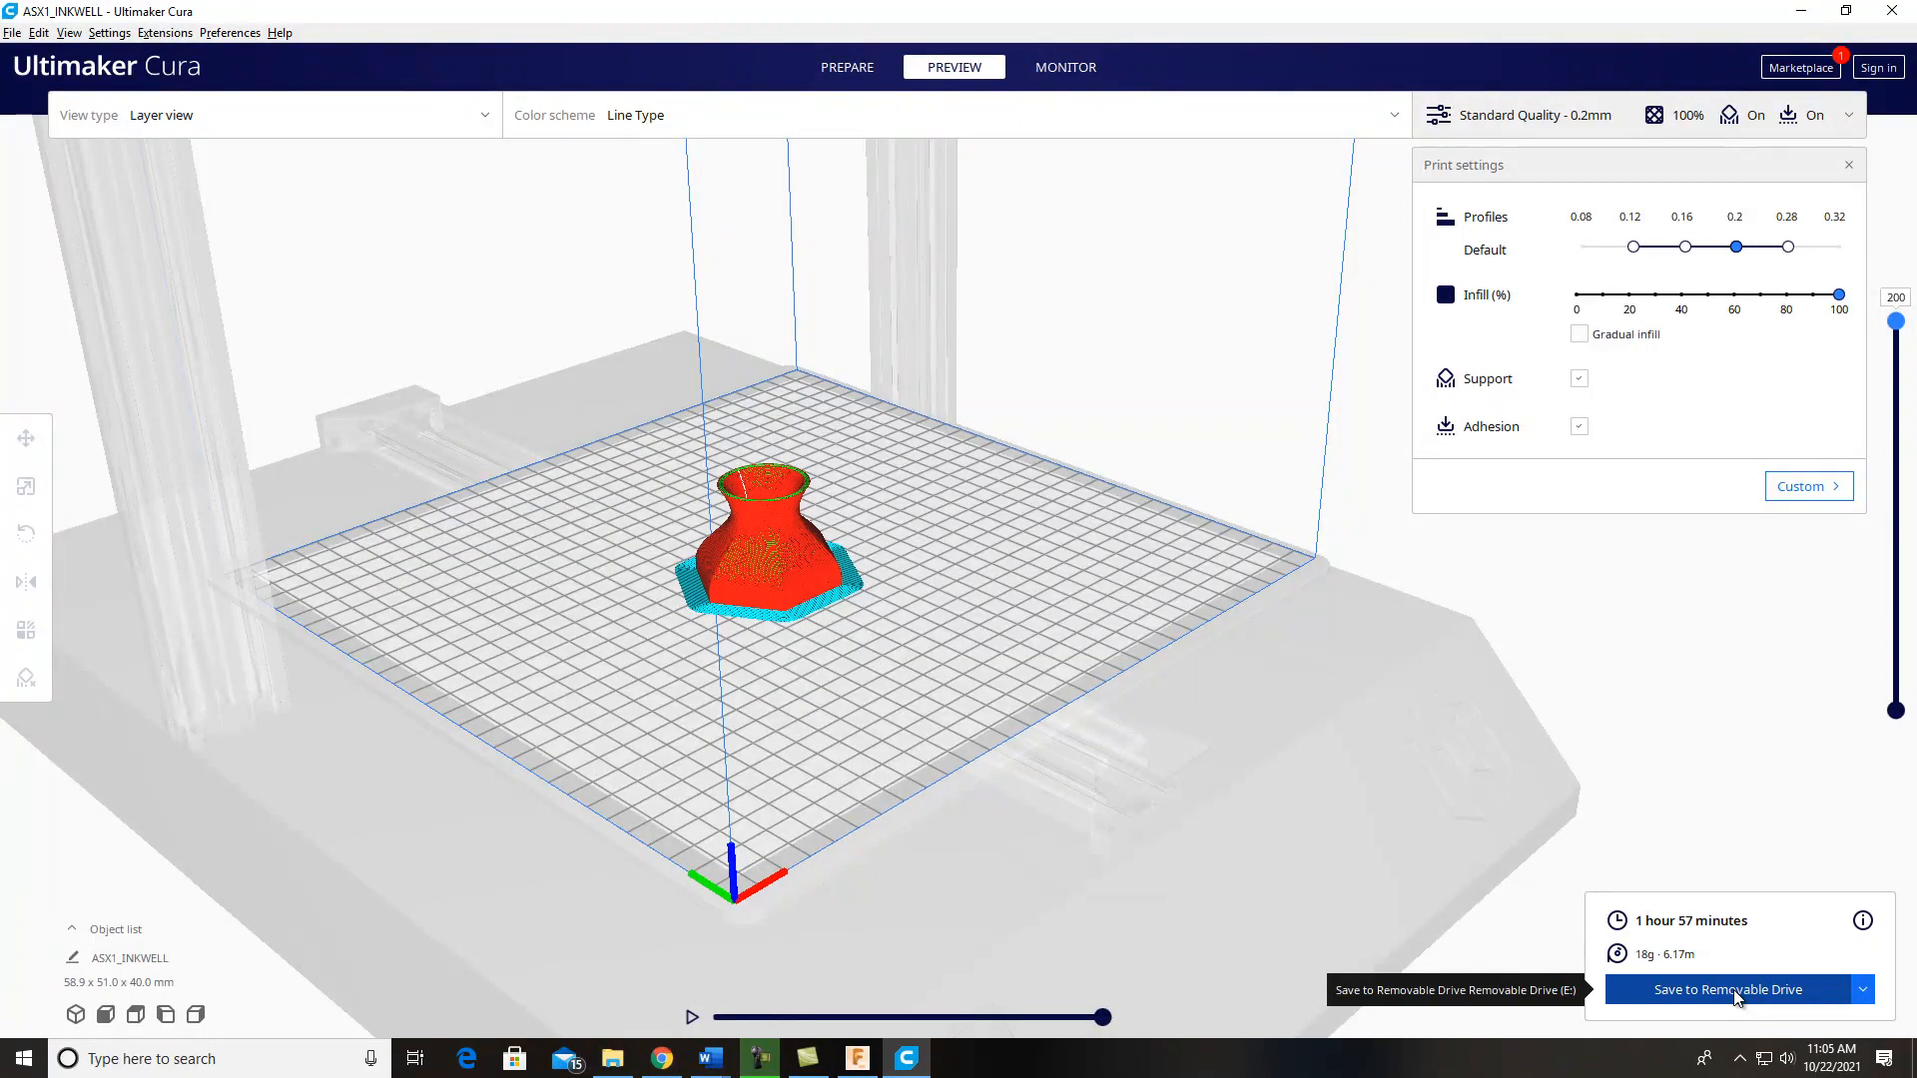
click(1862, 989)
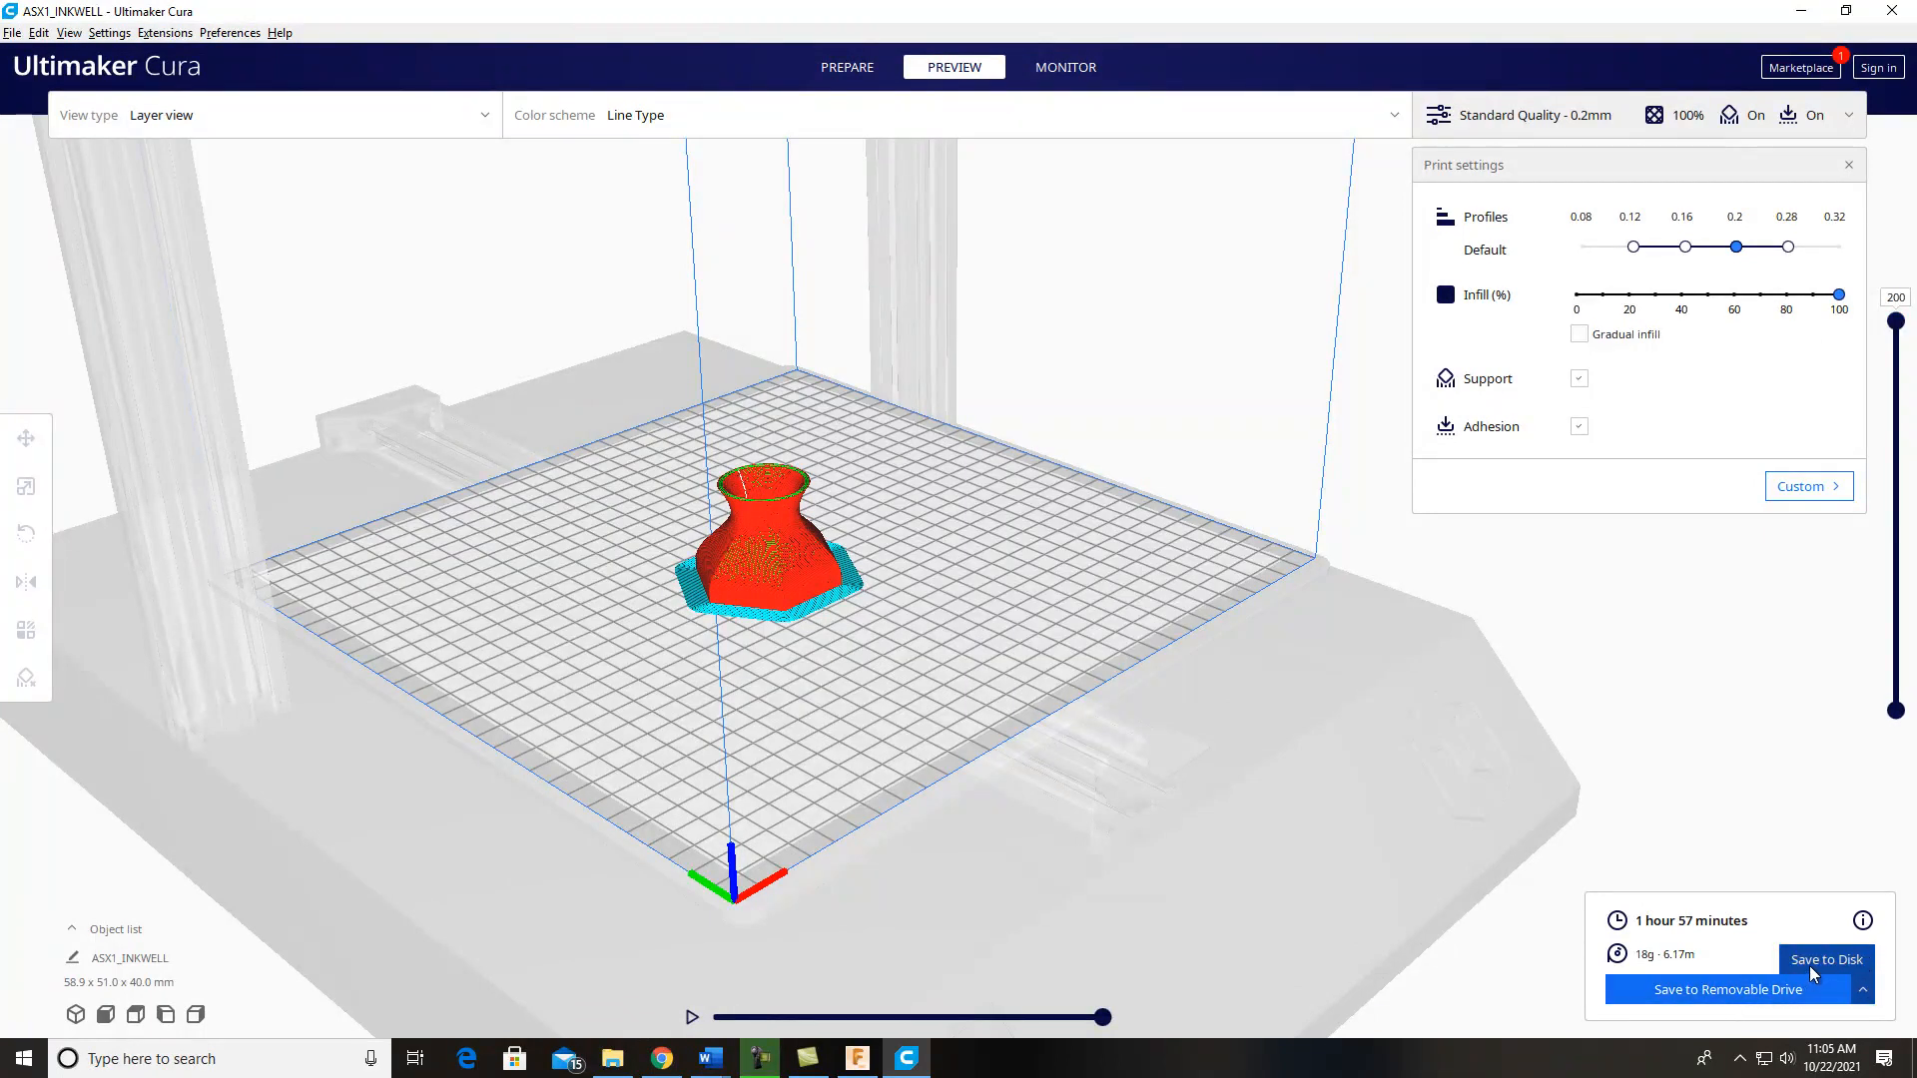
click(1713, 990)
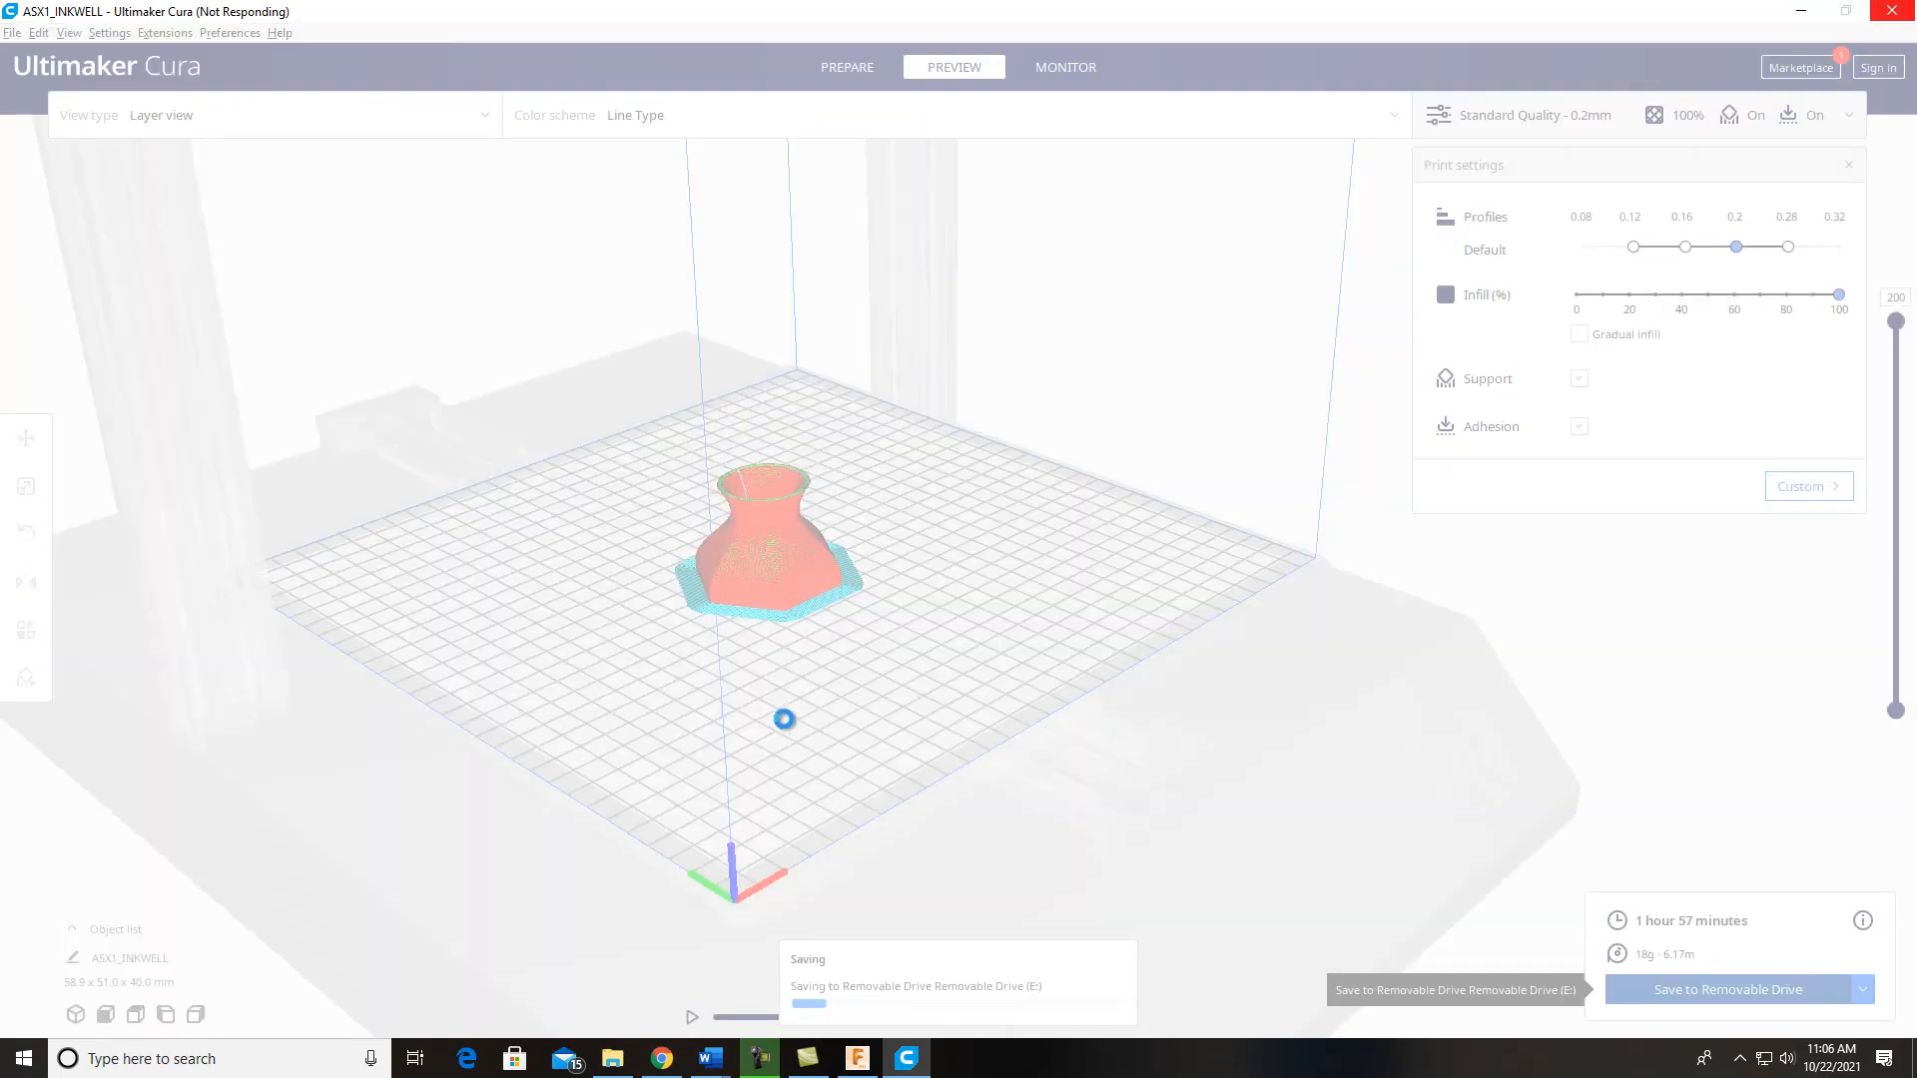
Step: Open Snipping Tool and capture a rectangular snip of the fully layered inkwell on the build plate
click(197, 1060)
text(snipping)
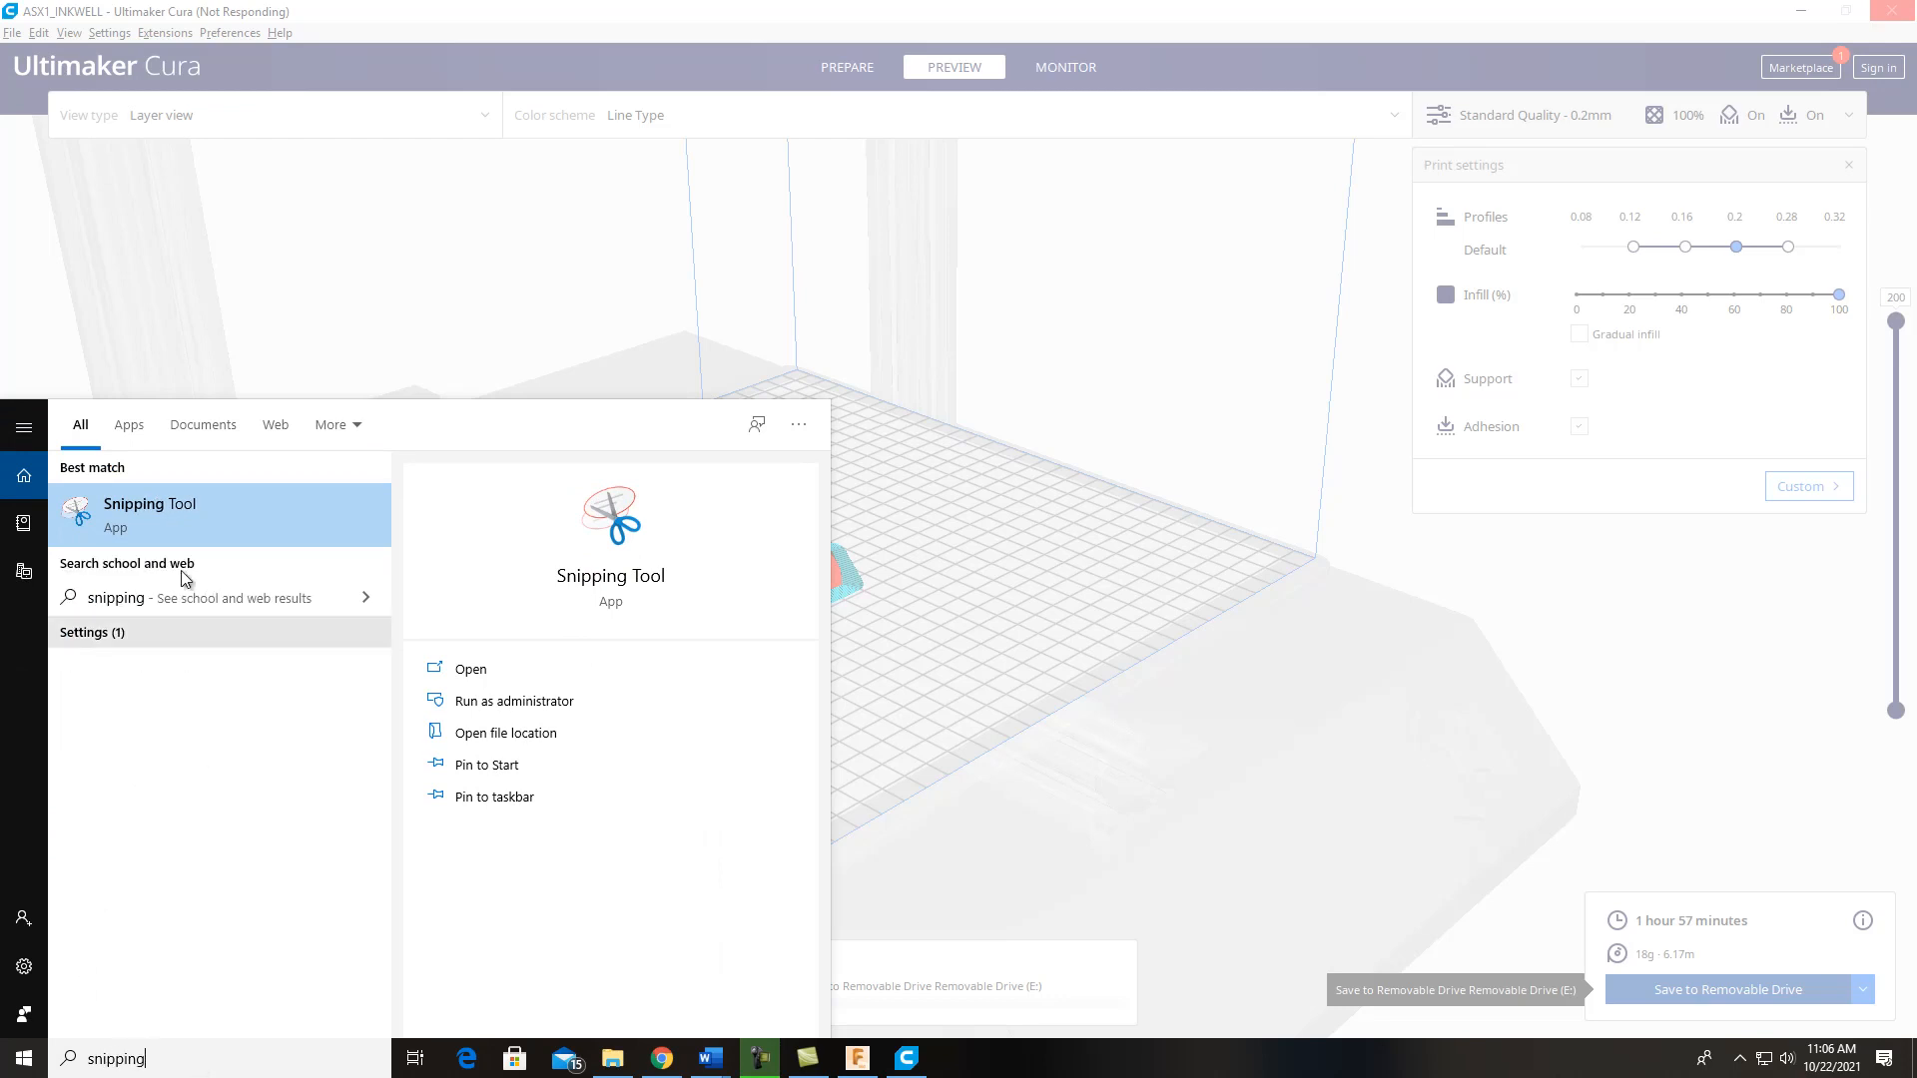
click(172, 509)
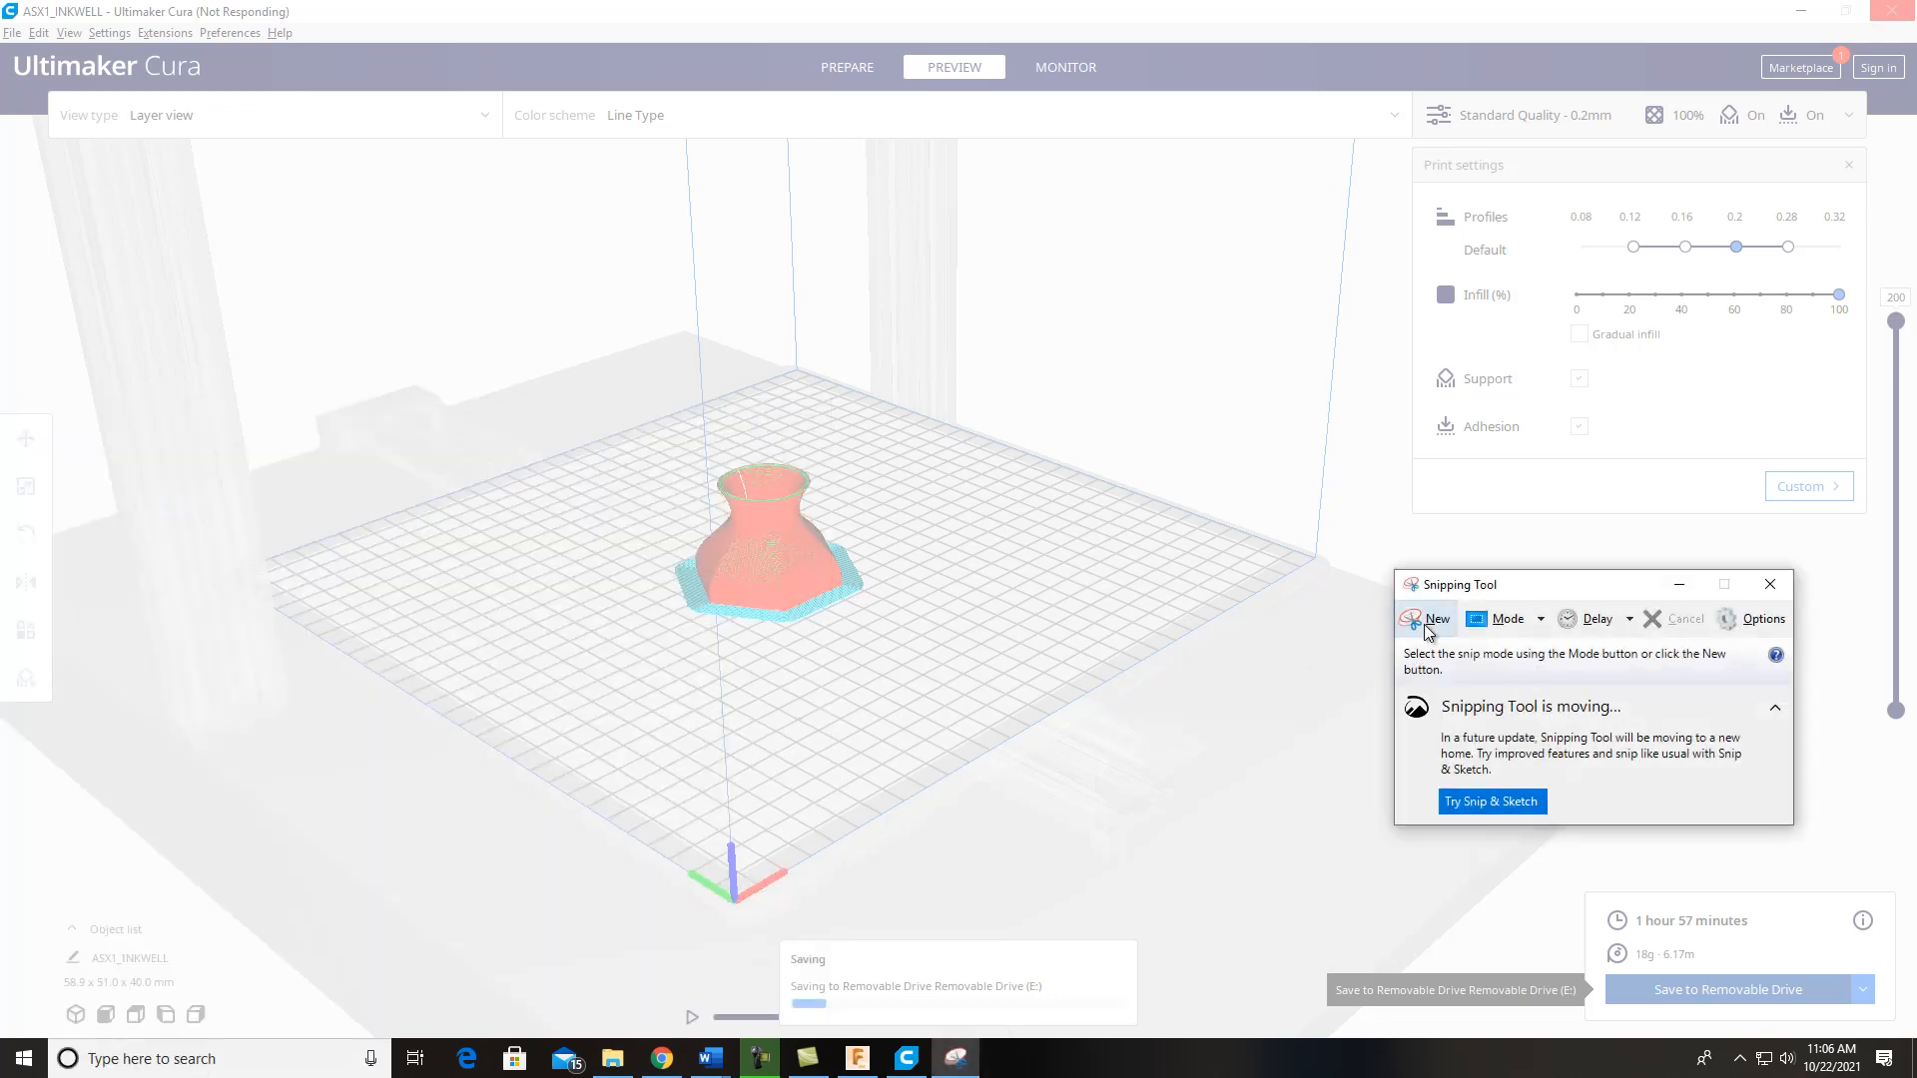
click(1427, 619)
drag(581, 408, 964, 711)
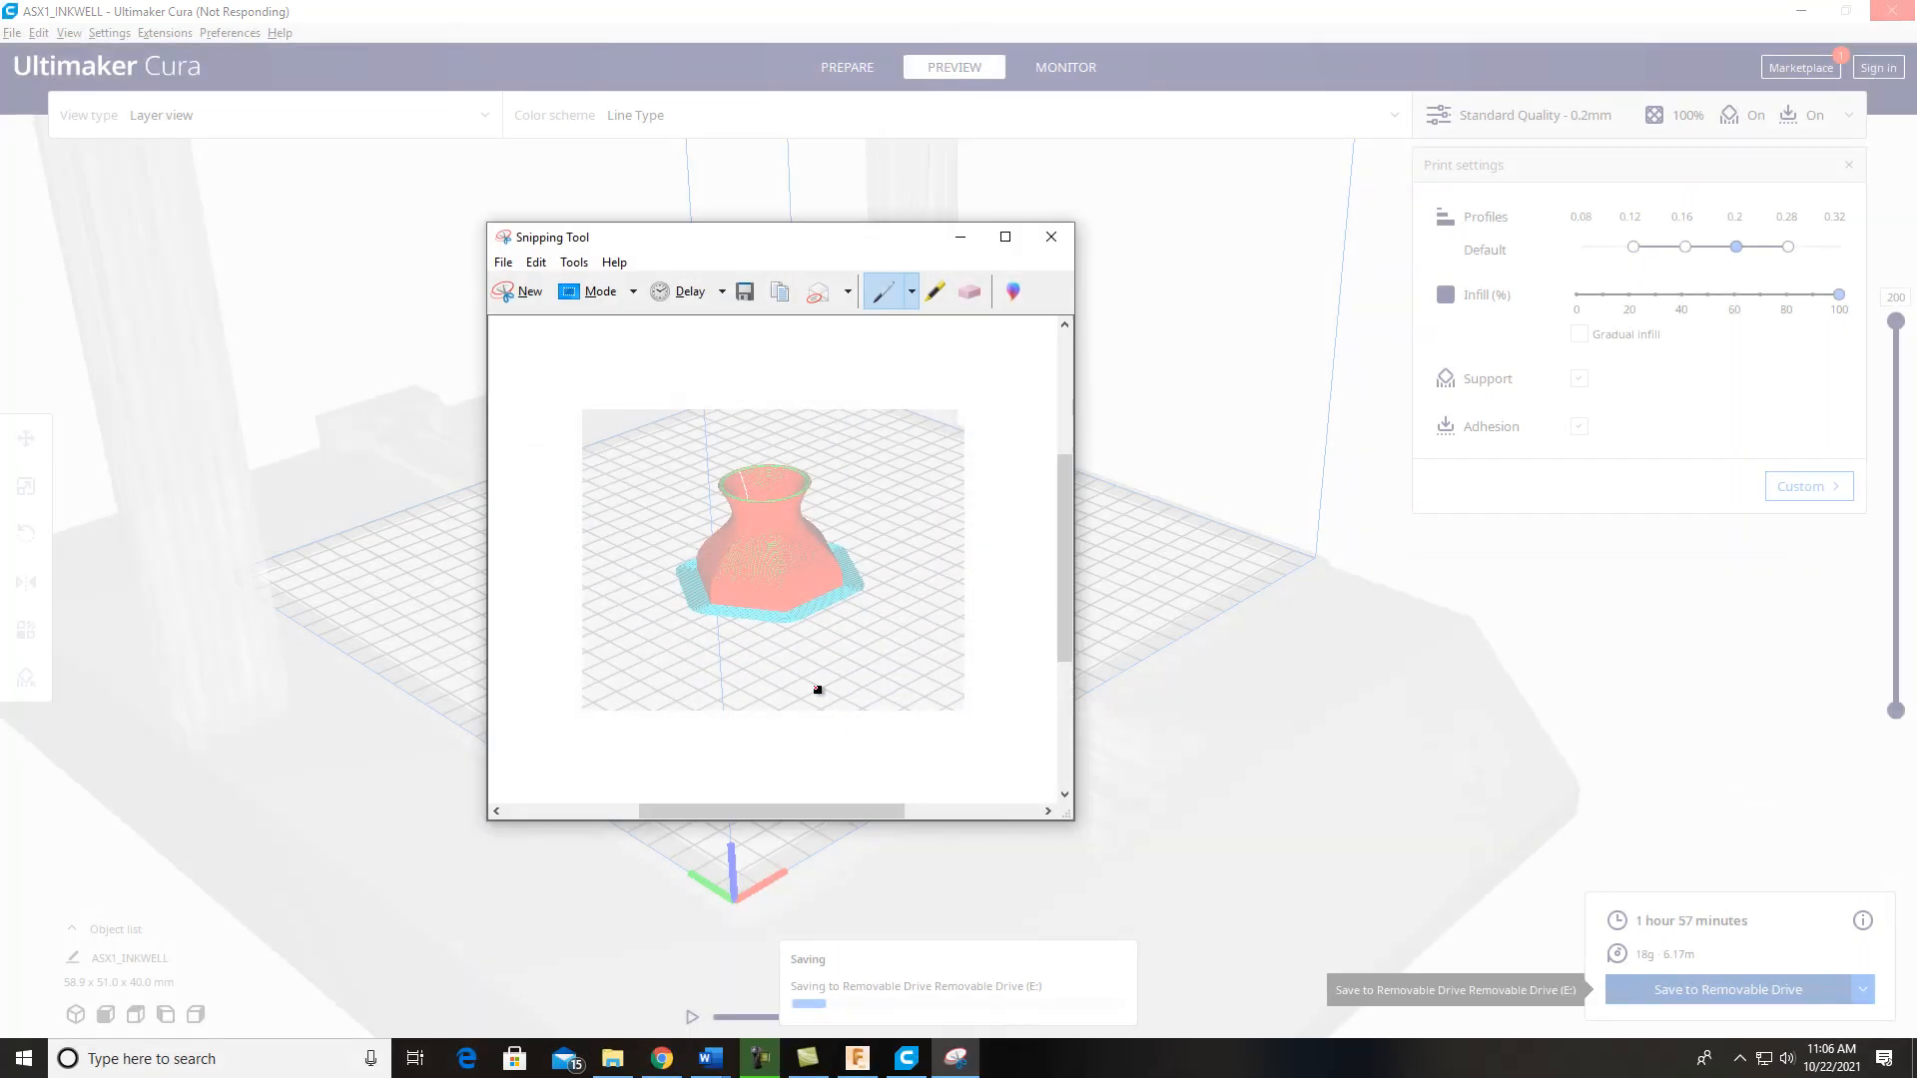
Step: Save the snip as a PNG named "DPT 100 Project 7B Cura Slicer 1" in the DPT 100 folder and close Snipping Tool
click(503, 264)
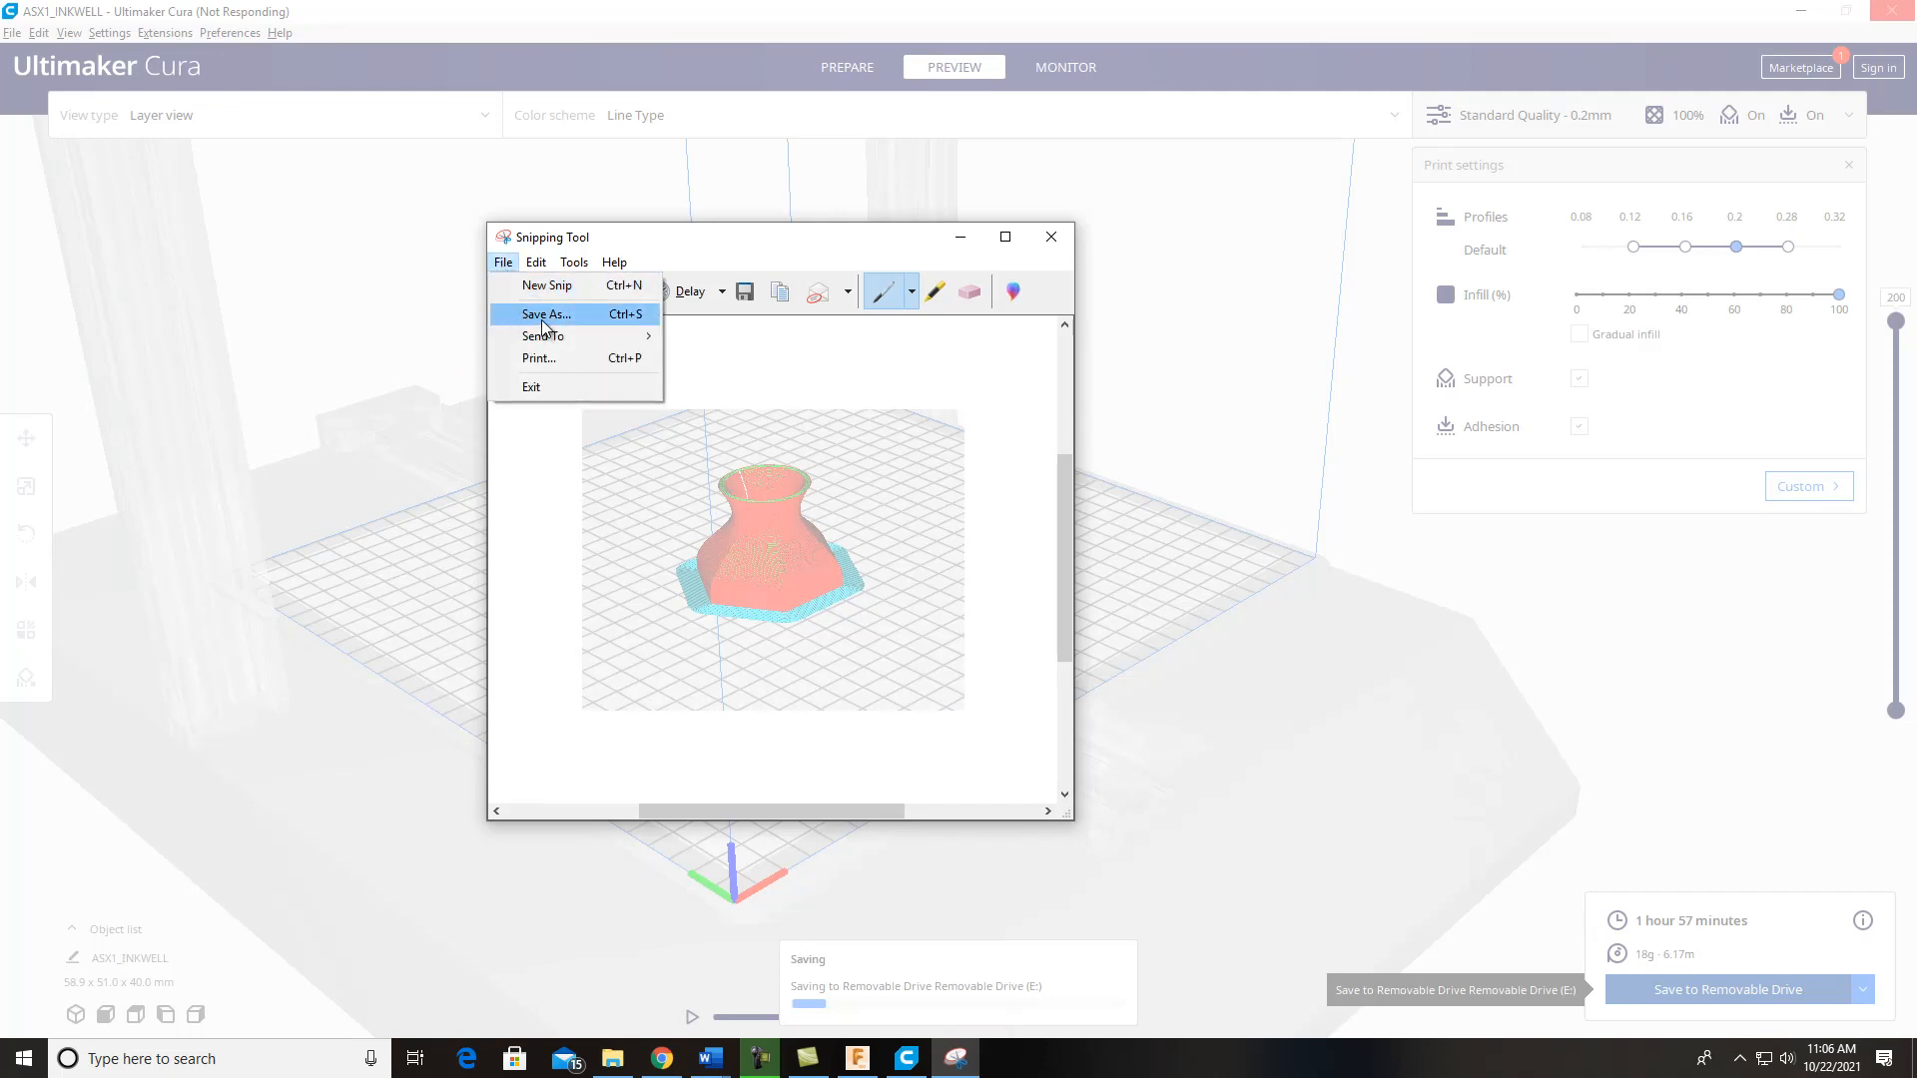
click(542, 321)
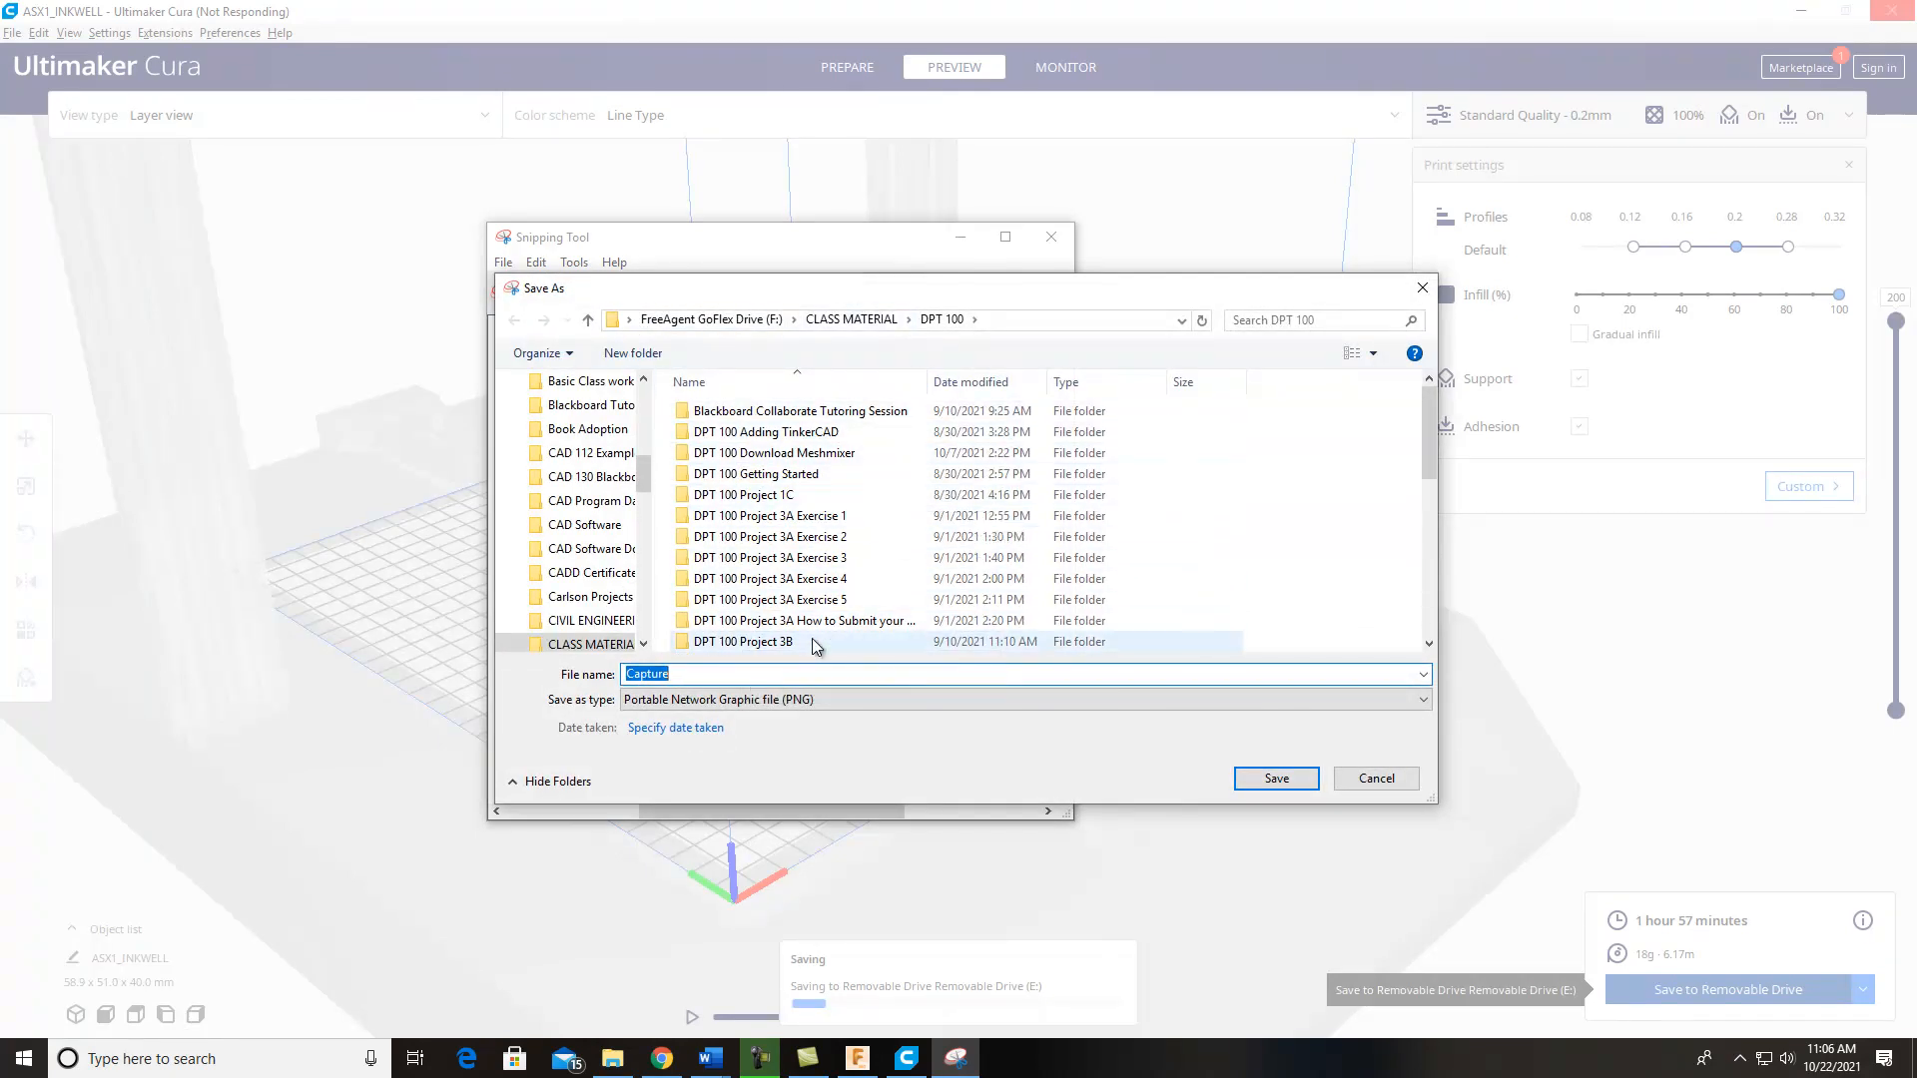
text(DPT 100)
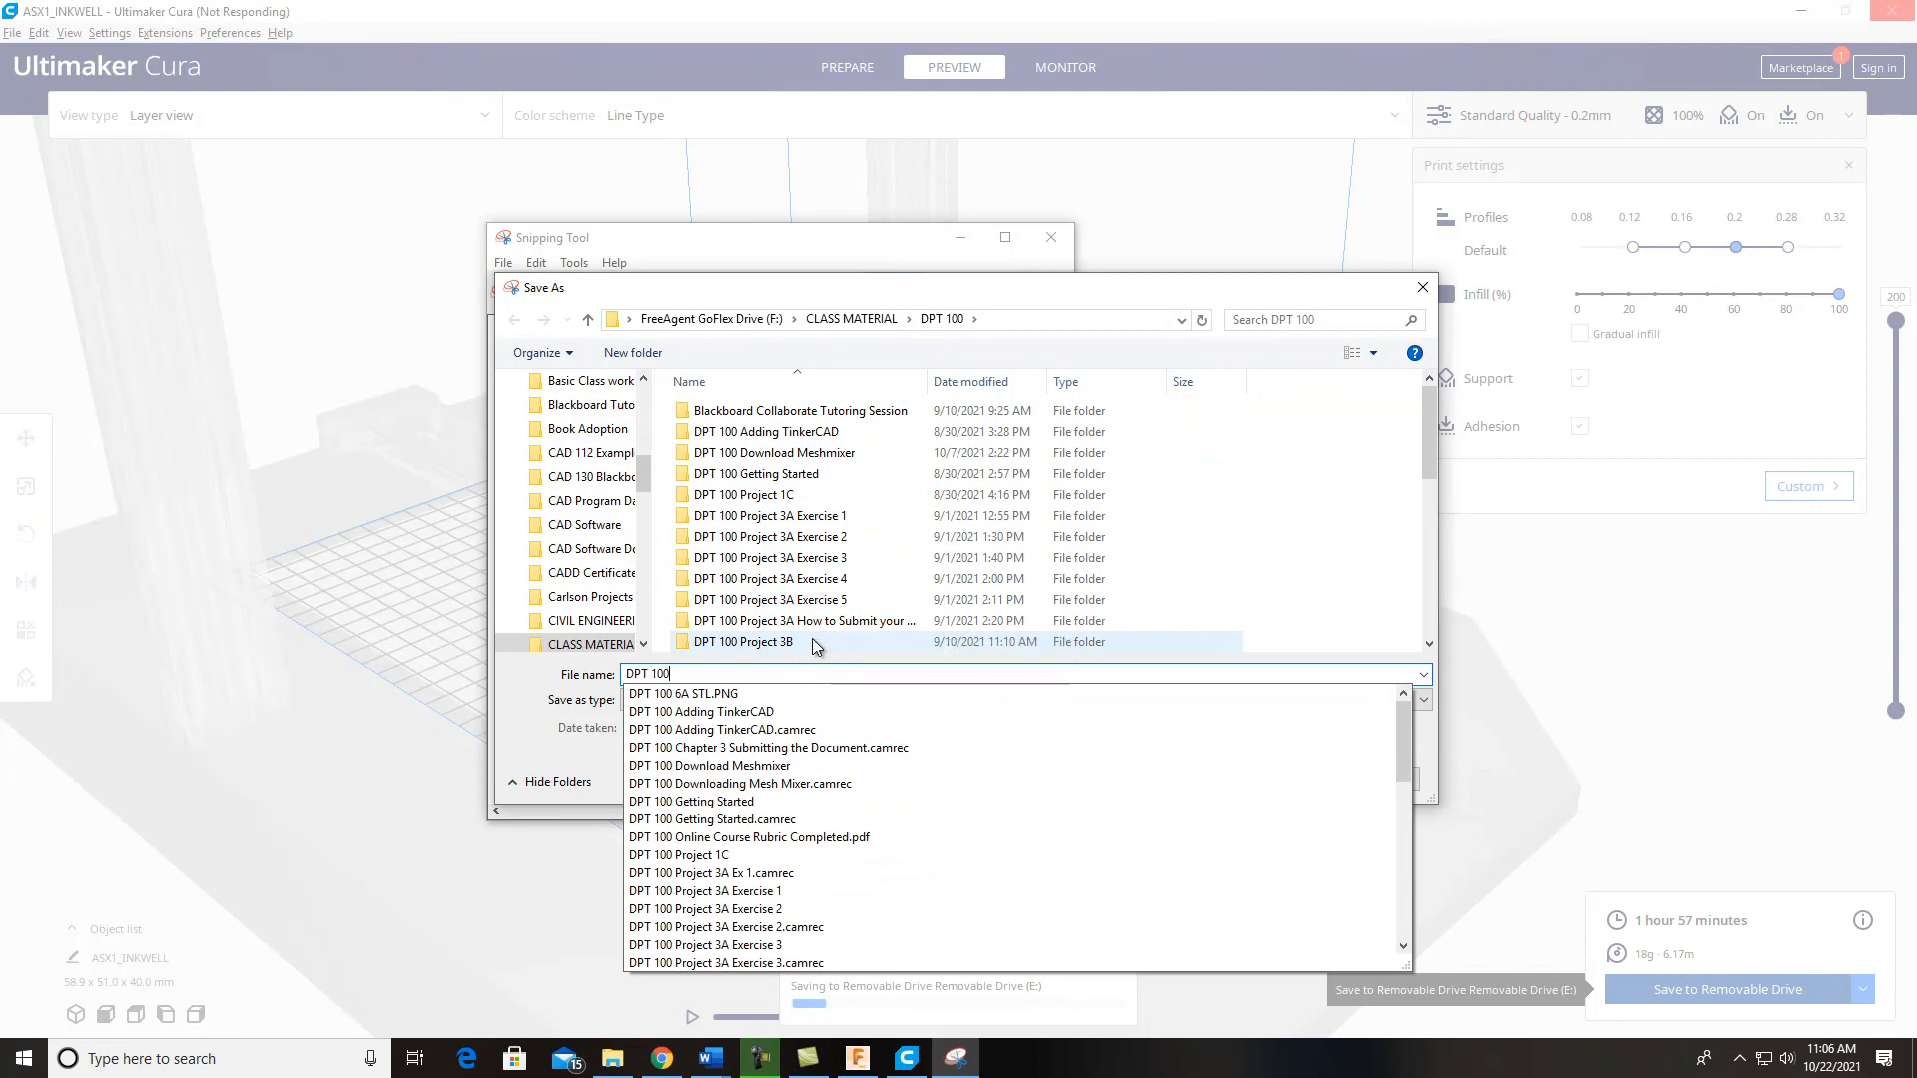
text( Project)
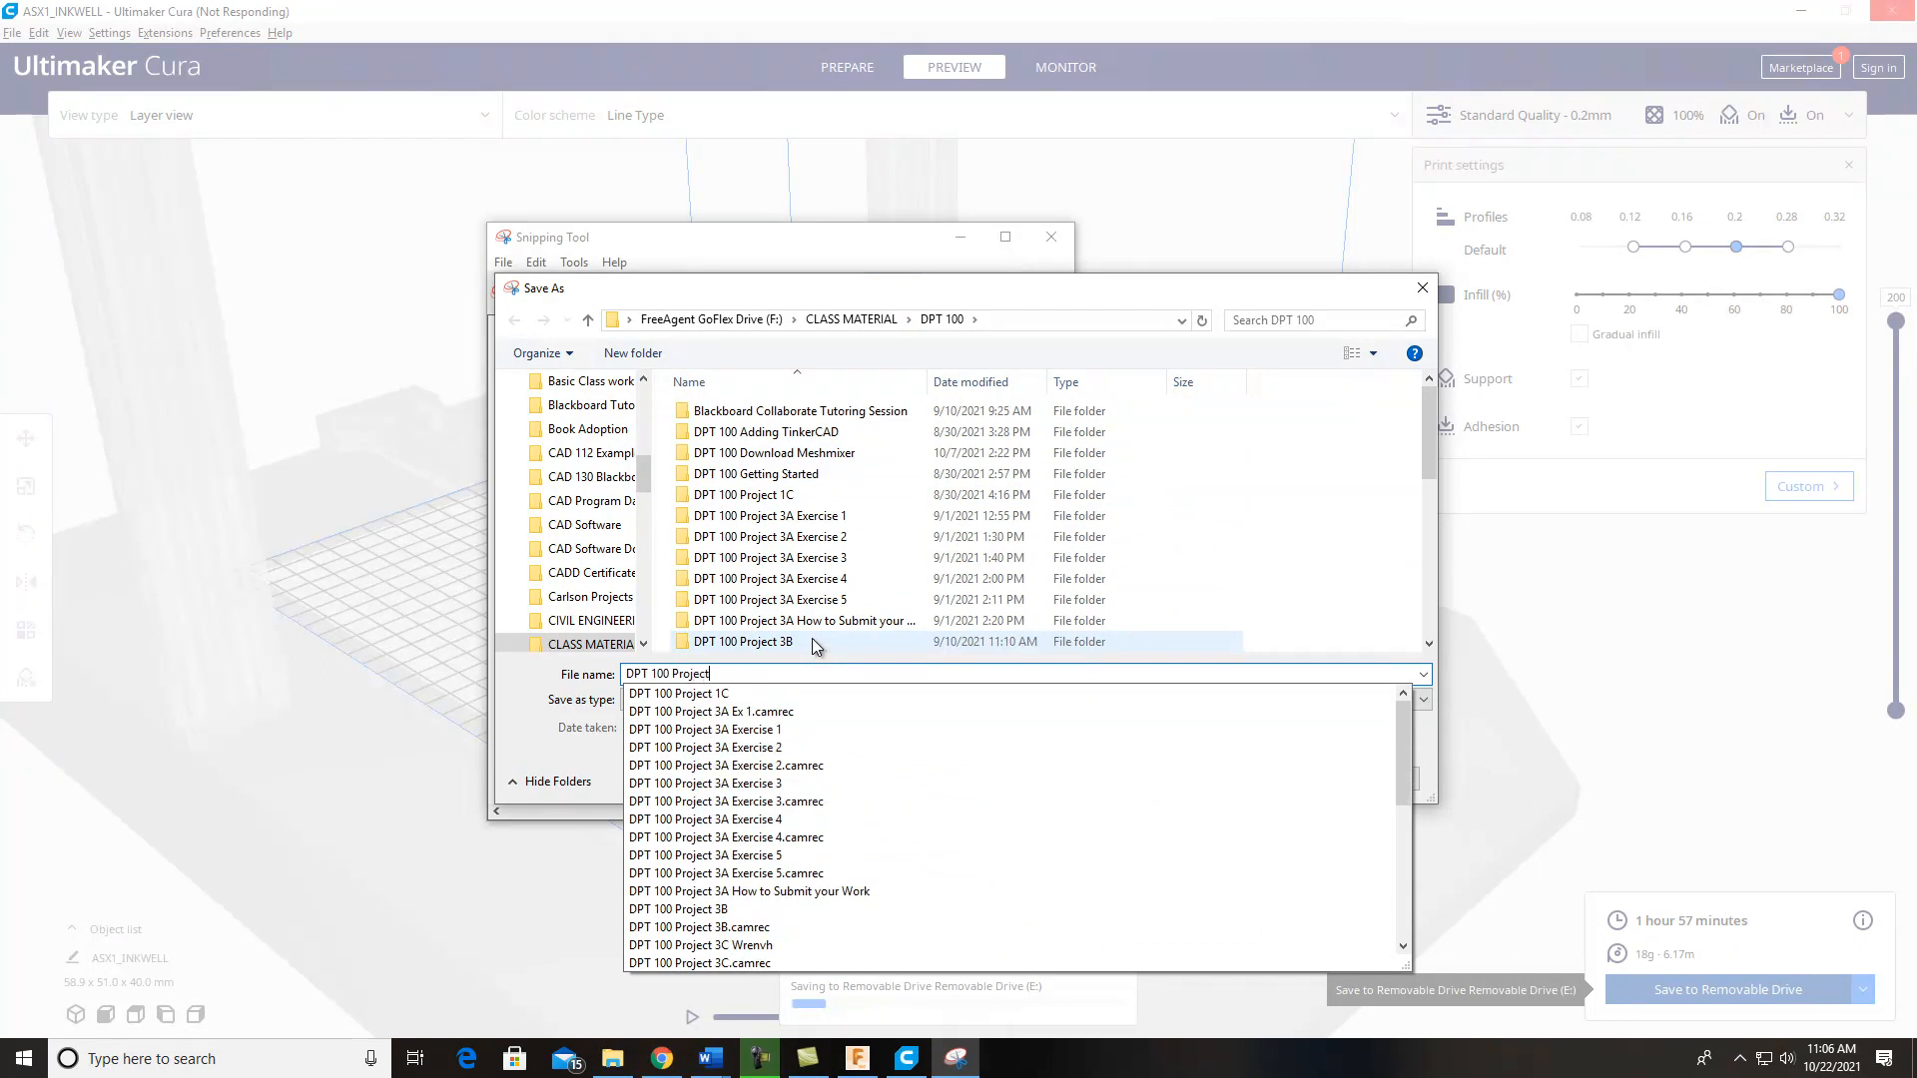
text( 7B)
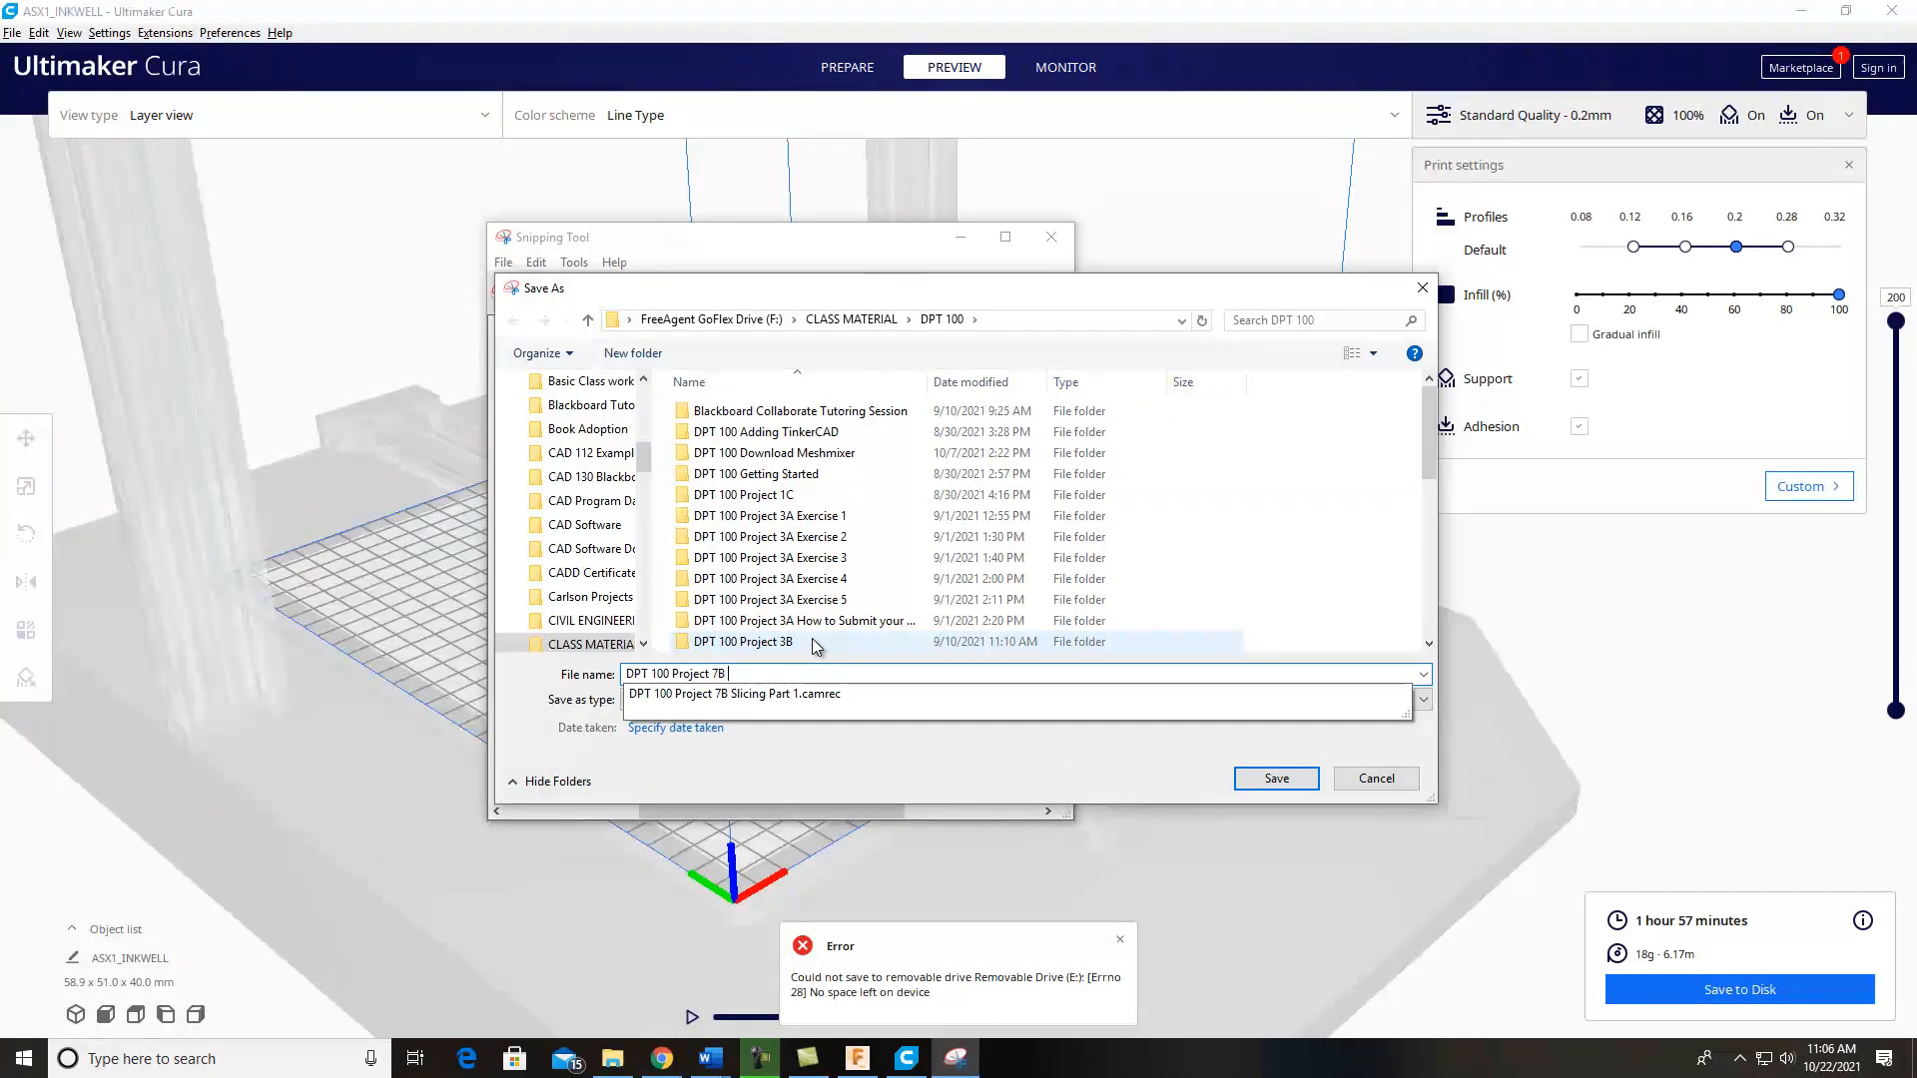
text( Cura S)
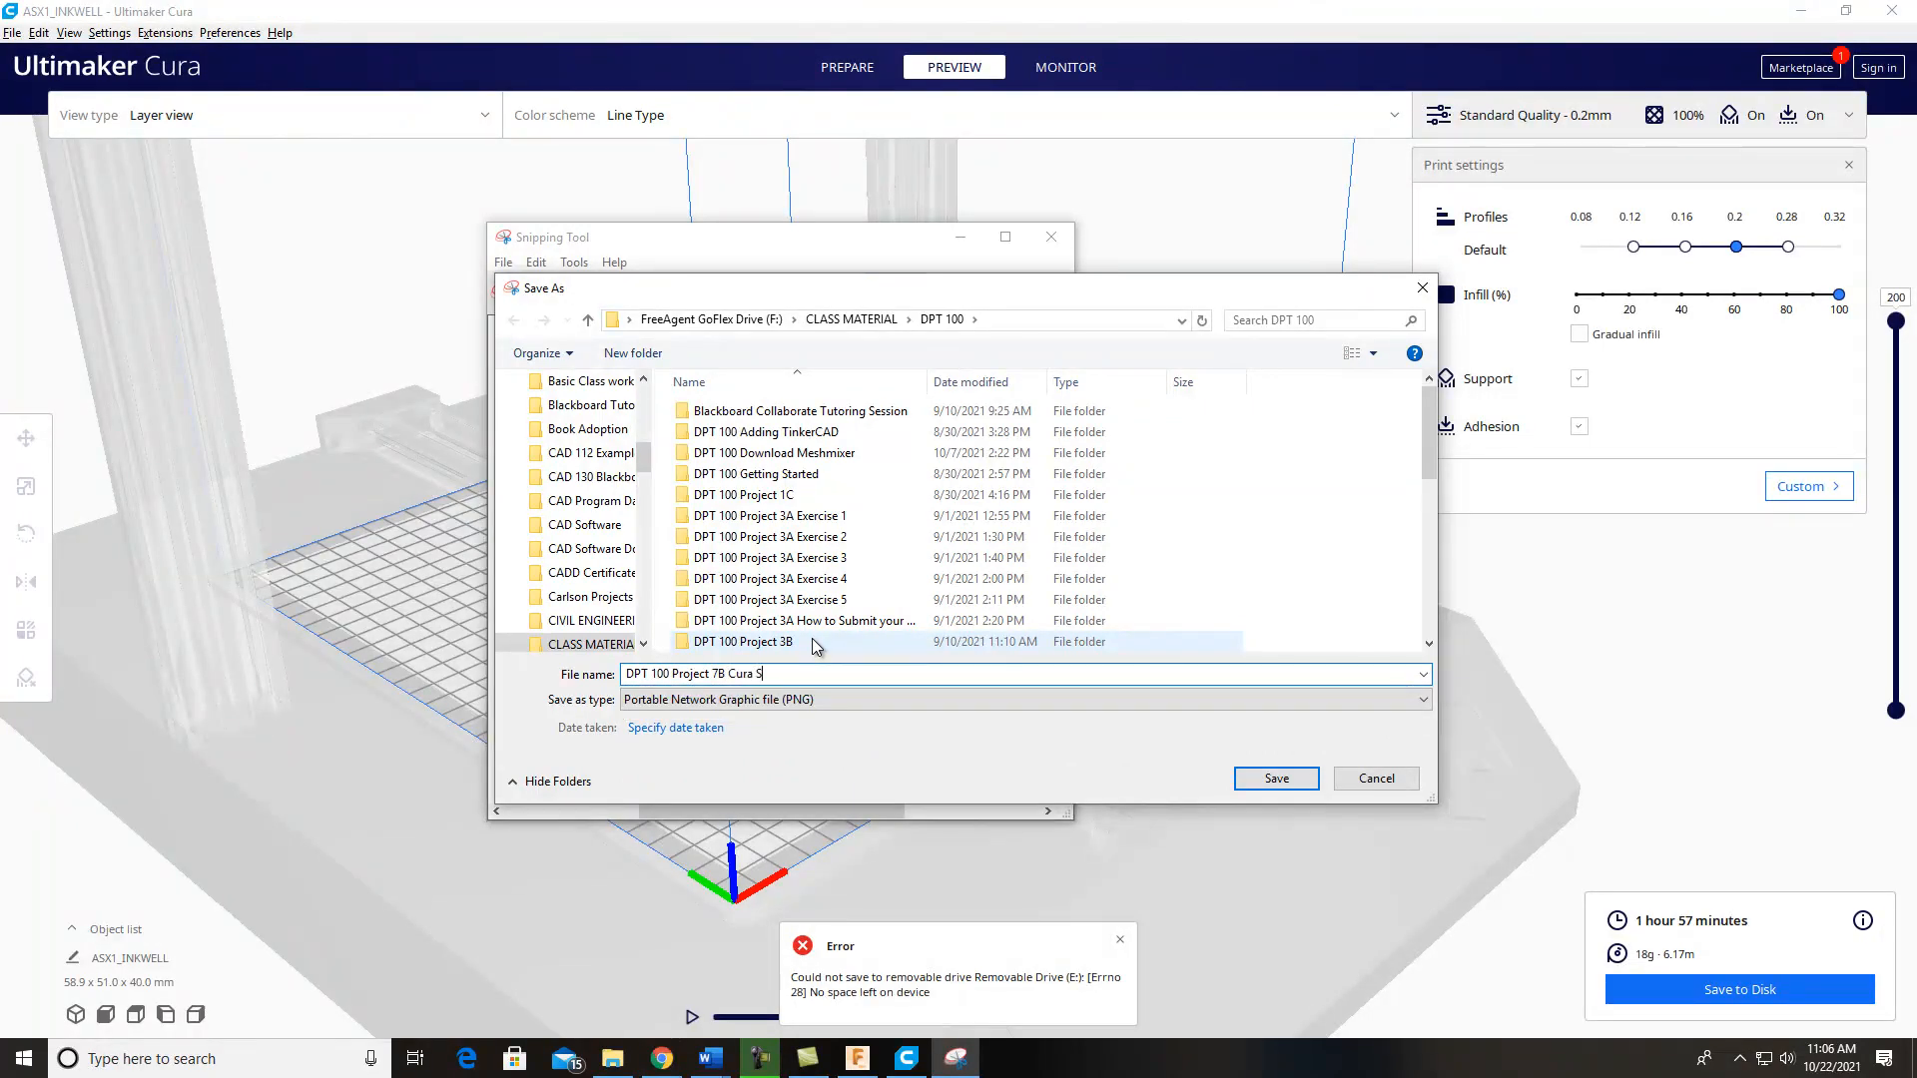
text(licer 1)
click(1318, 786)
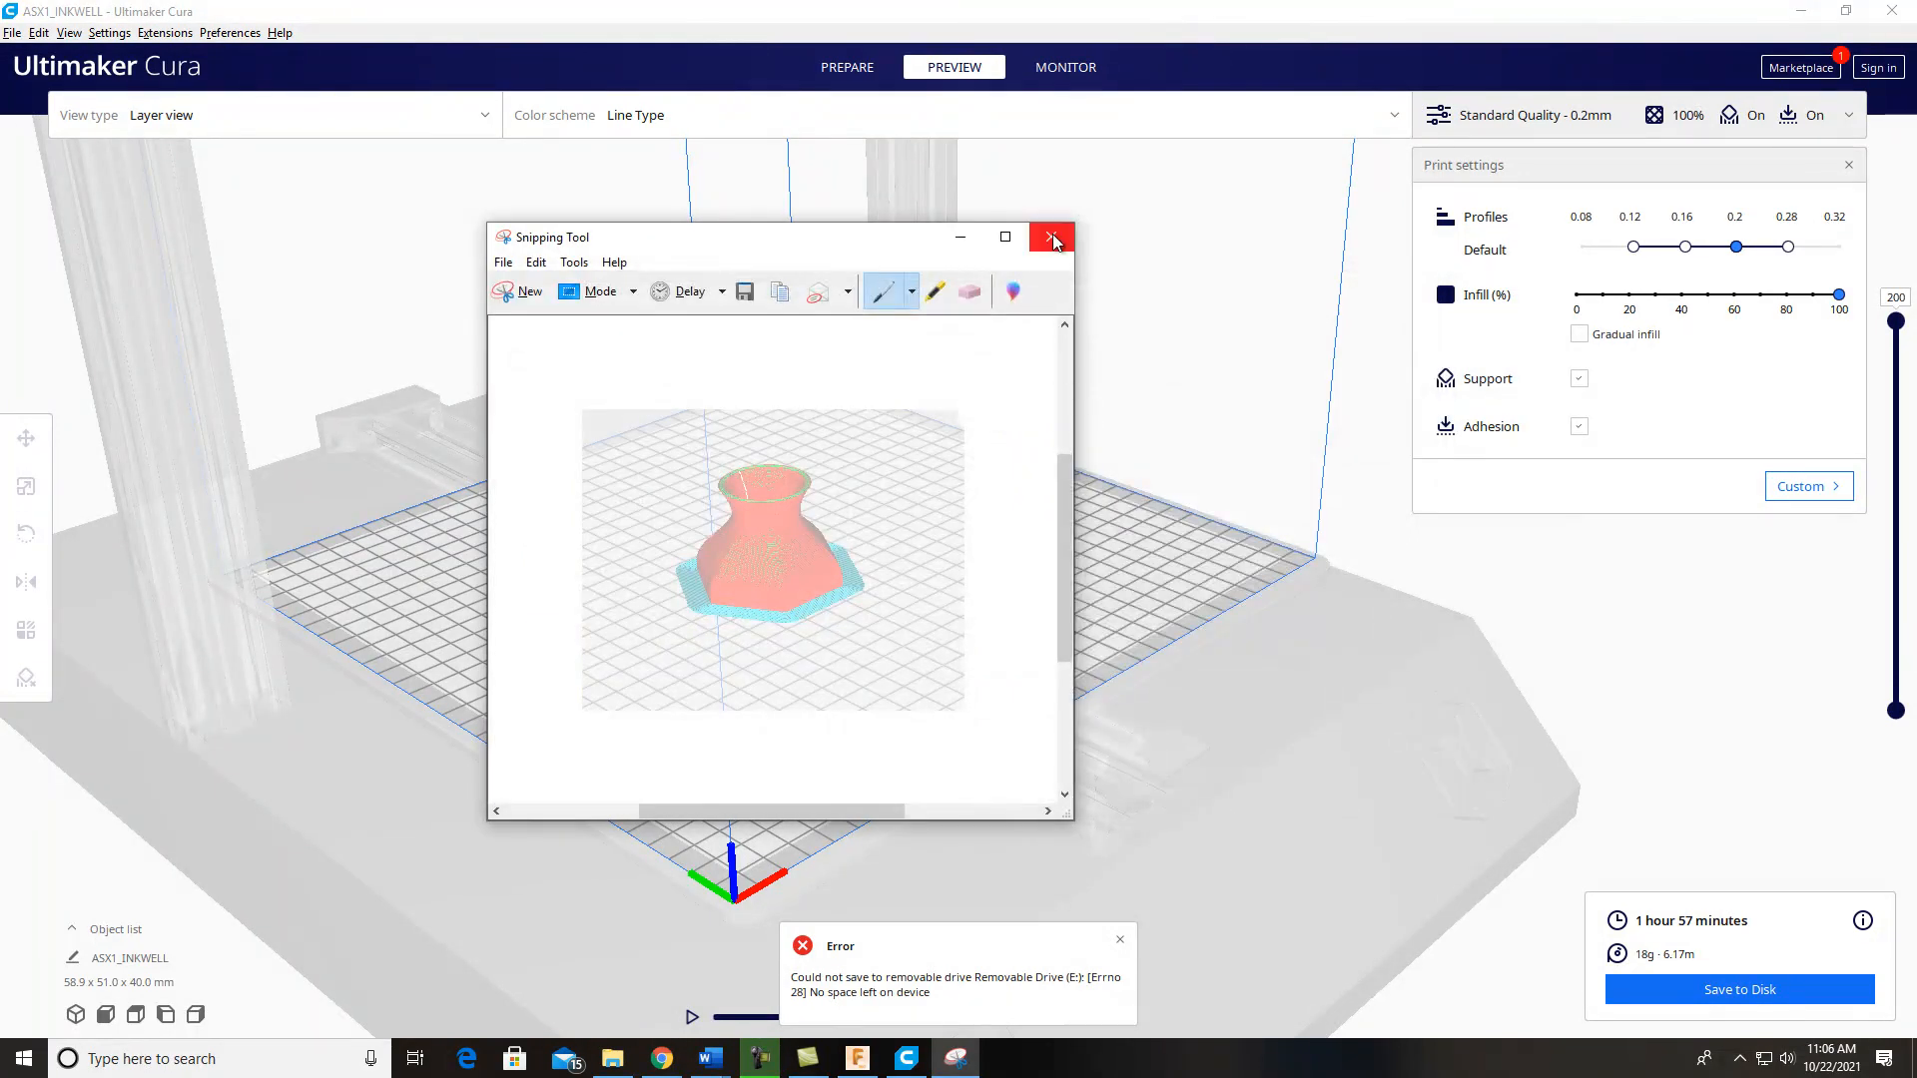
click(1055, 239)
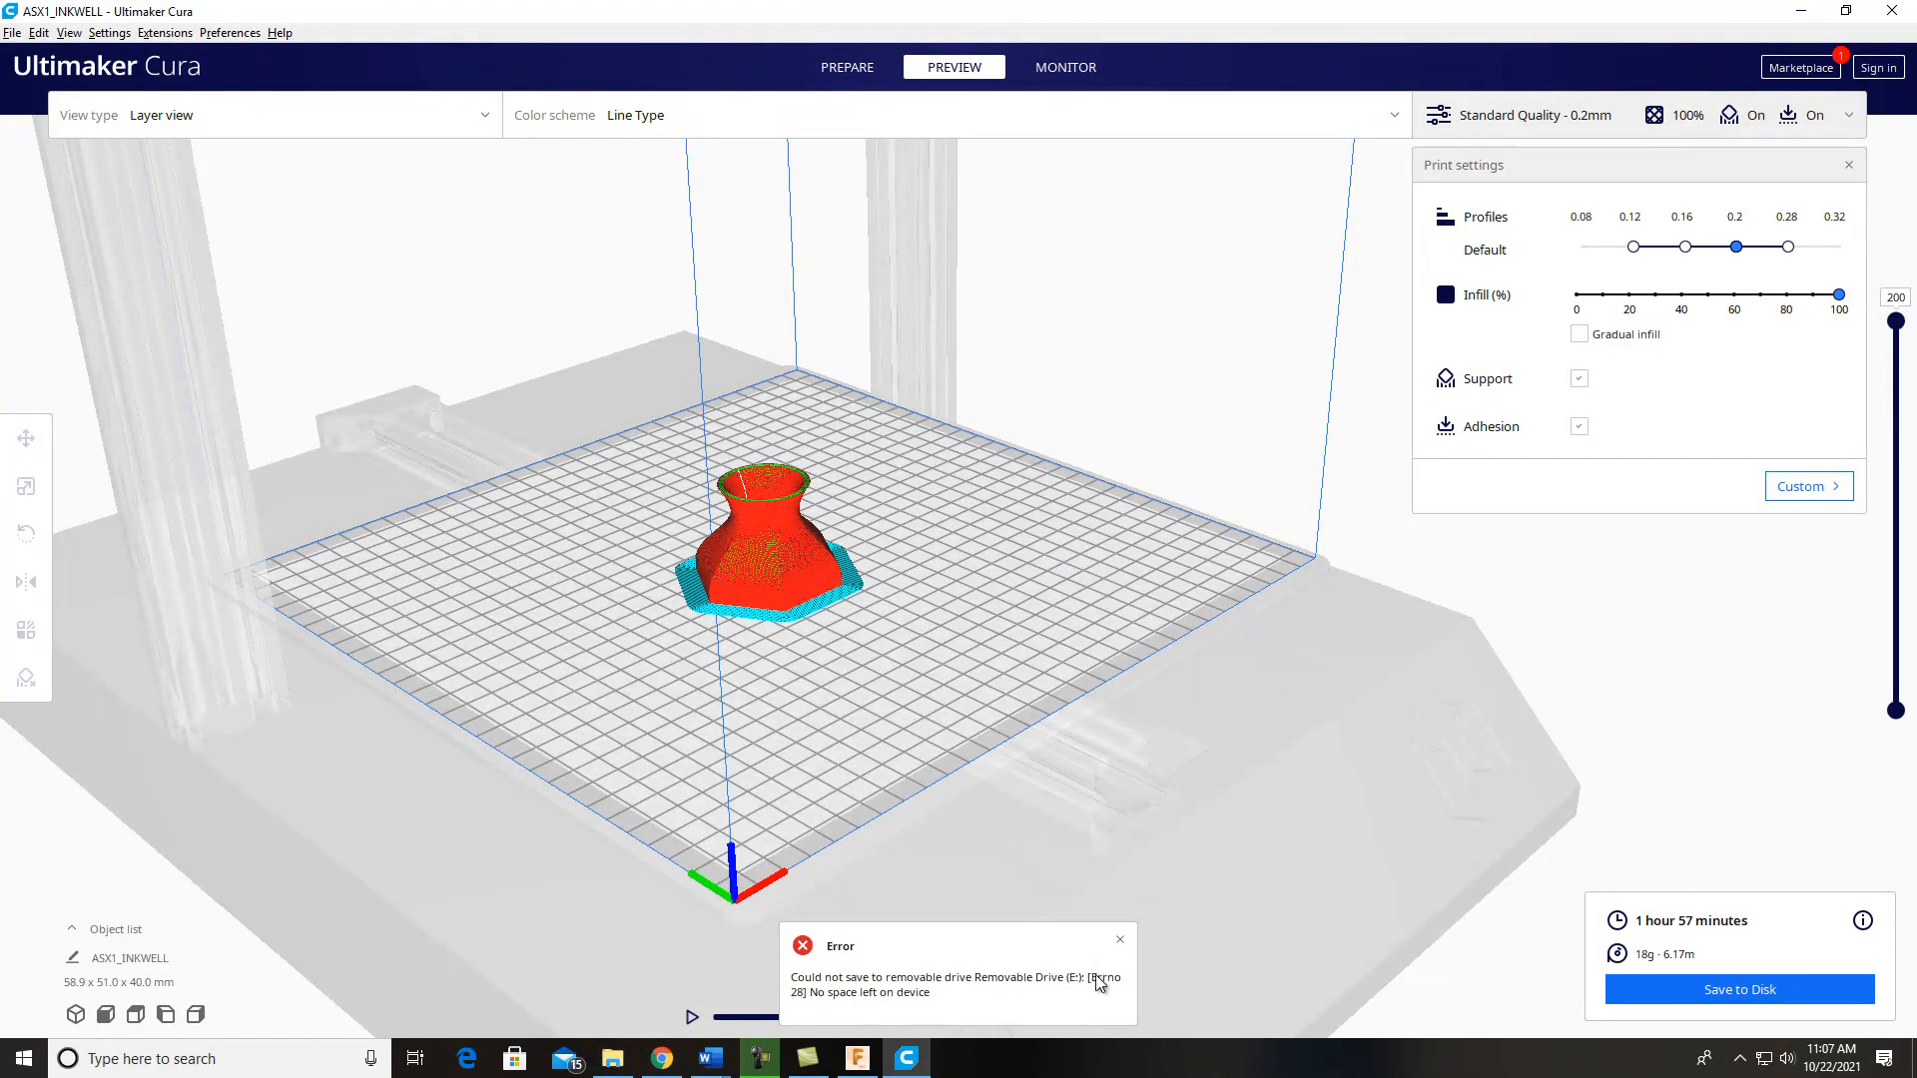
Step: Dismiss the save error, play the top layer's toolpath simulation, and lower the displayed layers to layer 78
click(1120, 940)
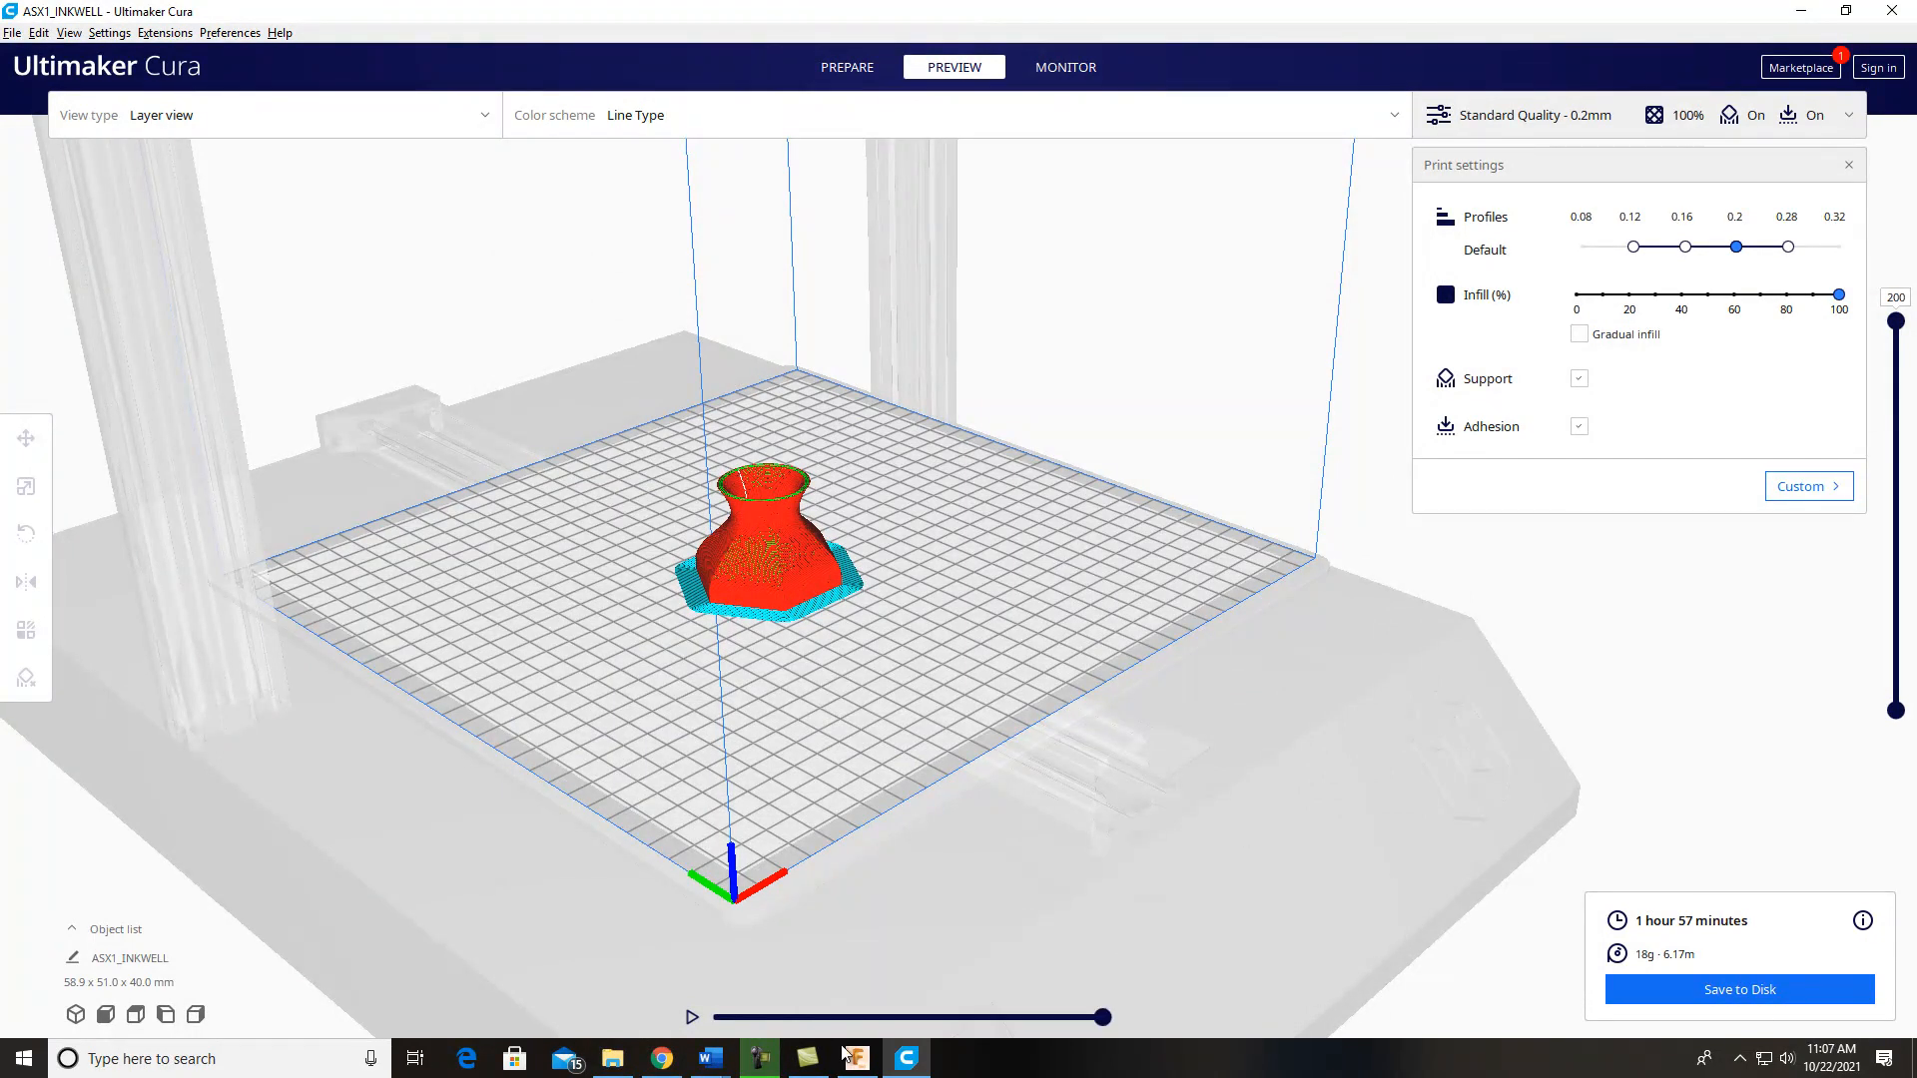
drag(1102, 1017, 696, 1020)
click(692, 1017)
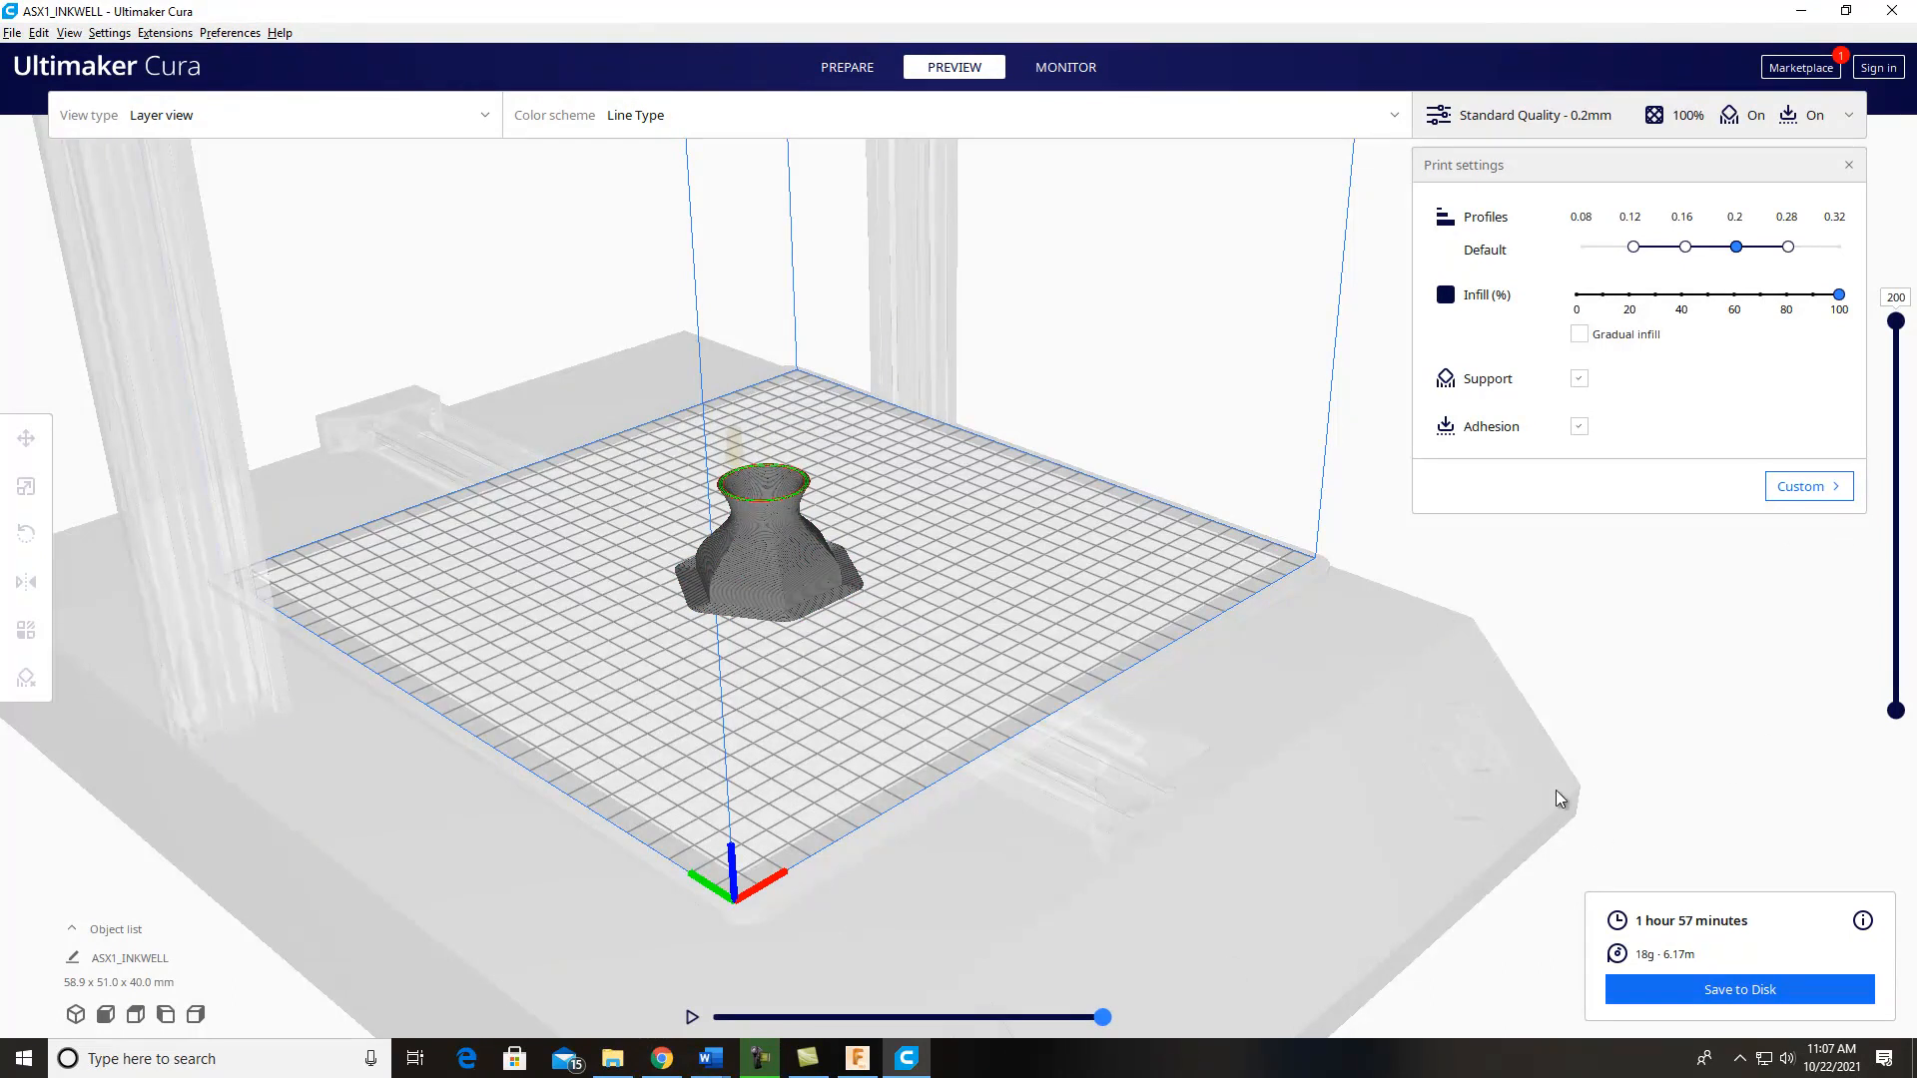
drag(1896, 329, 1900, 562)
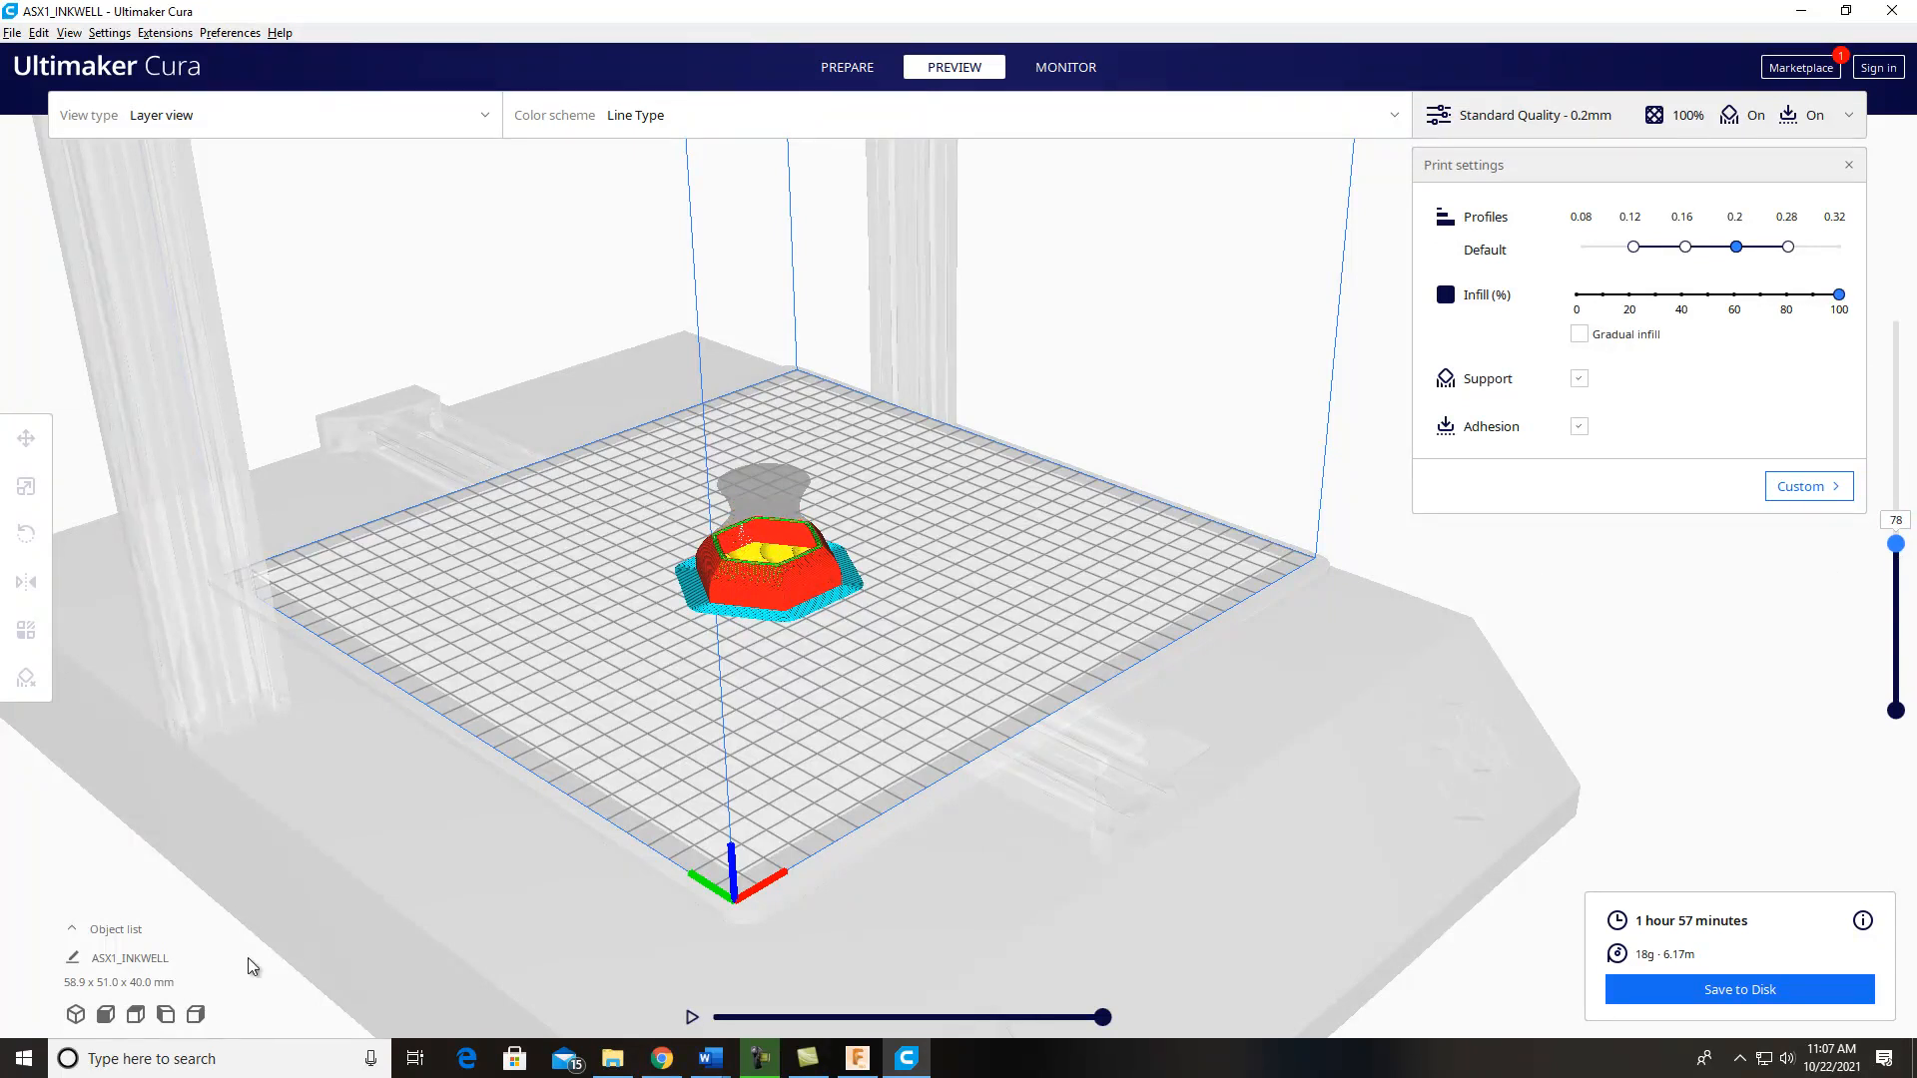
Step: Open Snipping Tool again and capture a rectangular snip of the inkwell cut off at layer 78
click(189, 1061)
text(snipping)
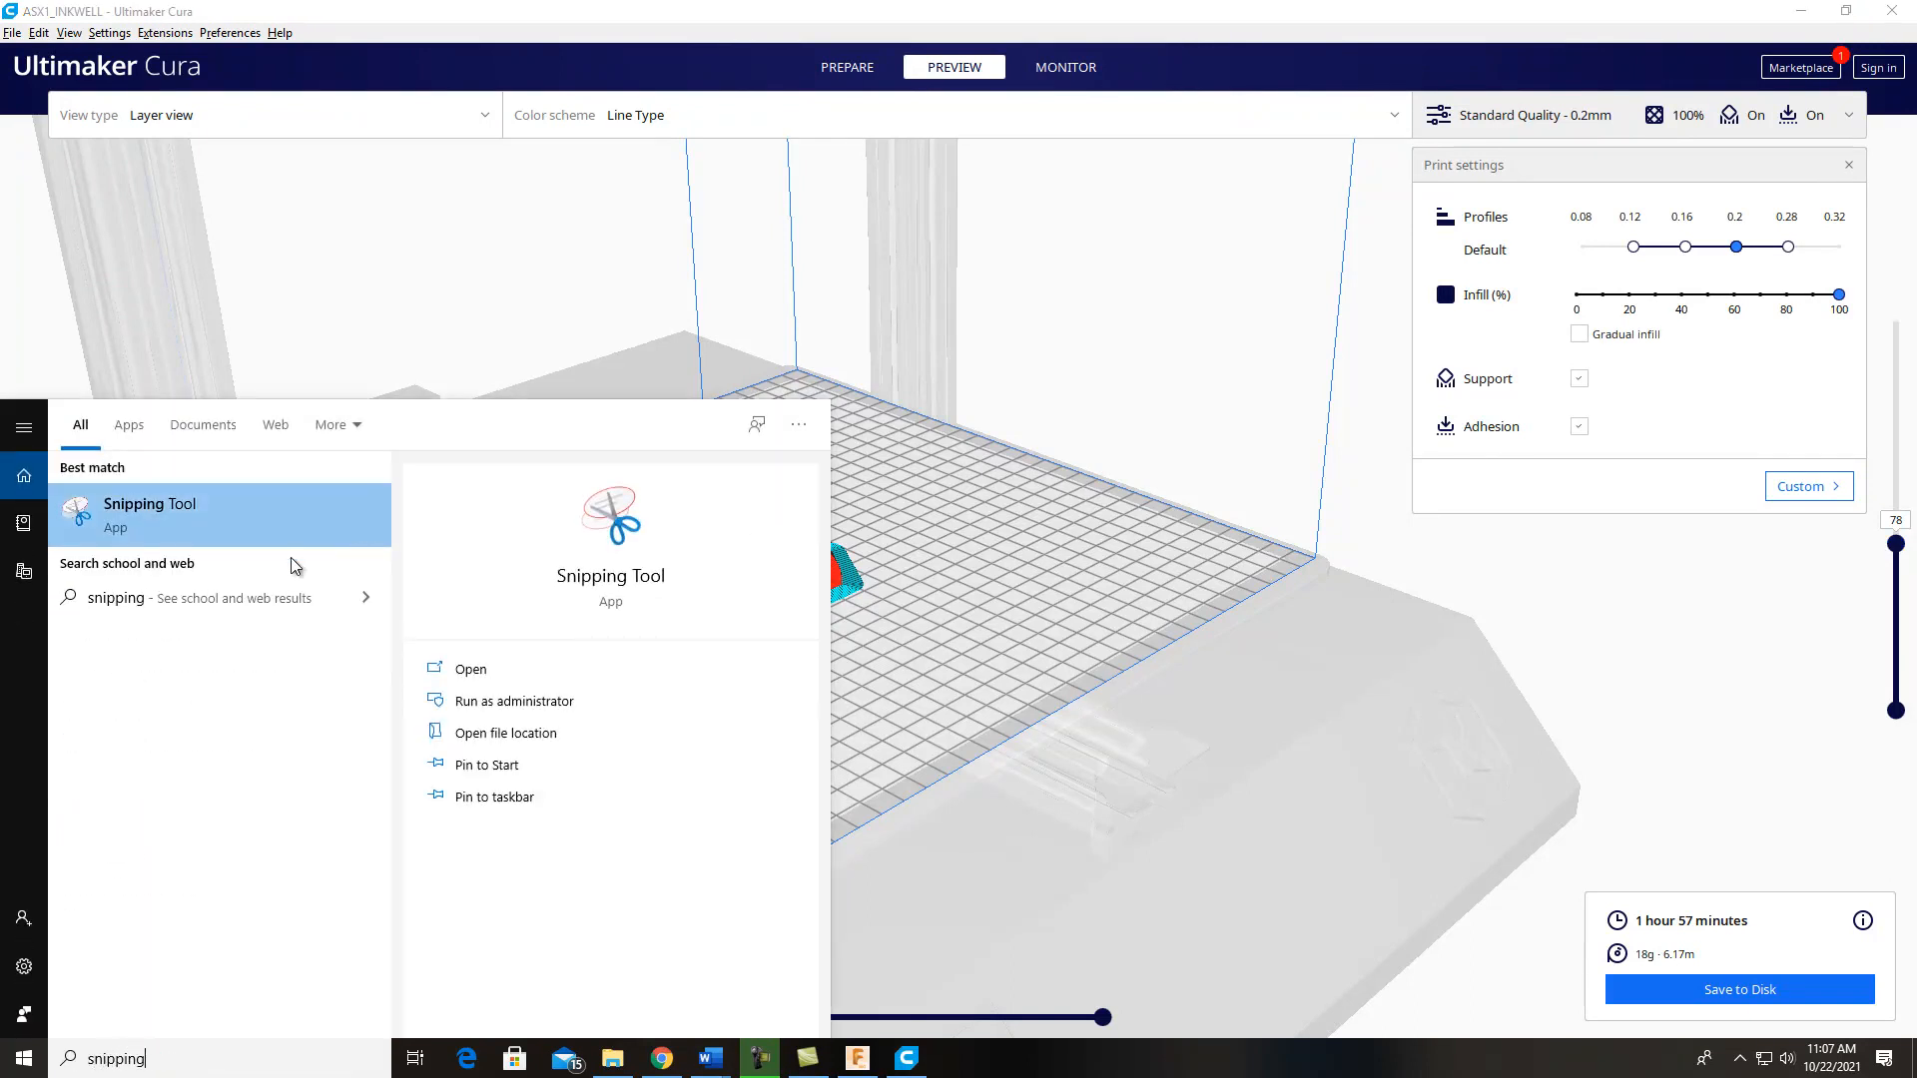
click(200, 527)
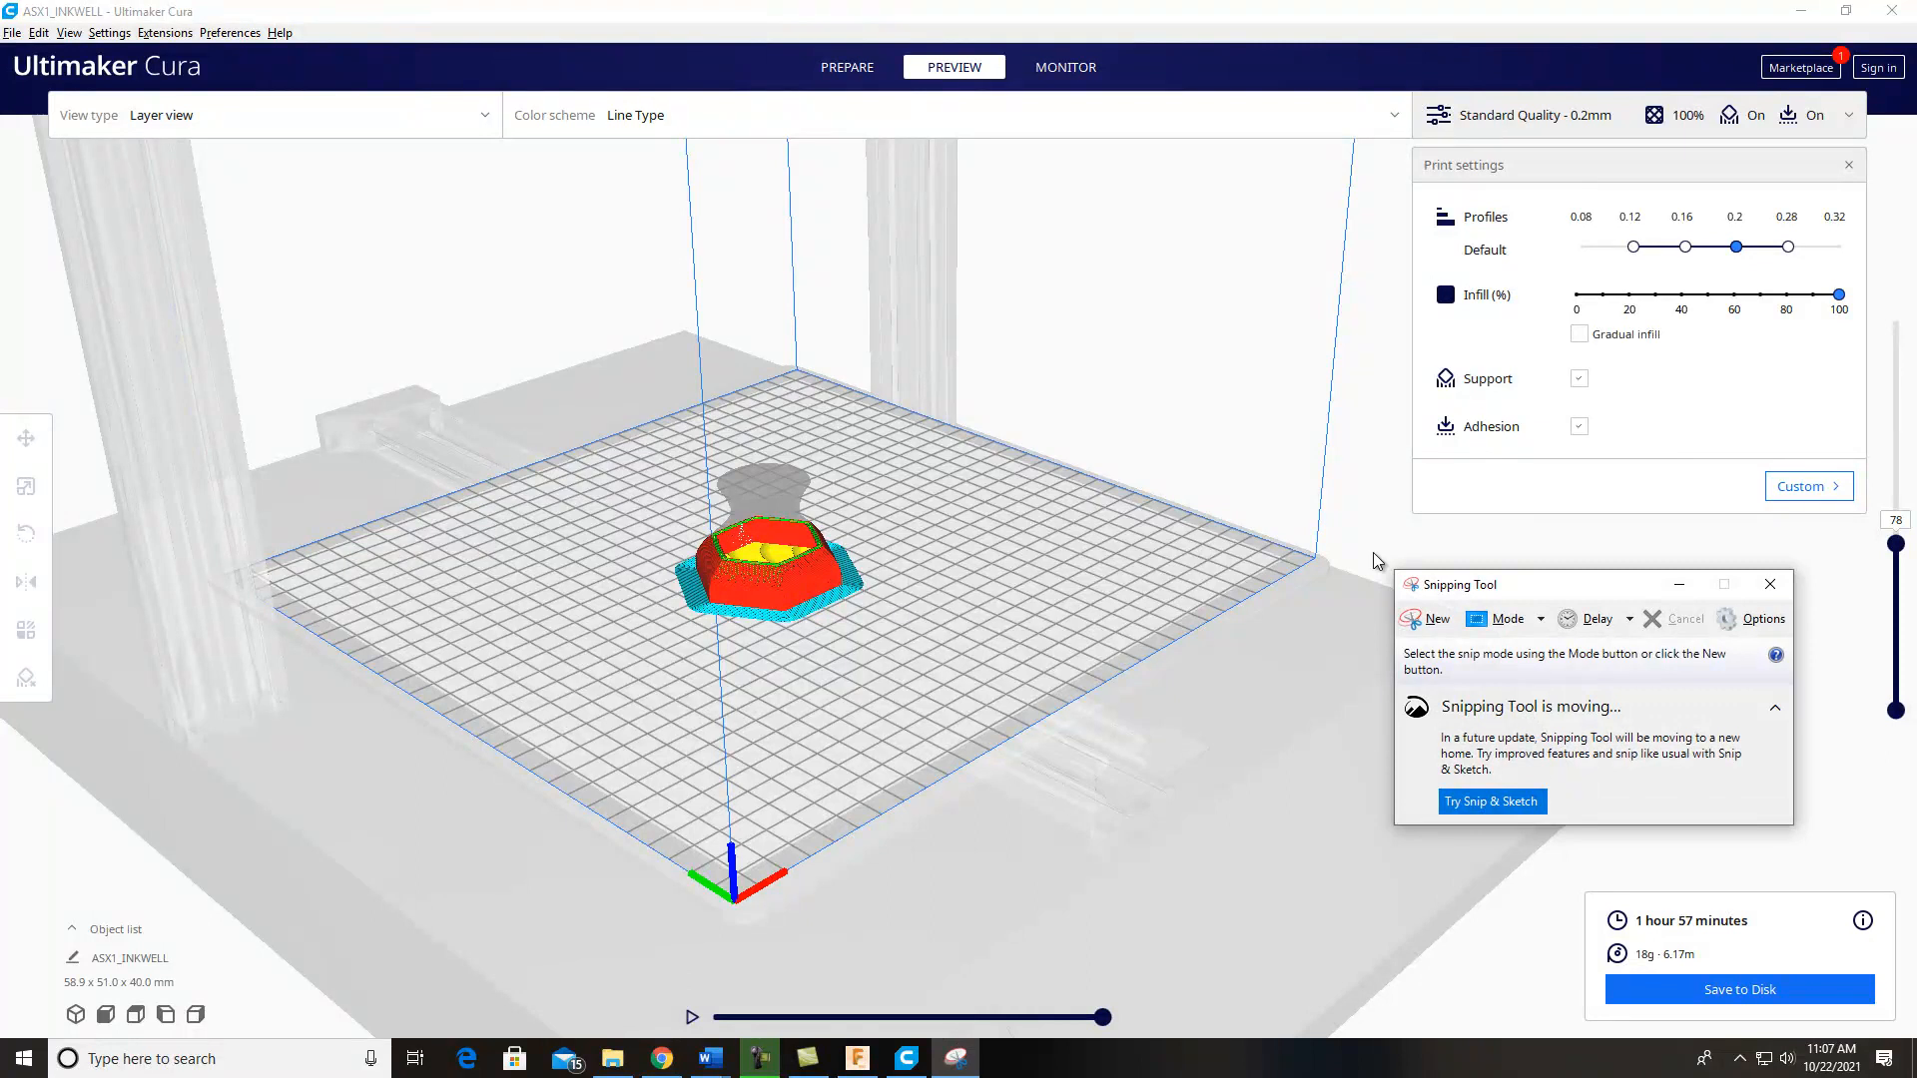
click(1430, 619)
drag(615, 406, 917, 676)
Step: Save the second snip as "DPT 100 Project 7B Cura Slicer 2" in the DPT 100 folder and close Snipping Tool
click(537, 260)
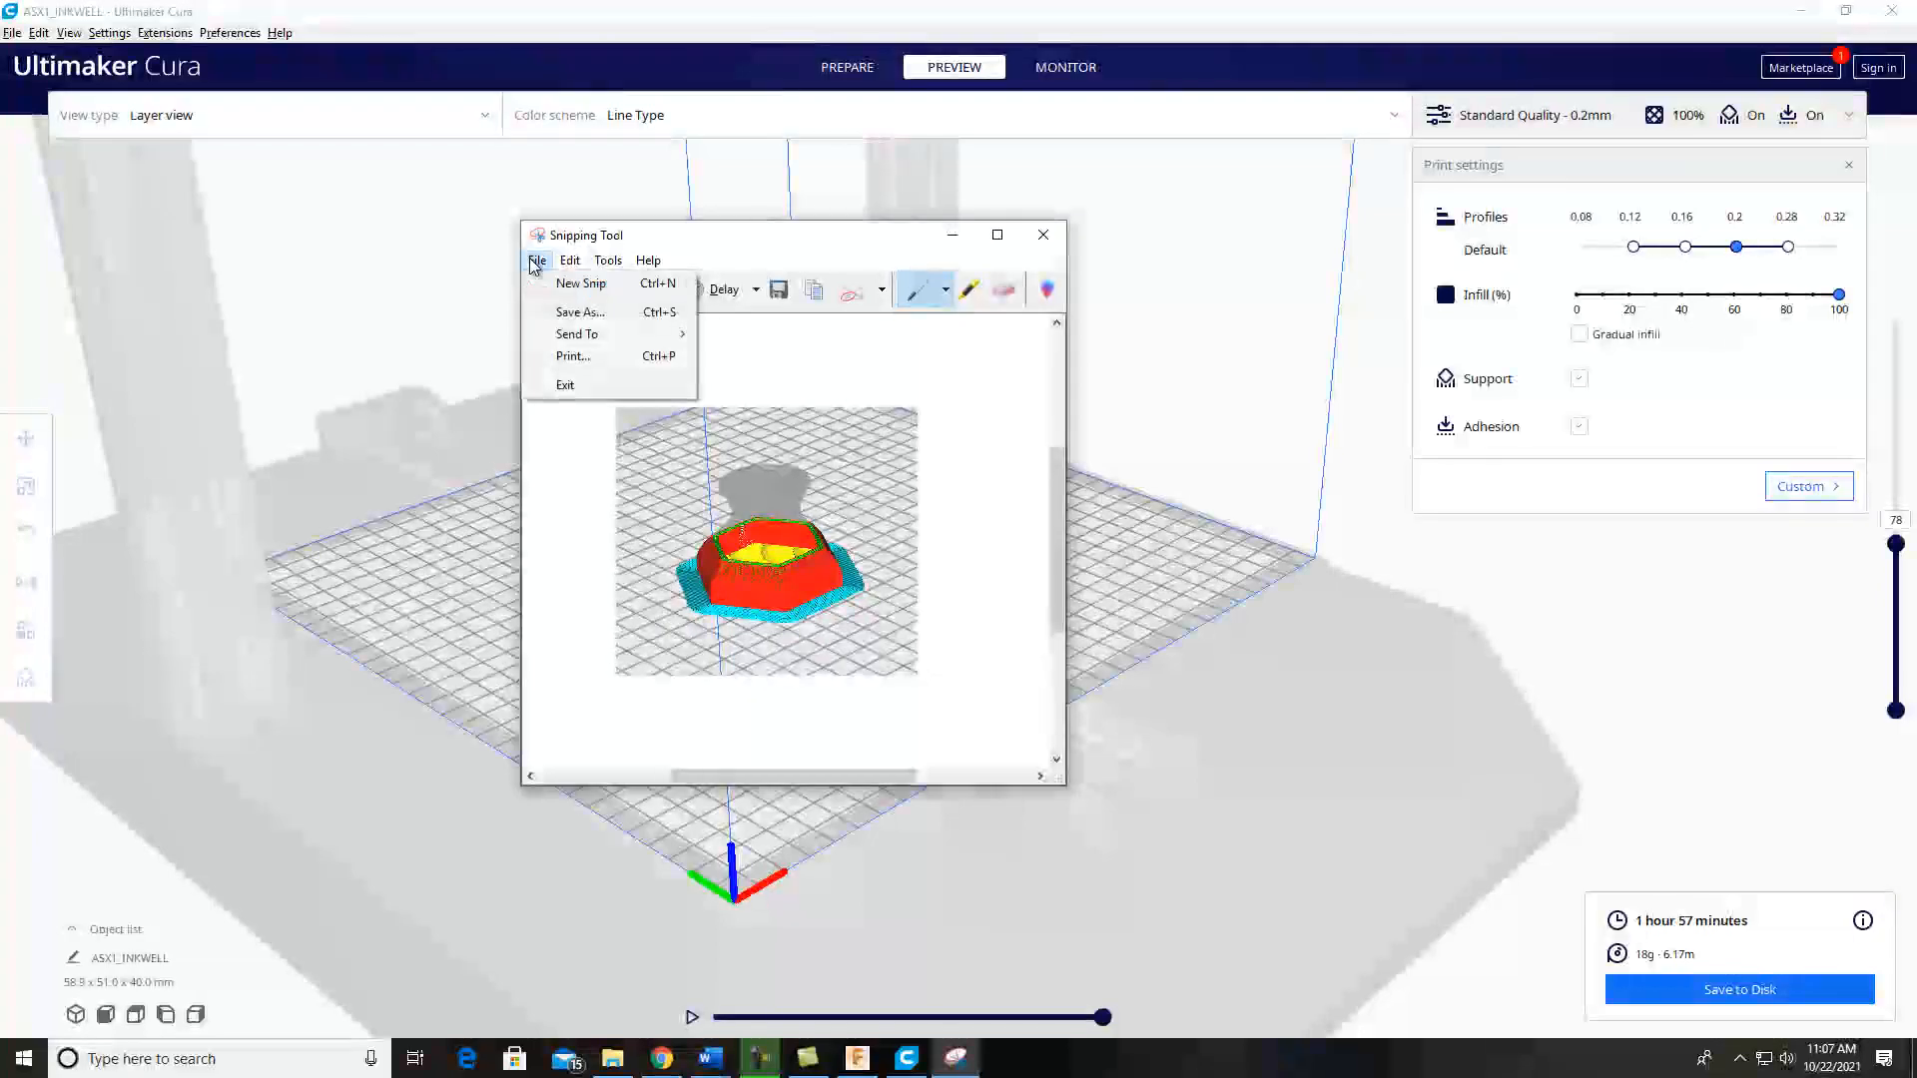
click(575, 315)
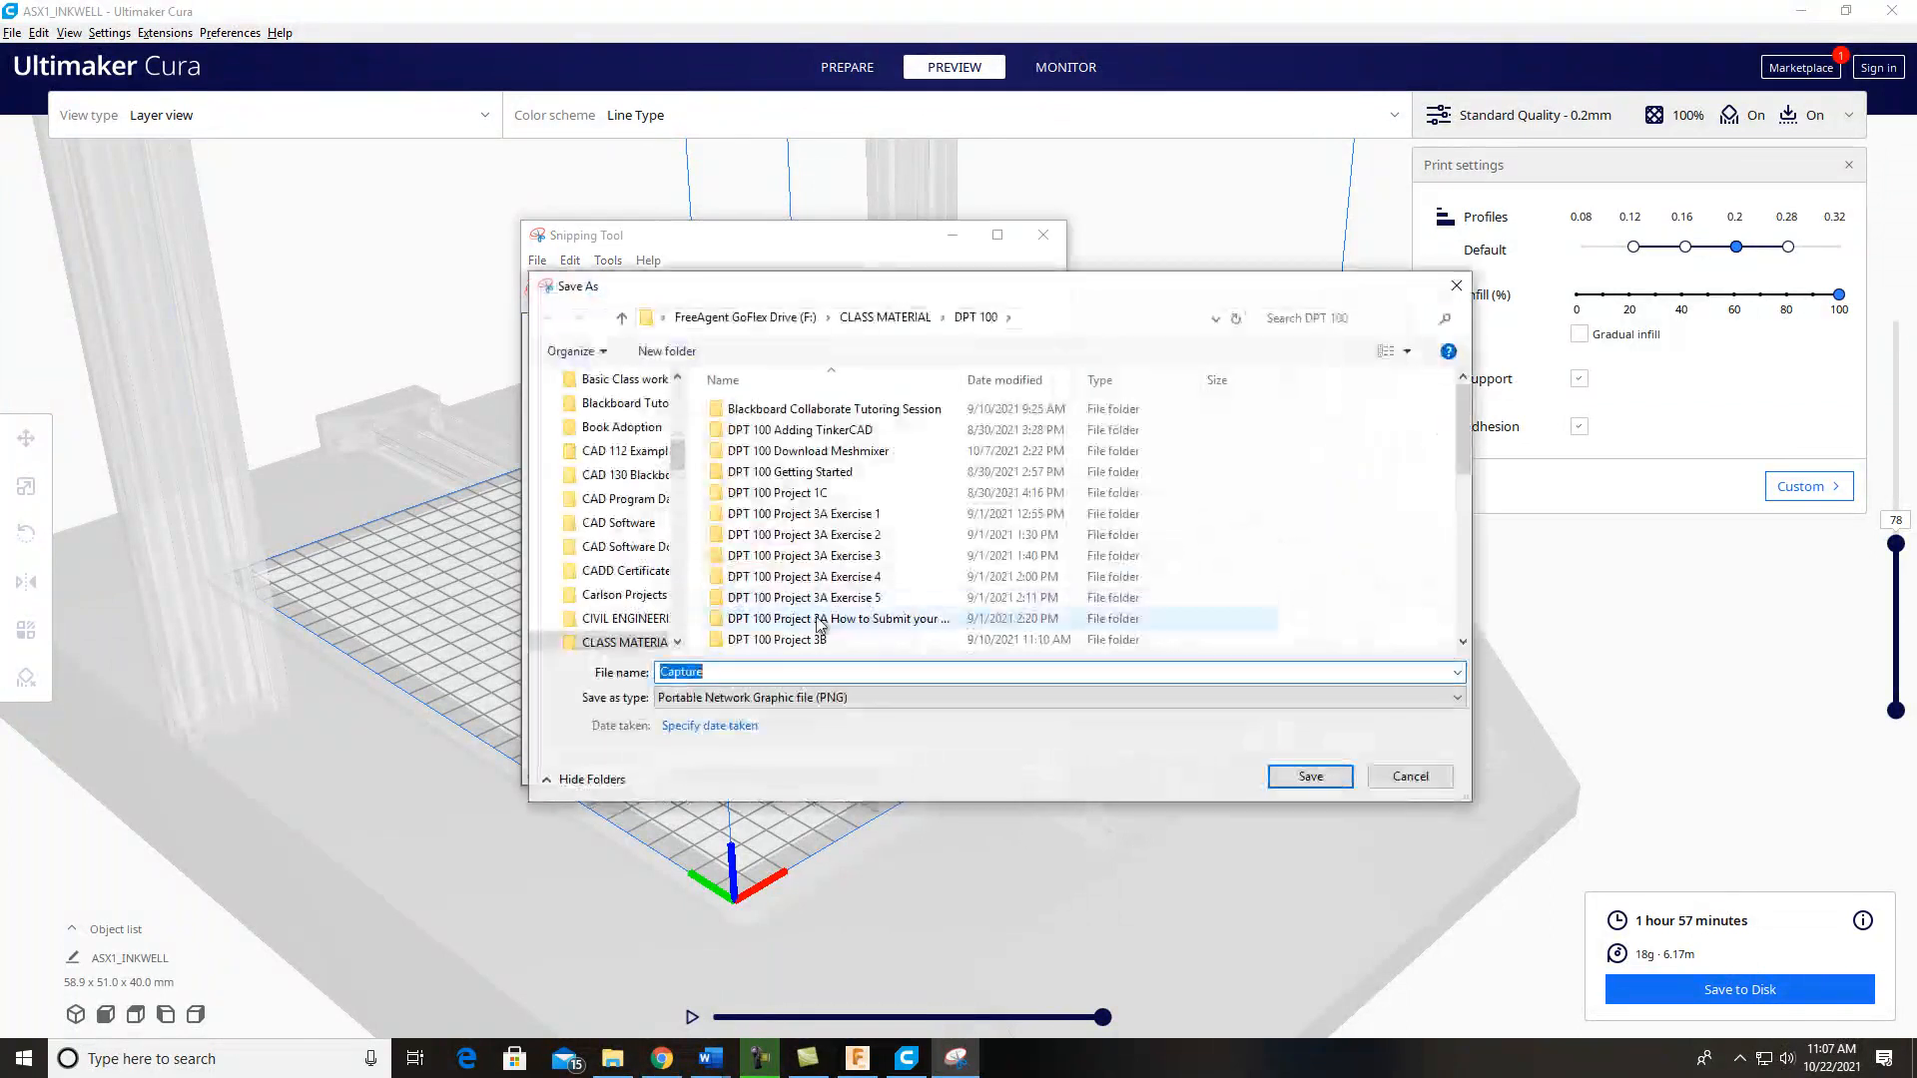
drag(1462, 431, 1465, 530)
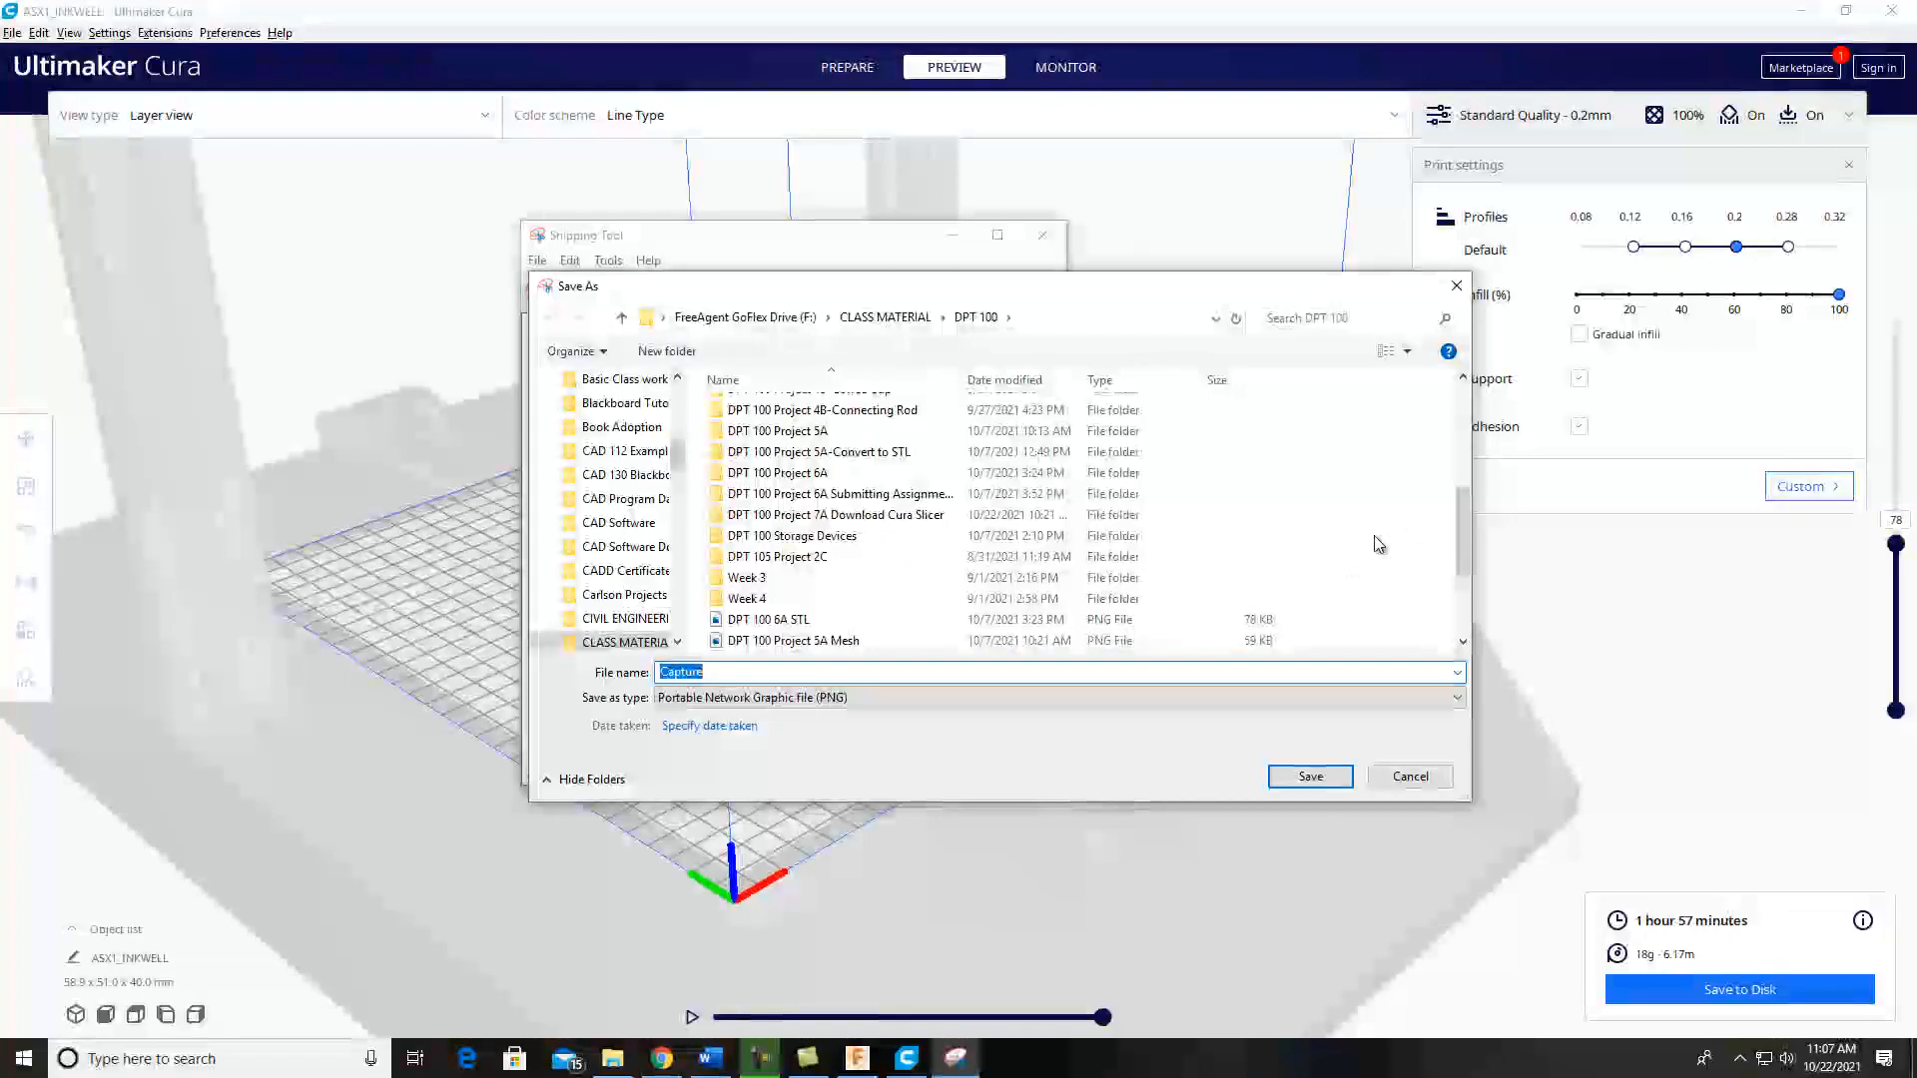
drag(1462, 534, 1466, 589)
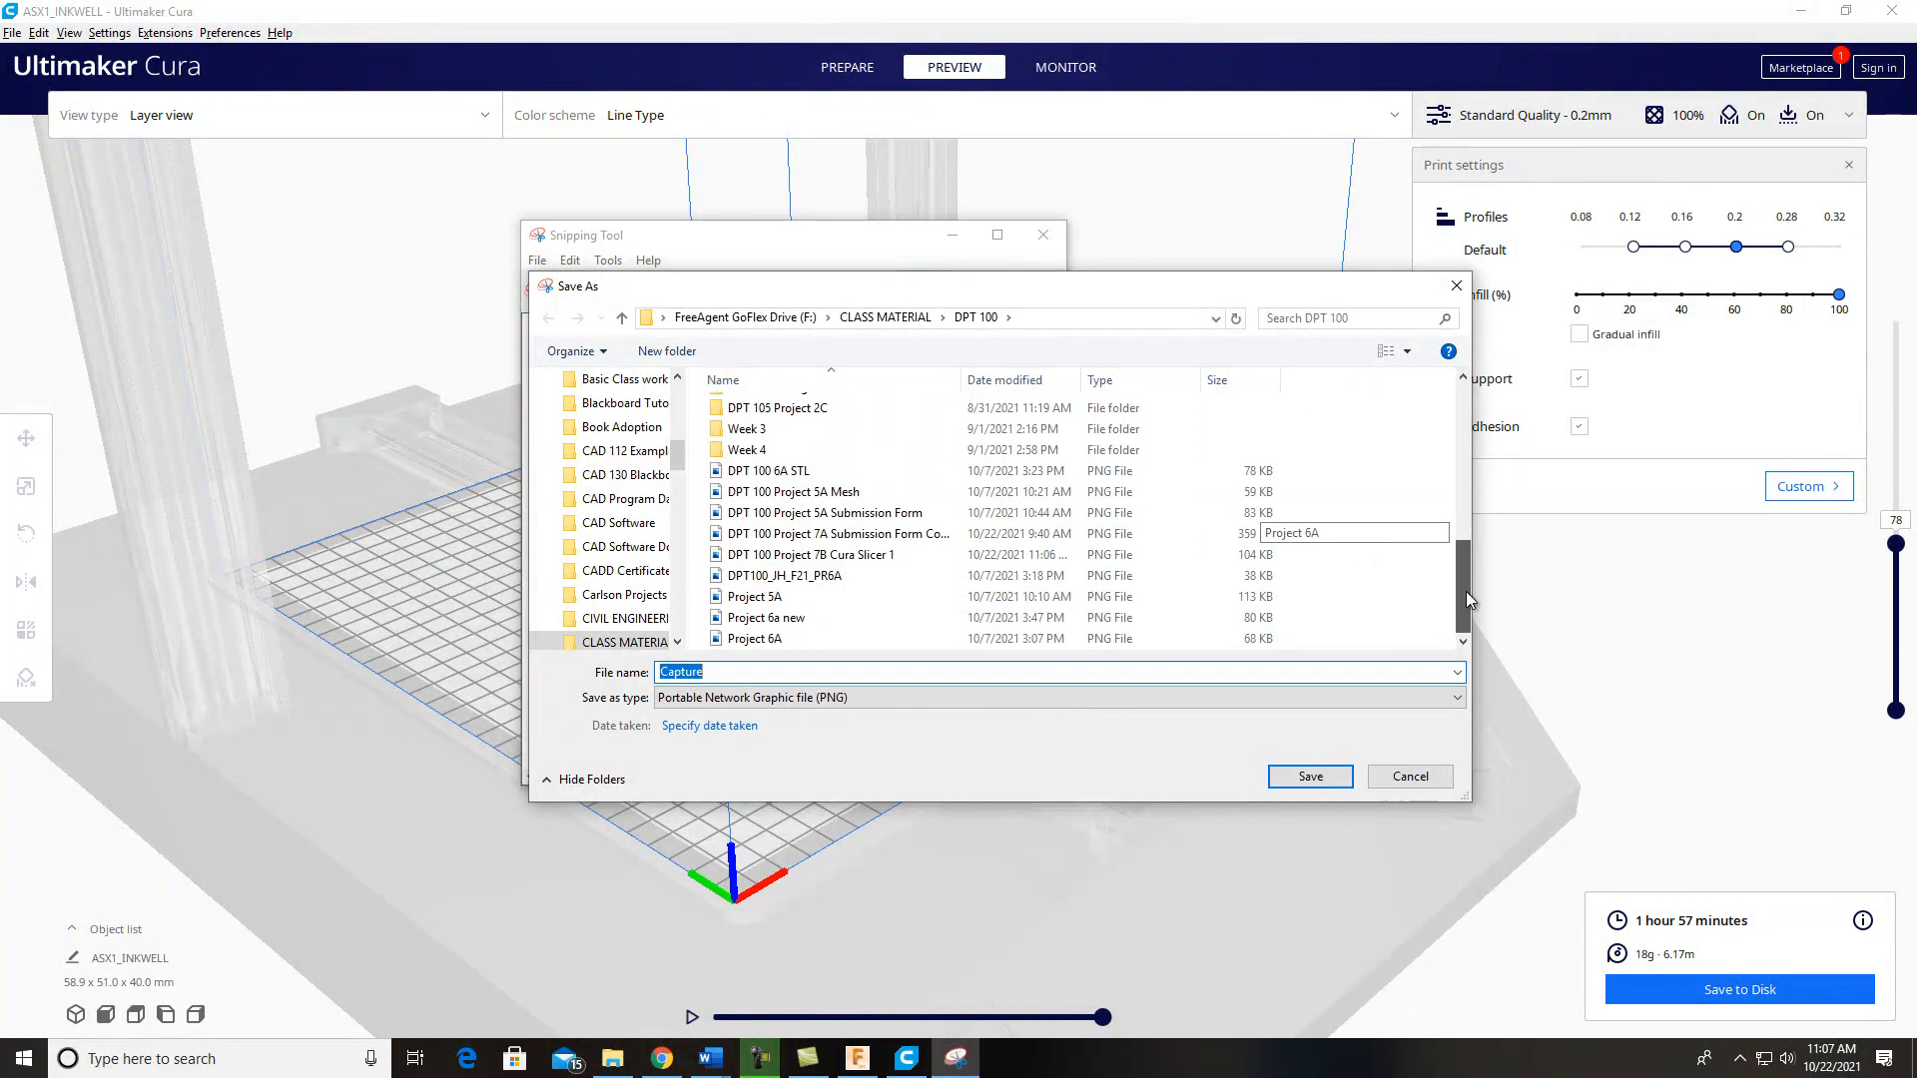
click(852, 559)
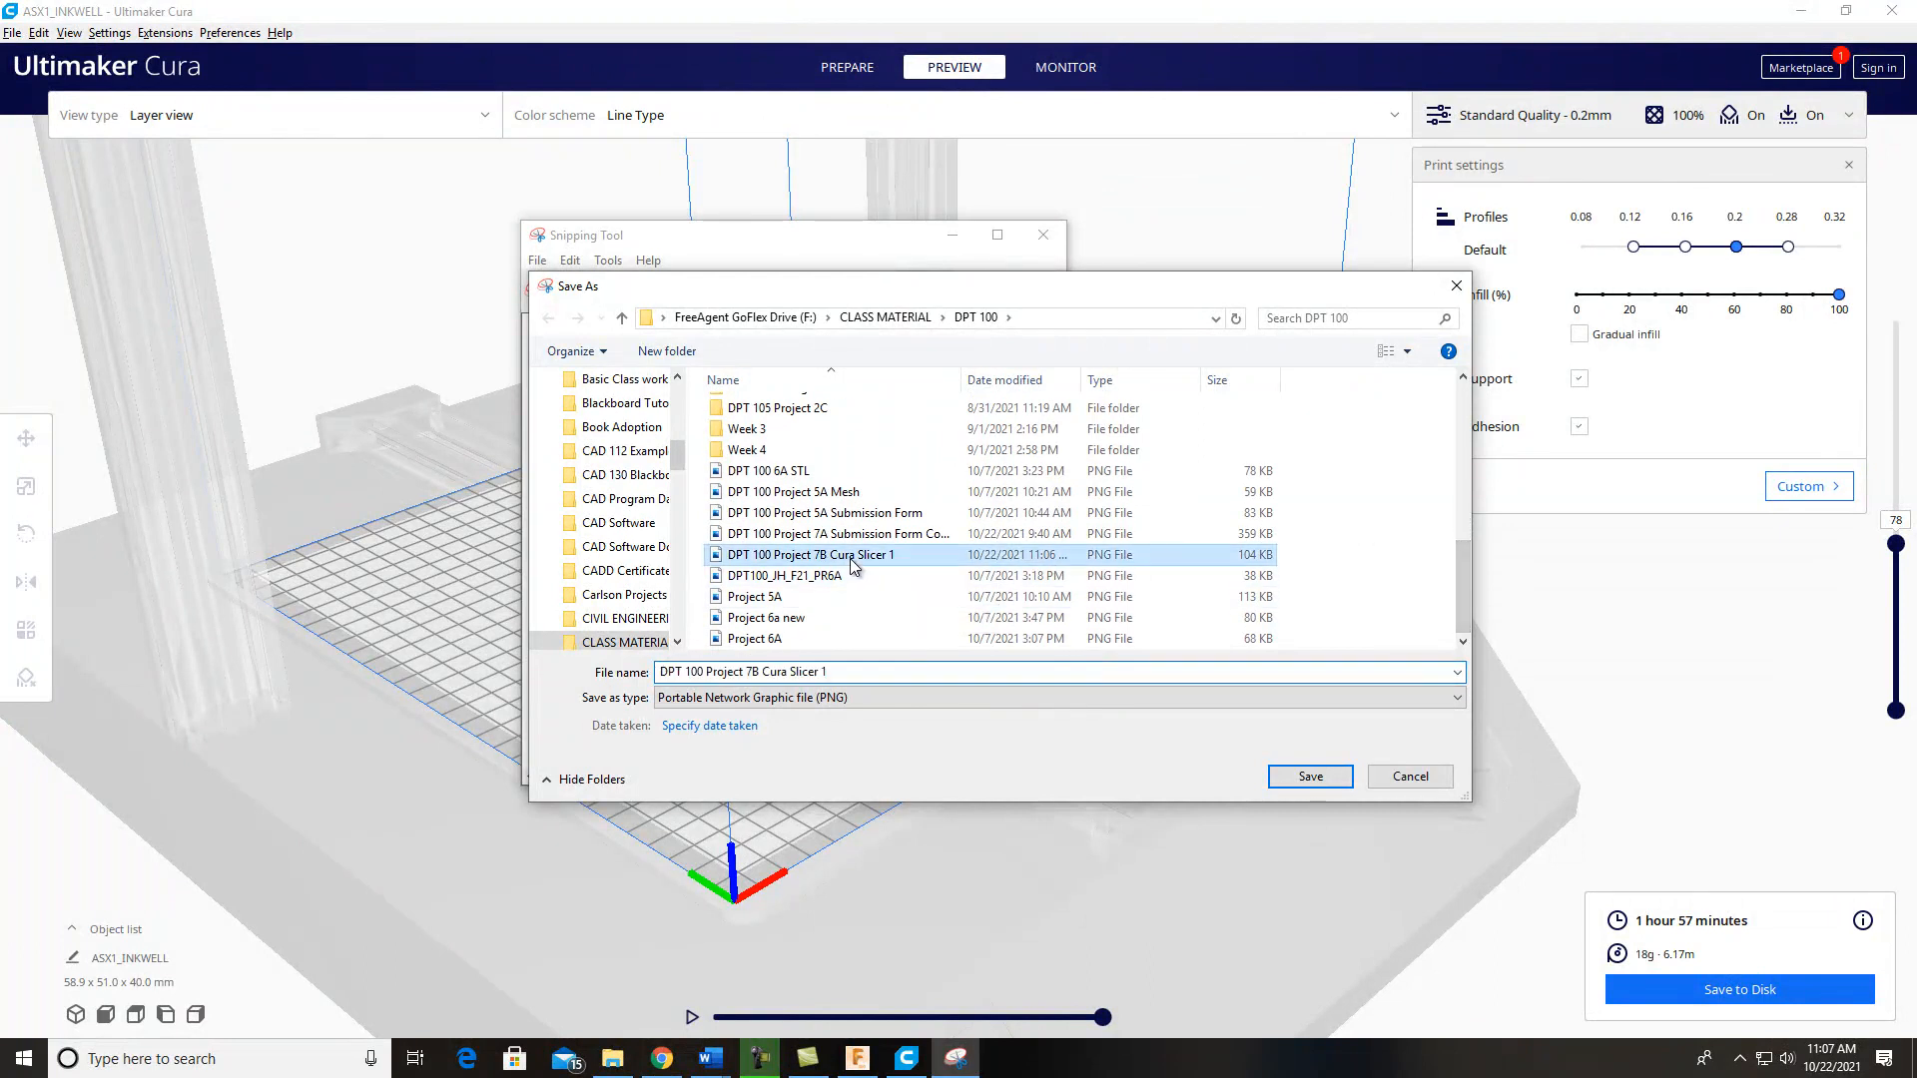
double_click(825, 671)
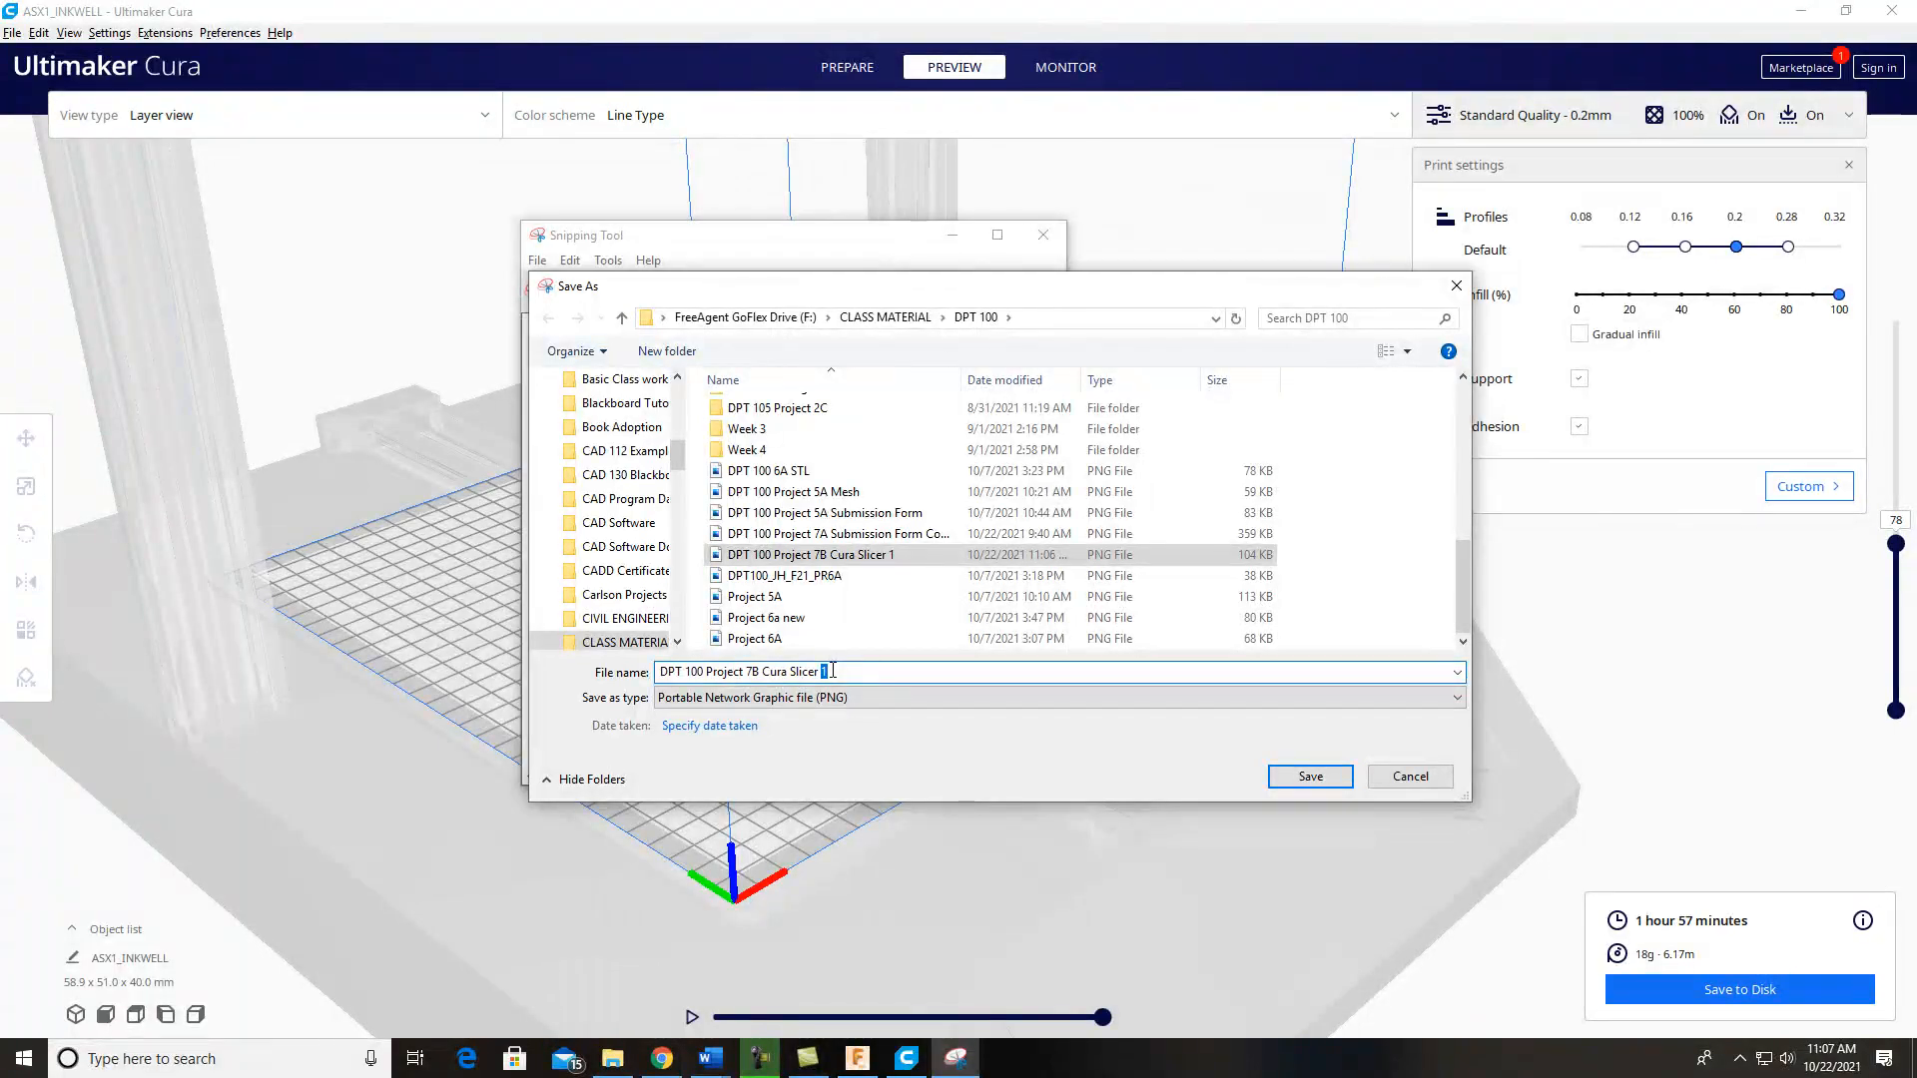
text(2)
click(1293, 777)
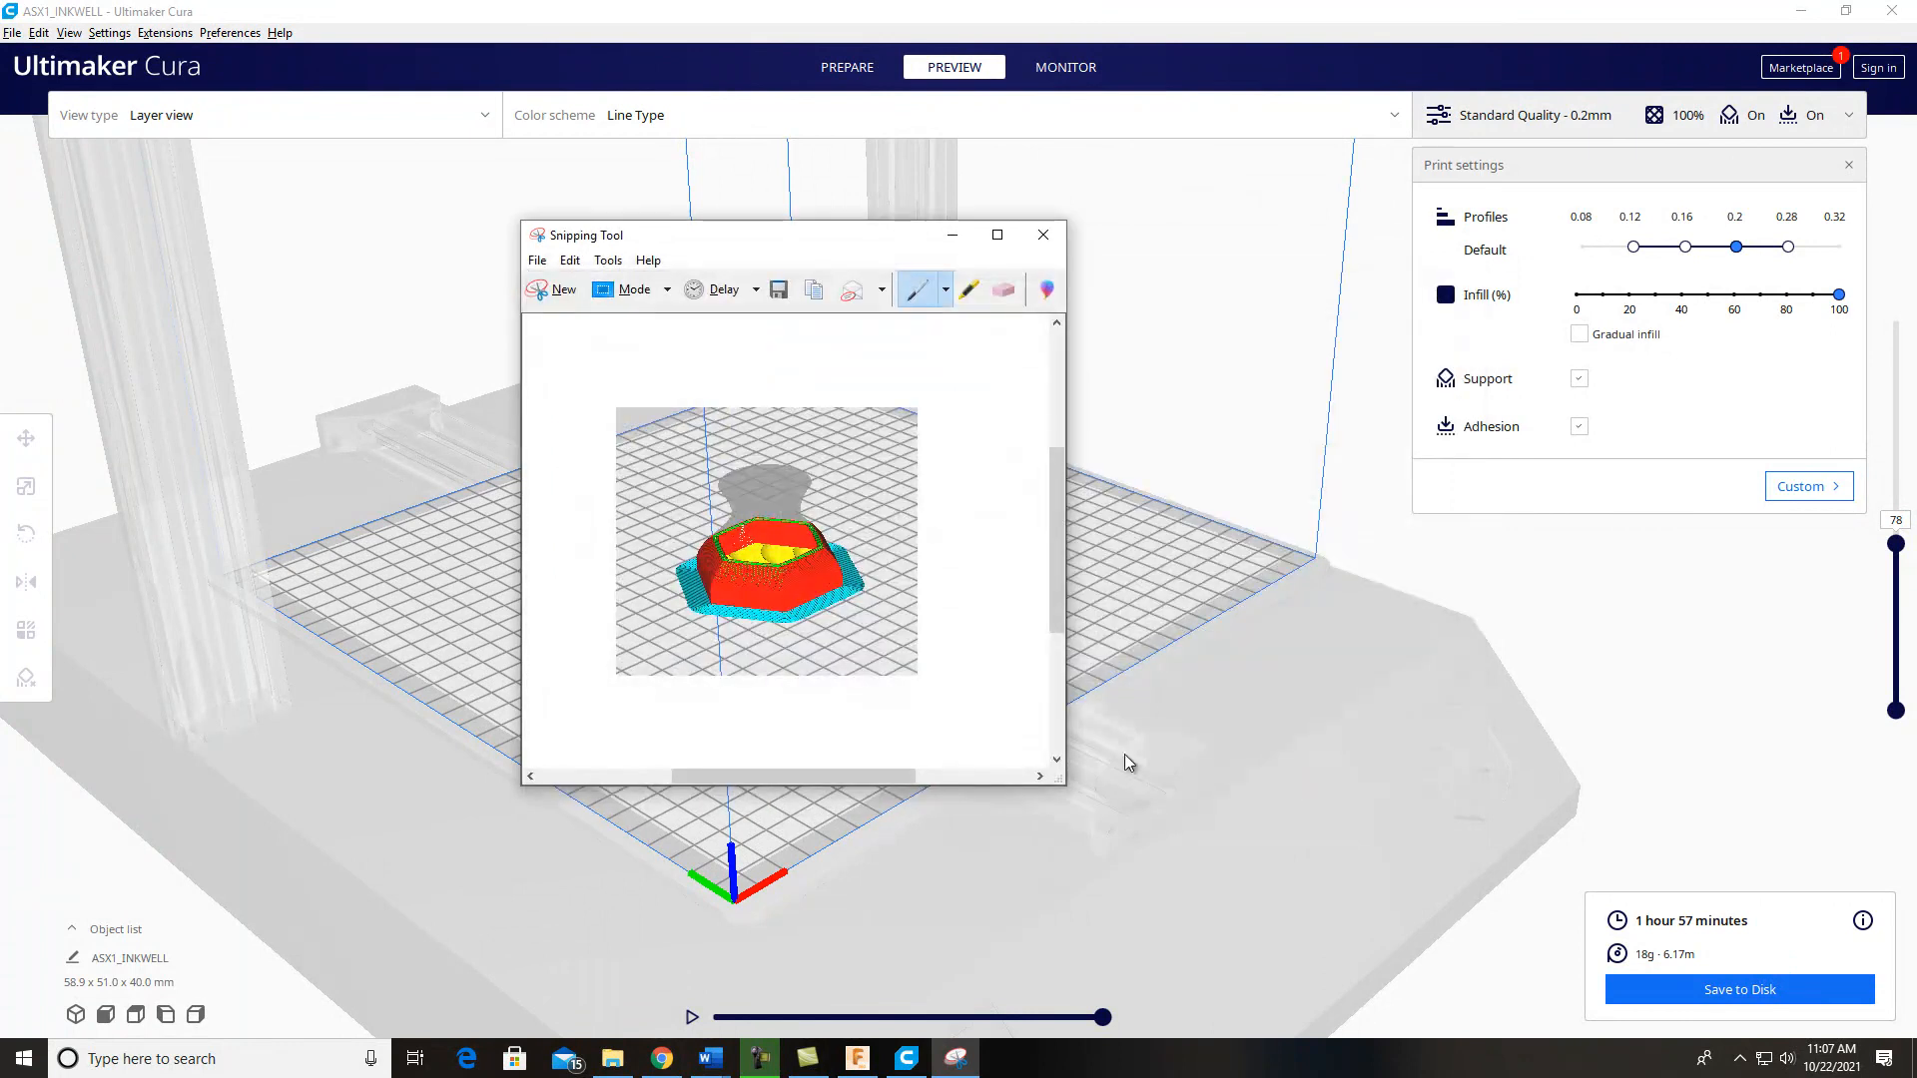
click(1040, 244)
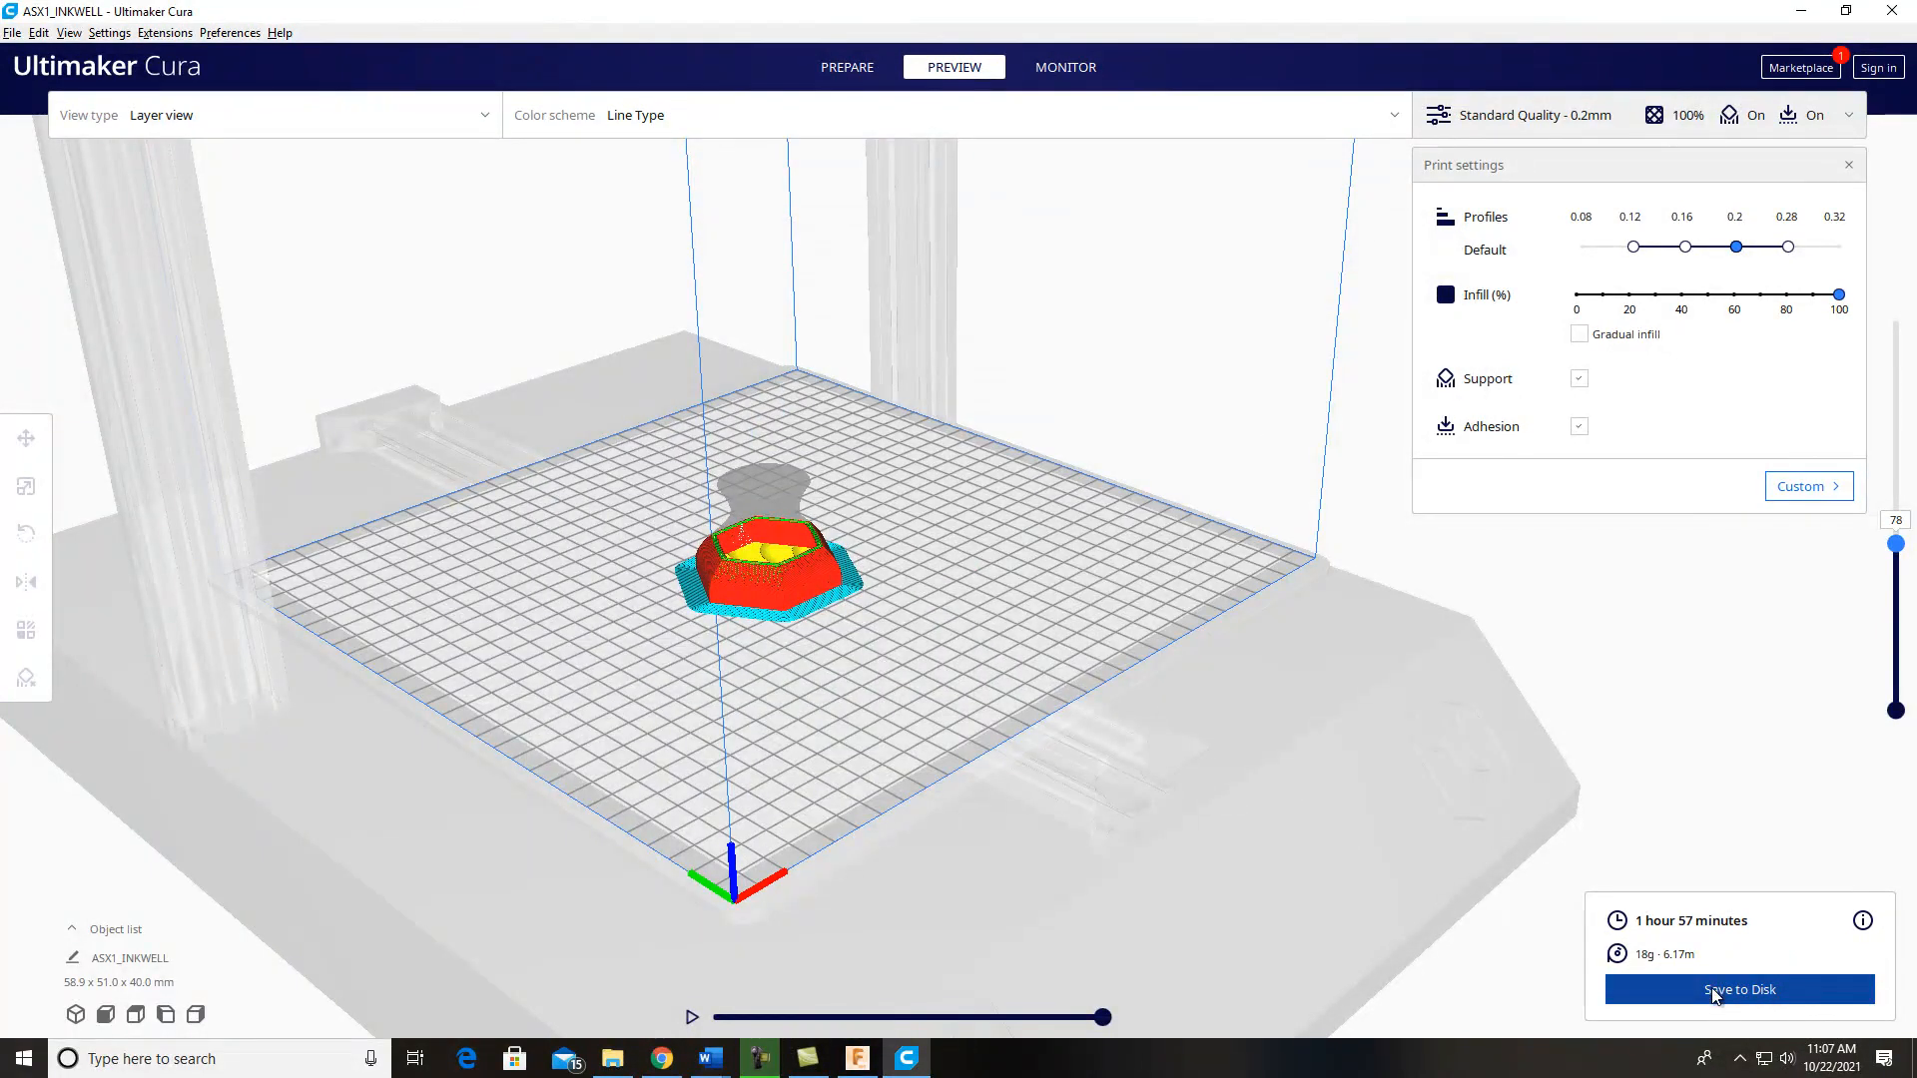